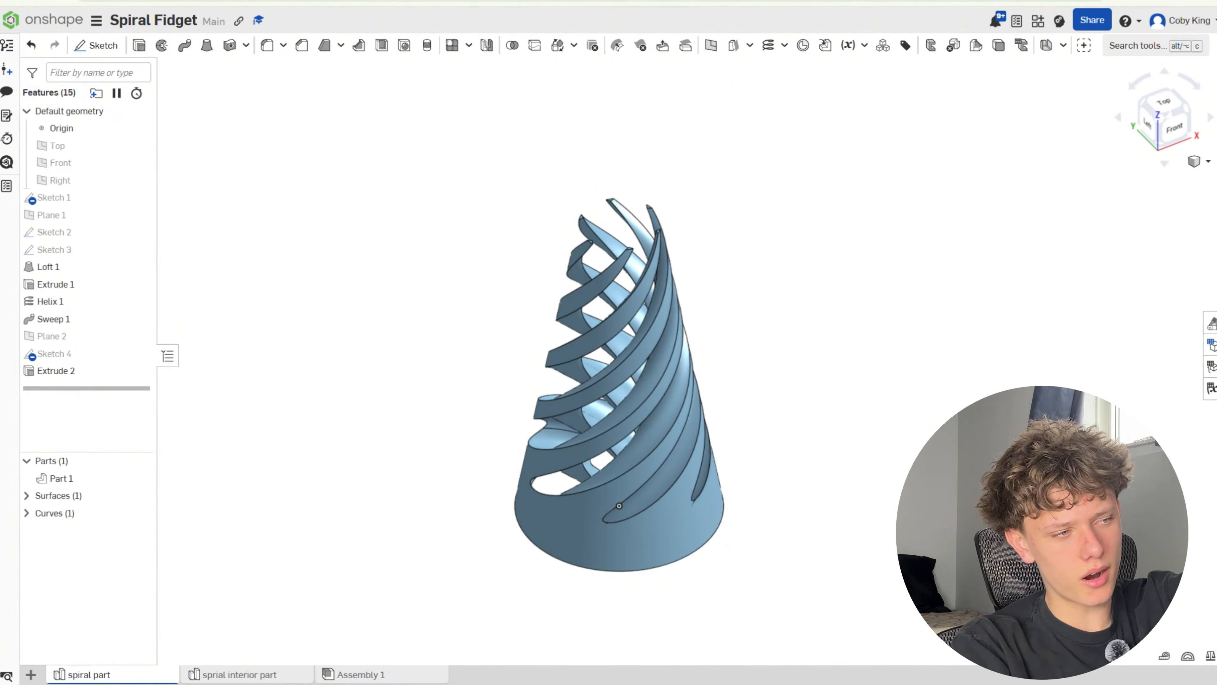
View the spiral interior part briefly, and add a new folder with its default name to the document.
left_click(267, 674)
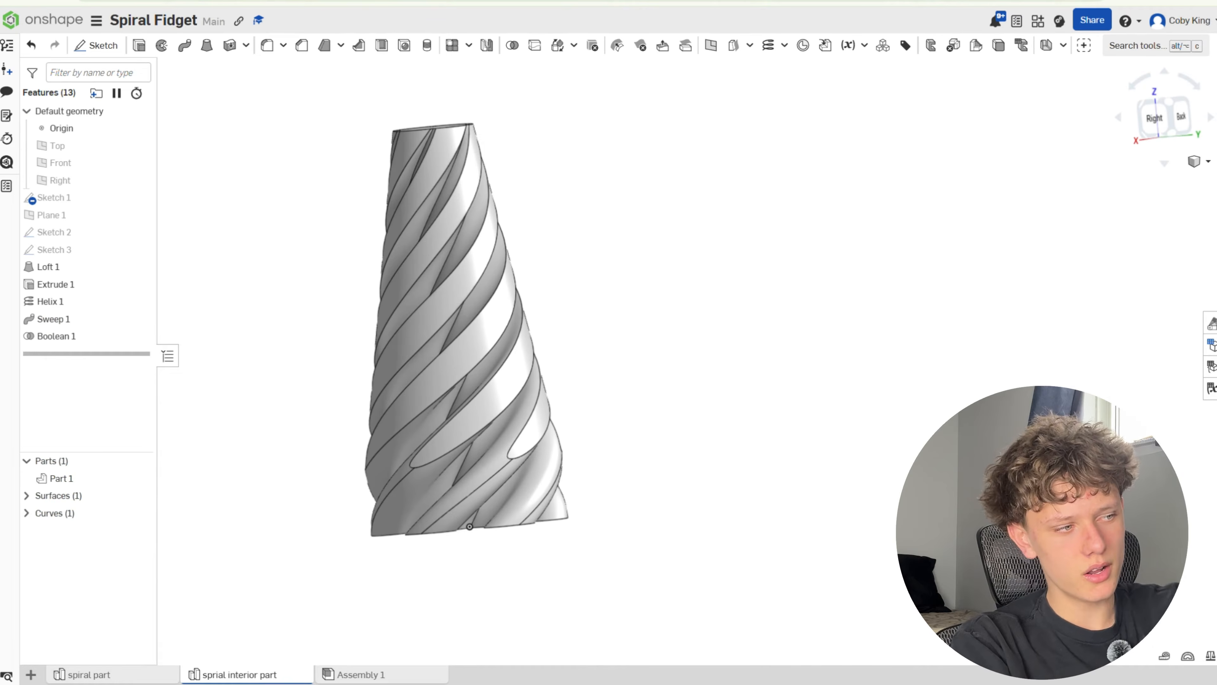
left_click(130, 675)
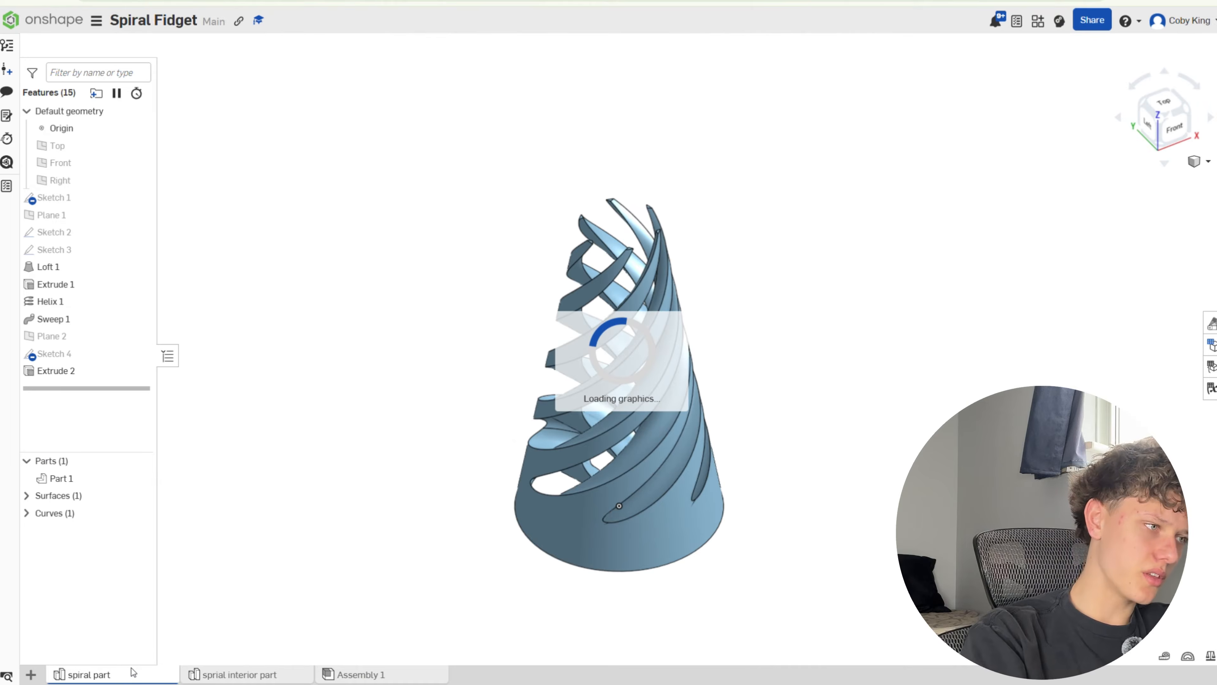
left_click(31, 674)
left_click(74, 635)
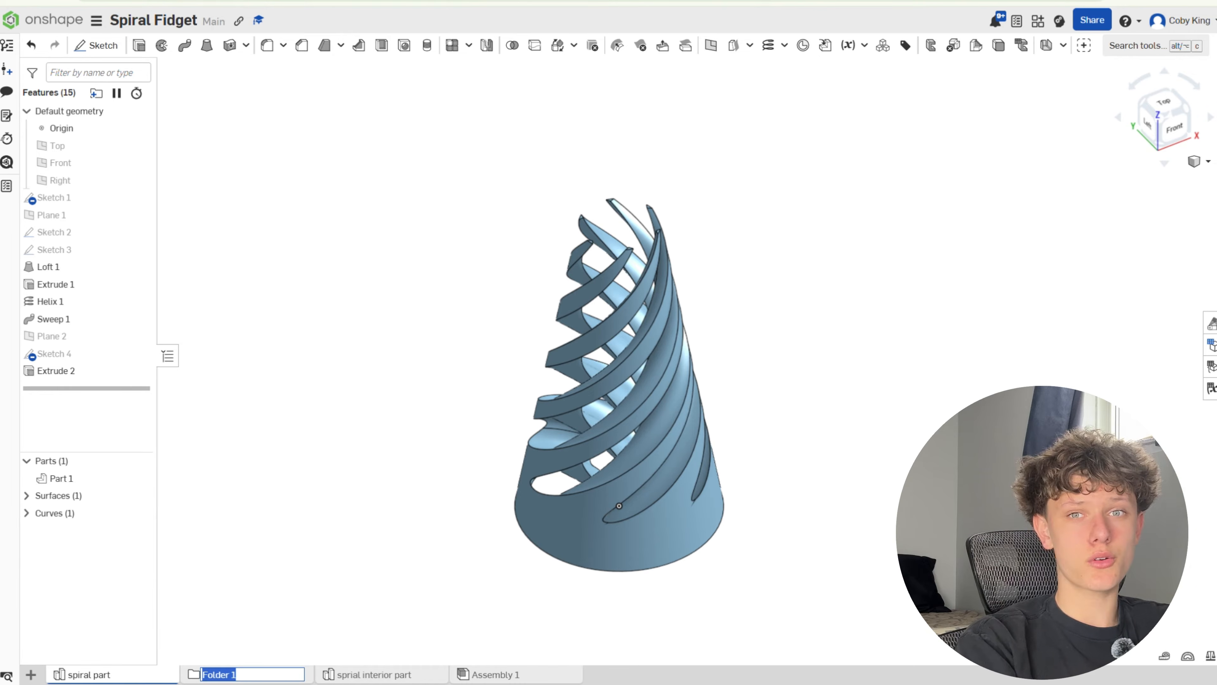
left_click(271, 533)
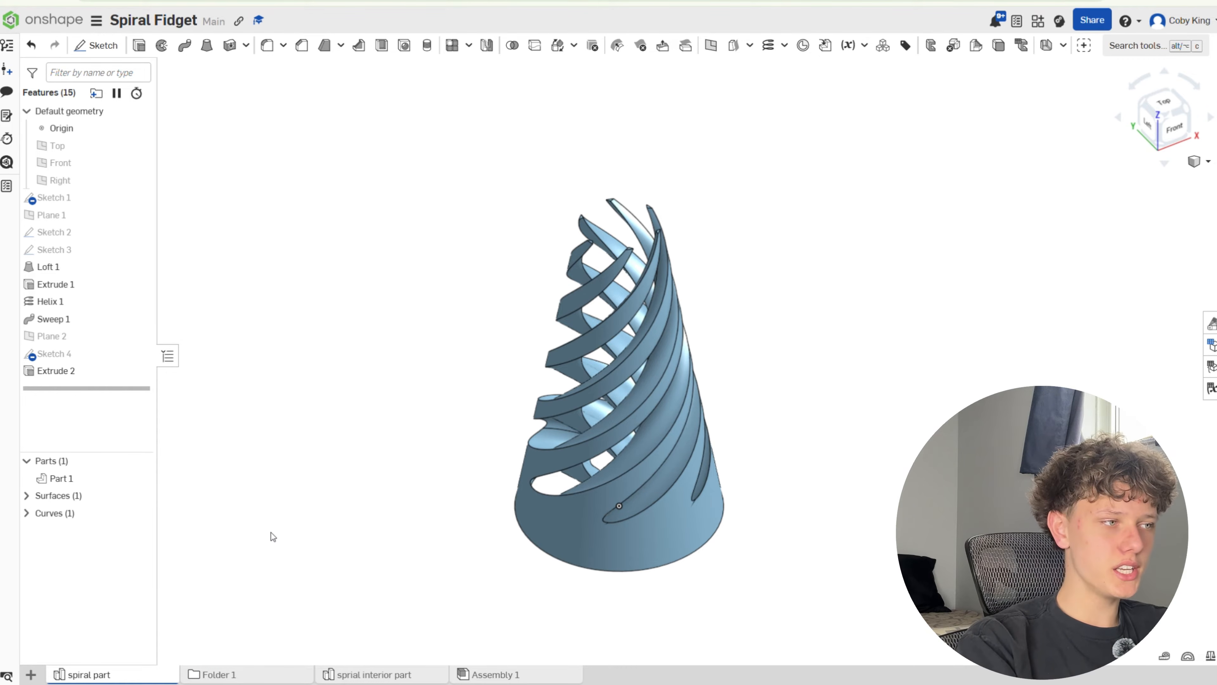
Duplicate the spiral part within the document.
right_click(87, 674)
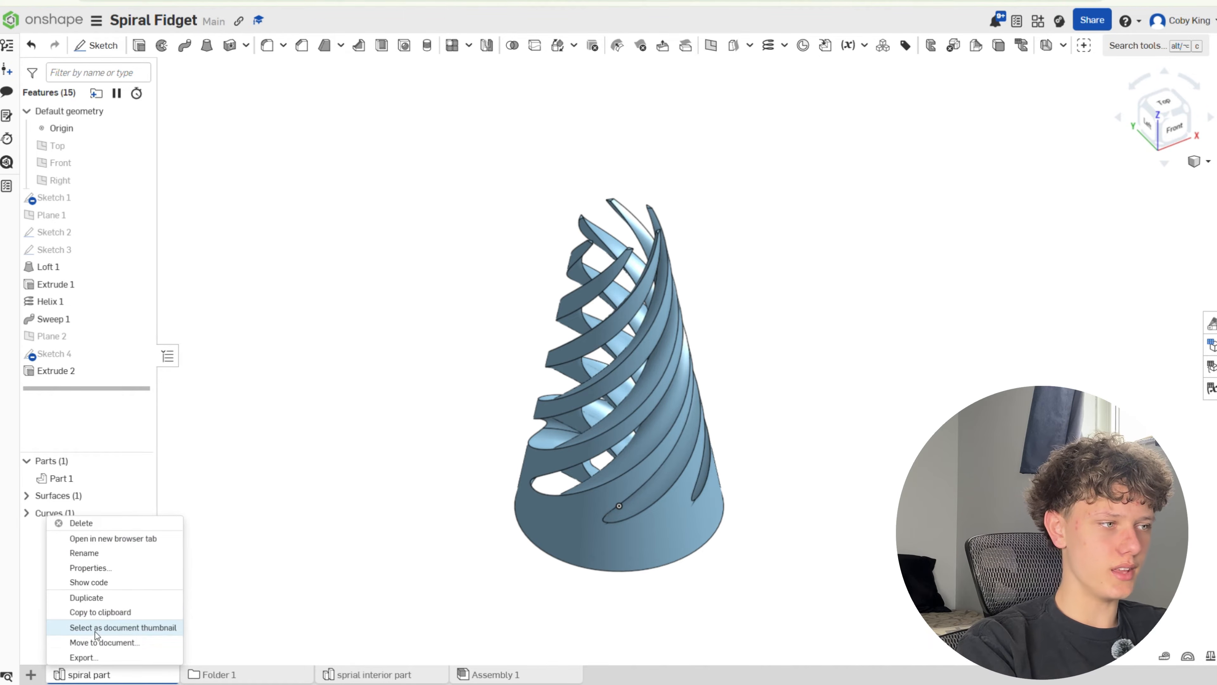
left_click(87, 597)
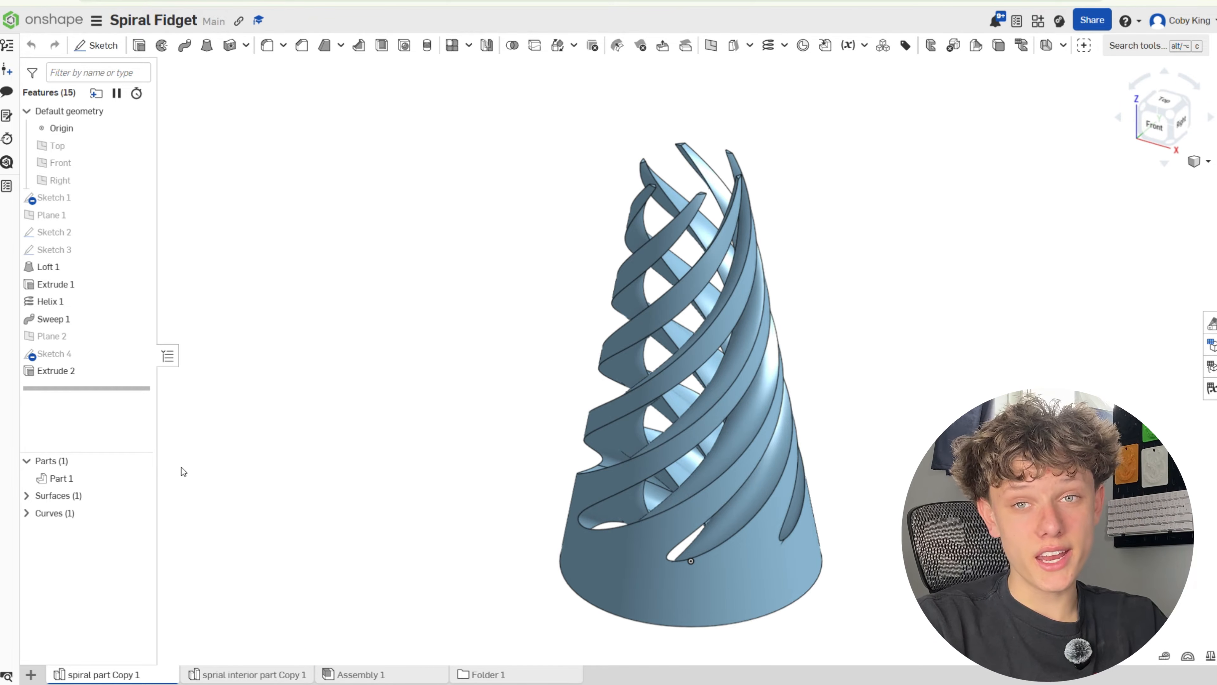
left_click(237, 674)
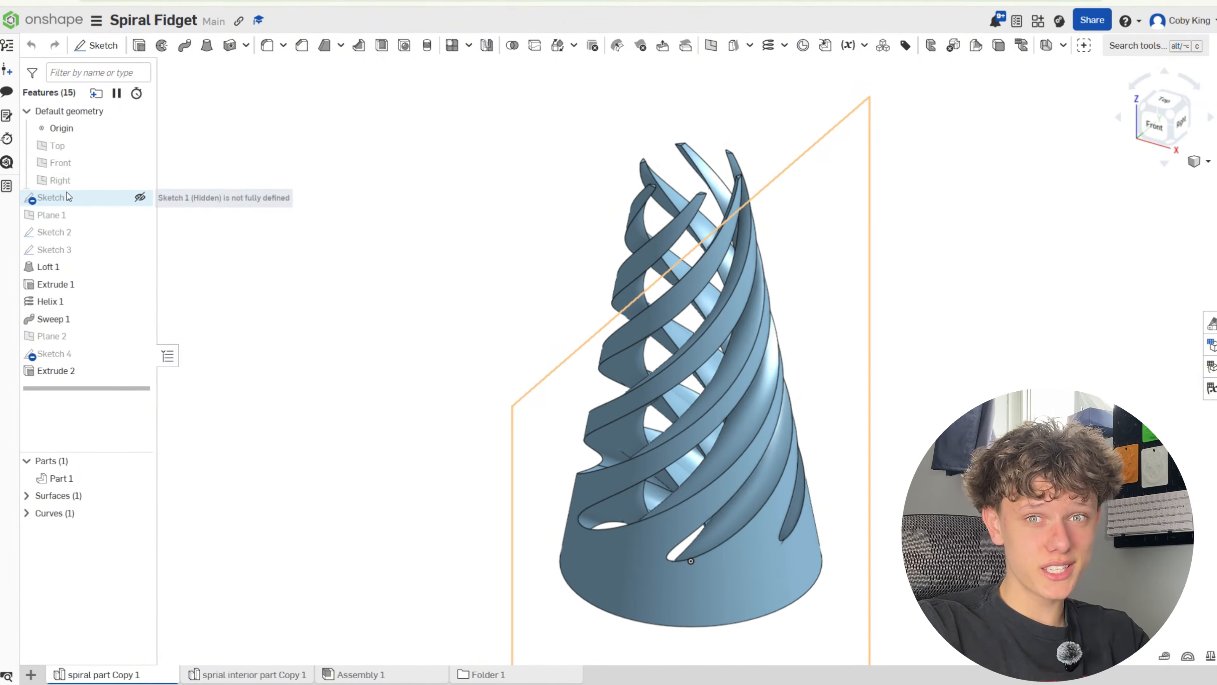
Open Sketch 1 of the copied spiral part for editing and delete all the wavy splines between the 20 mm and 50 mm circles.
double_click(93, 193)
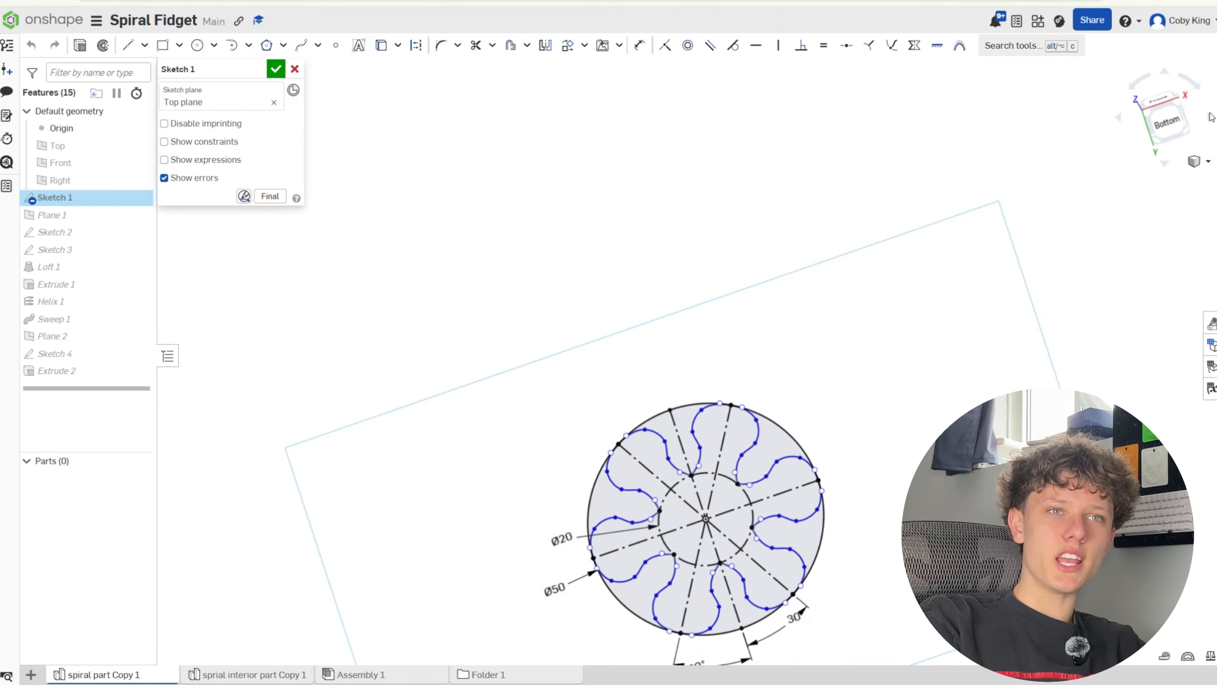
left_click(1180, 125)
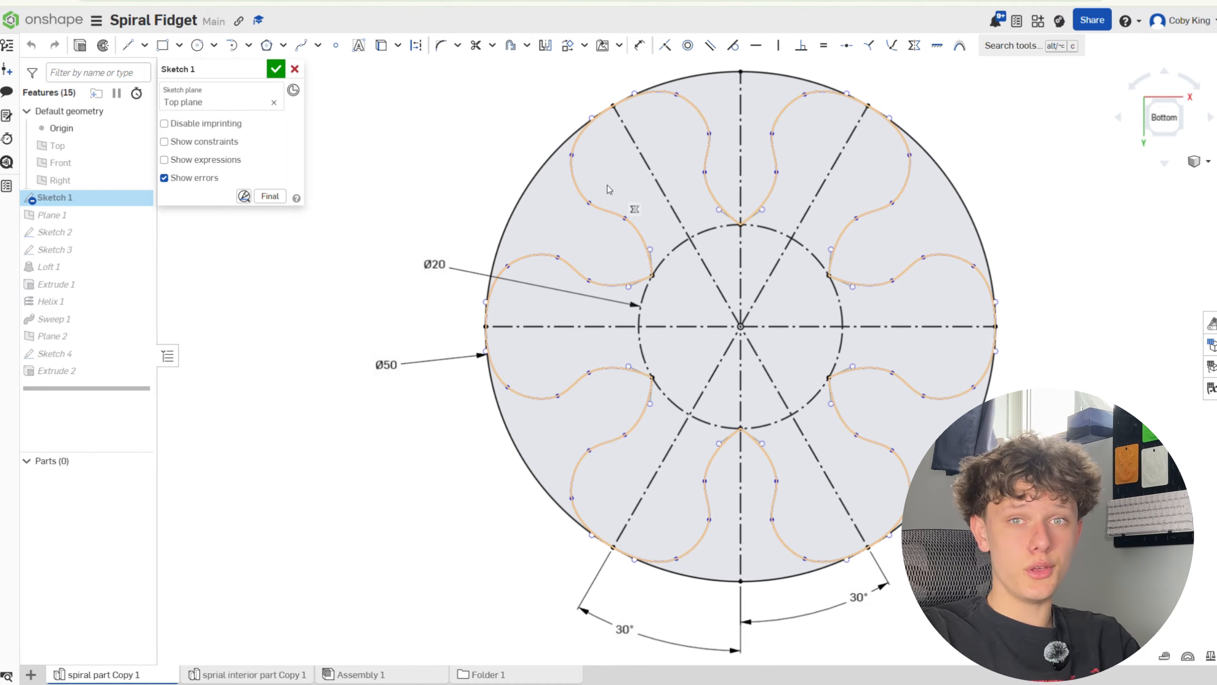
left_click(606, 209)
key("Delete")
left_click(756, 210)
key("Delete")
left_click(727, 214)
key("Delete")
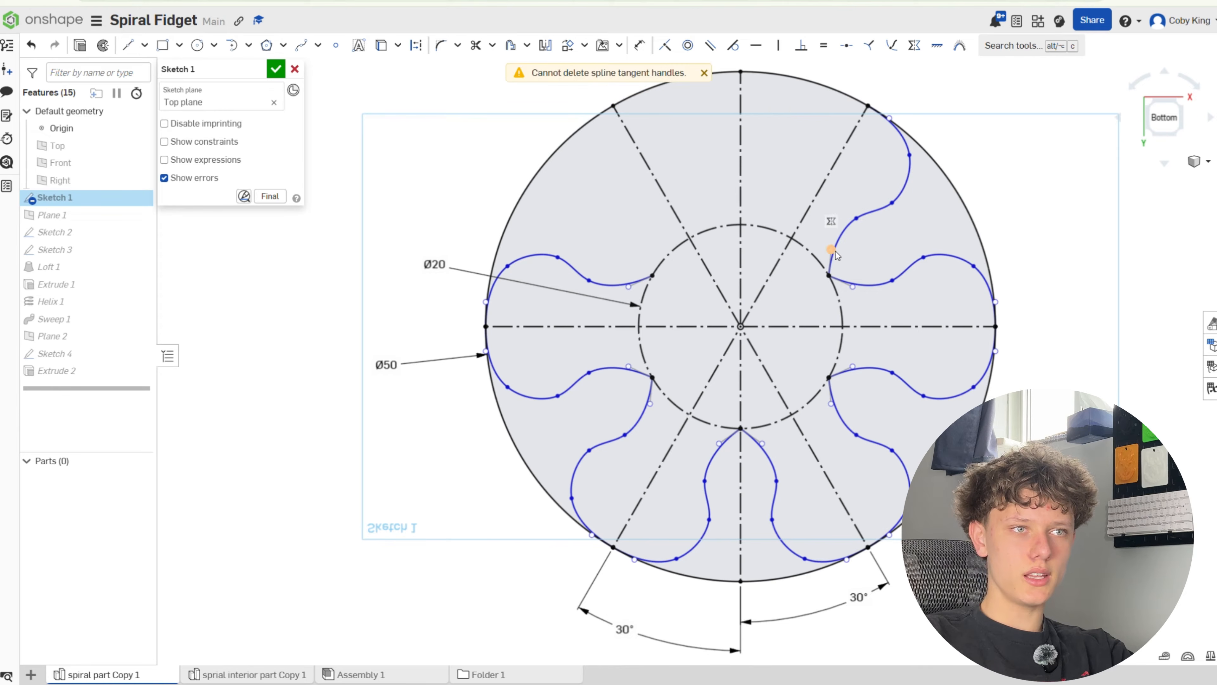
left_click(834, 251)
key("Delete")
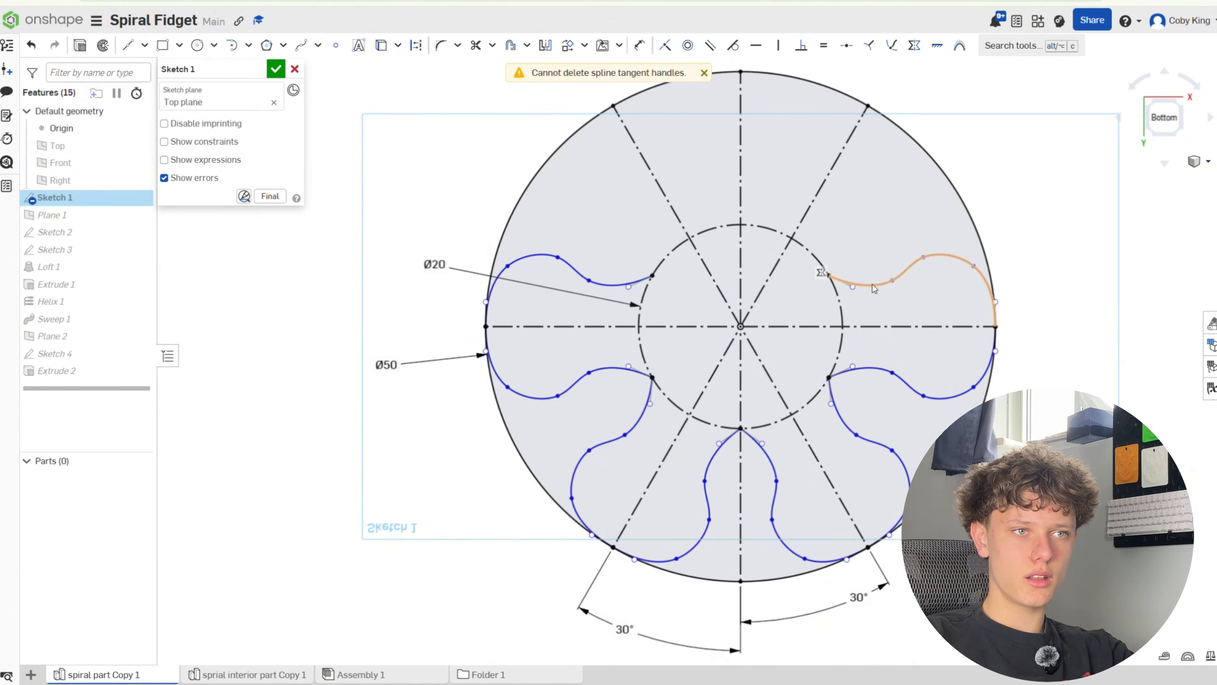
left_click(874, 287)
key("Delete")
left_click(881, 377)
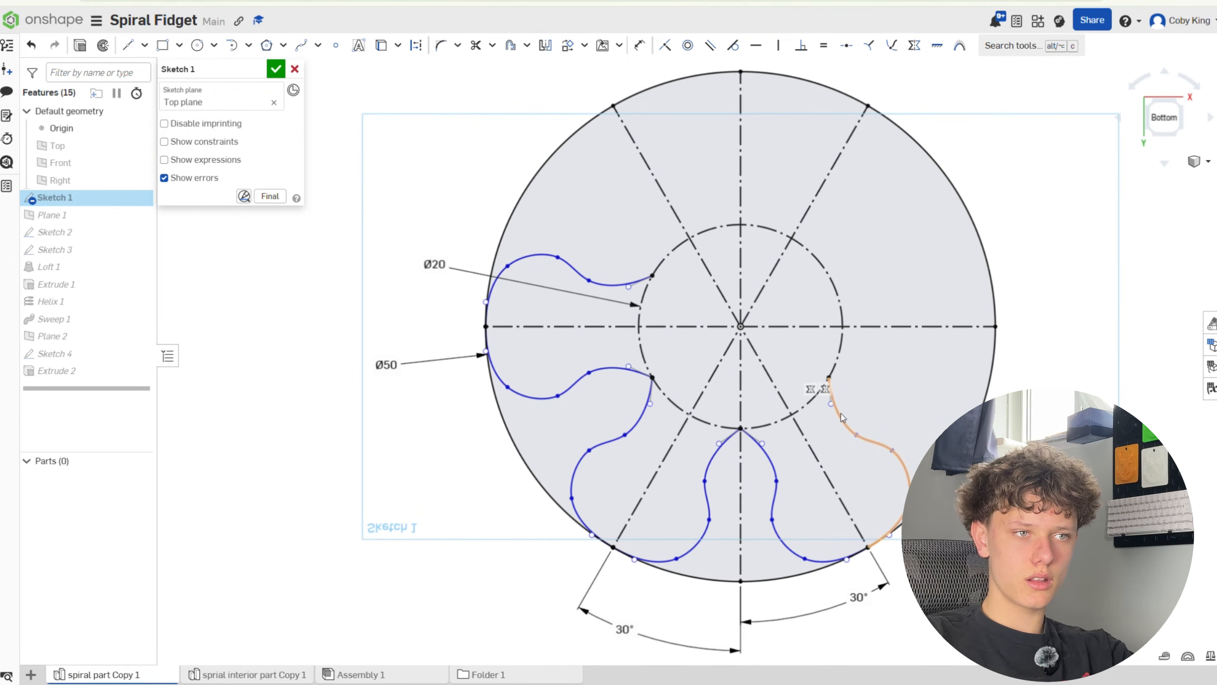
key("Delete")
left_click(756, 451)
key("Delete")
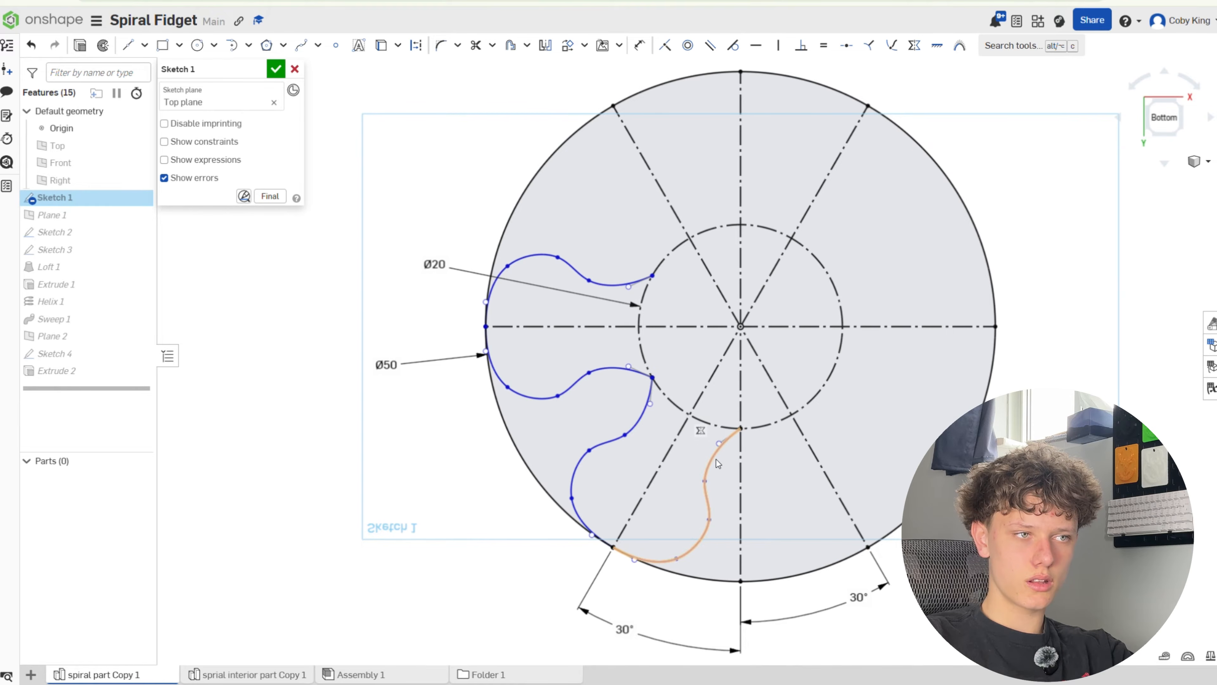
left_click(638, 428)
key("Delete")
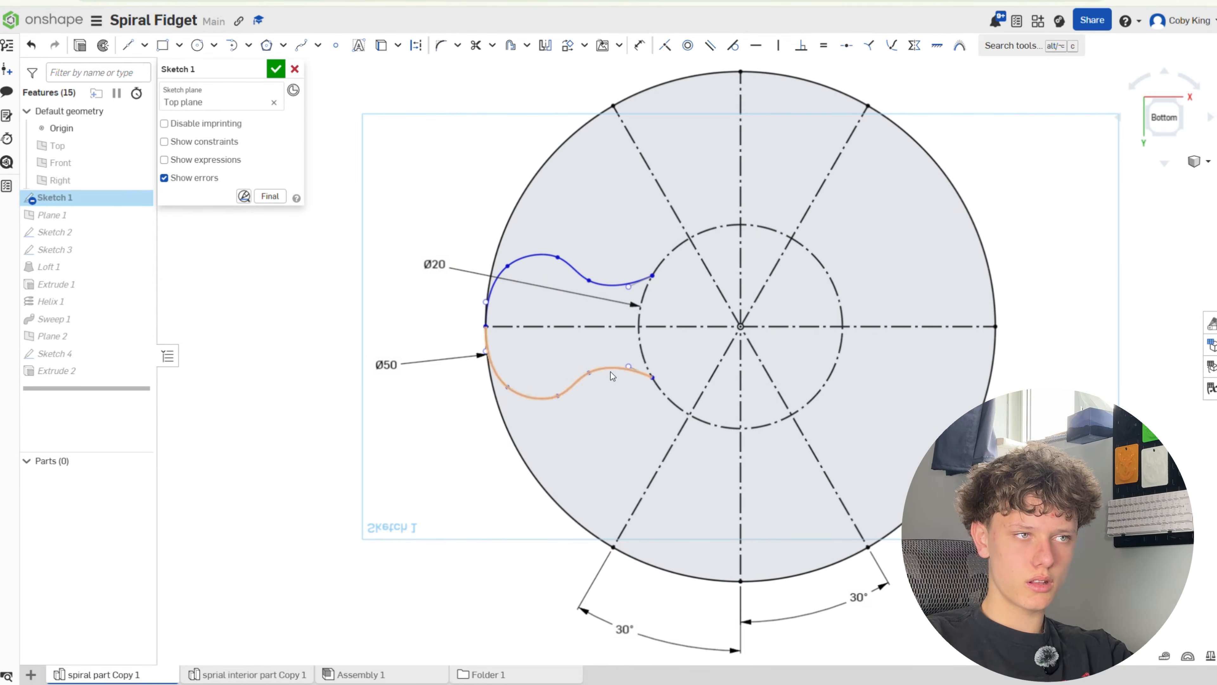
left_click(611, 371)
key("Delete")
left_click(619, 288)
key("Delete")
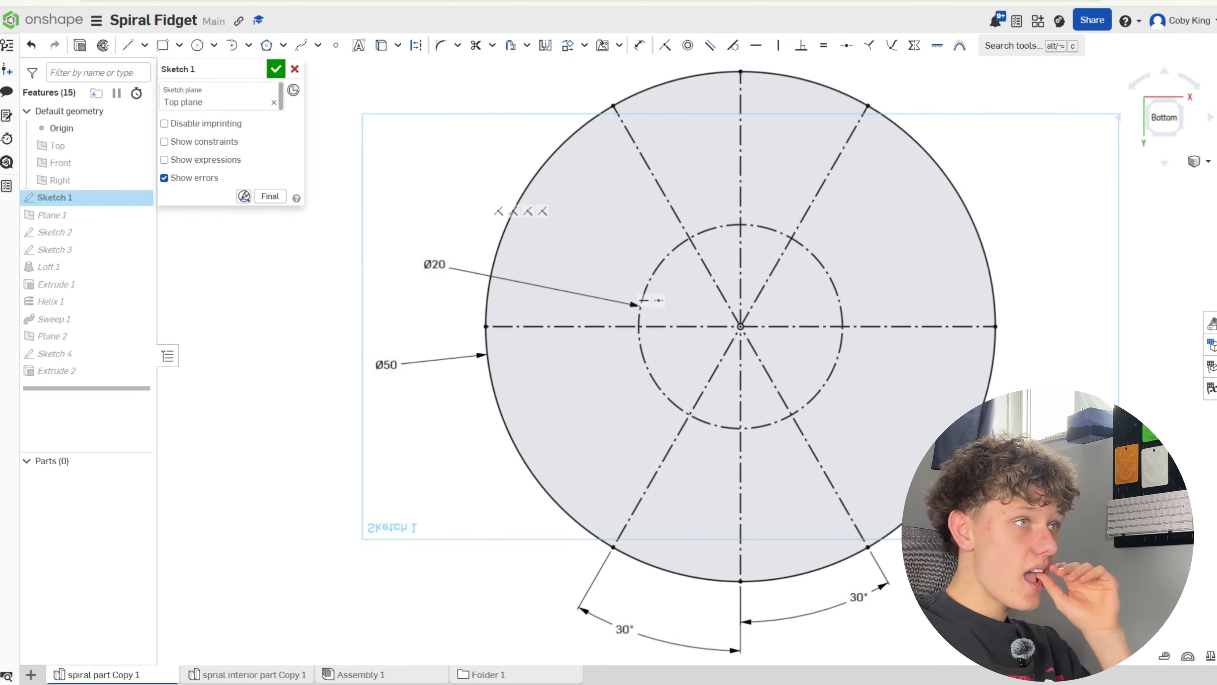
Delete the two diagonal construction lines through the circle's center, keeping the vertical and horizontal ones.
left_click(645, 161)
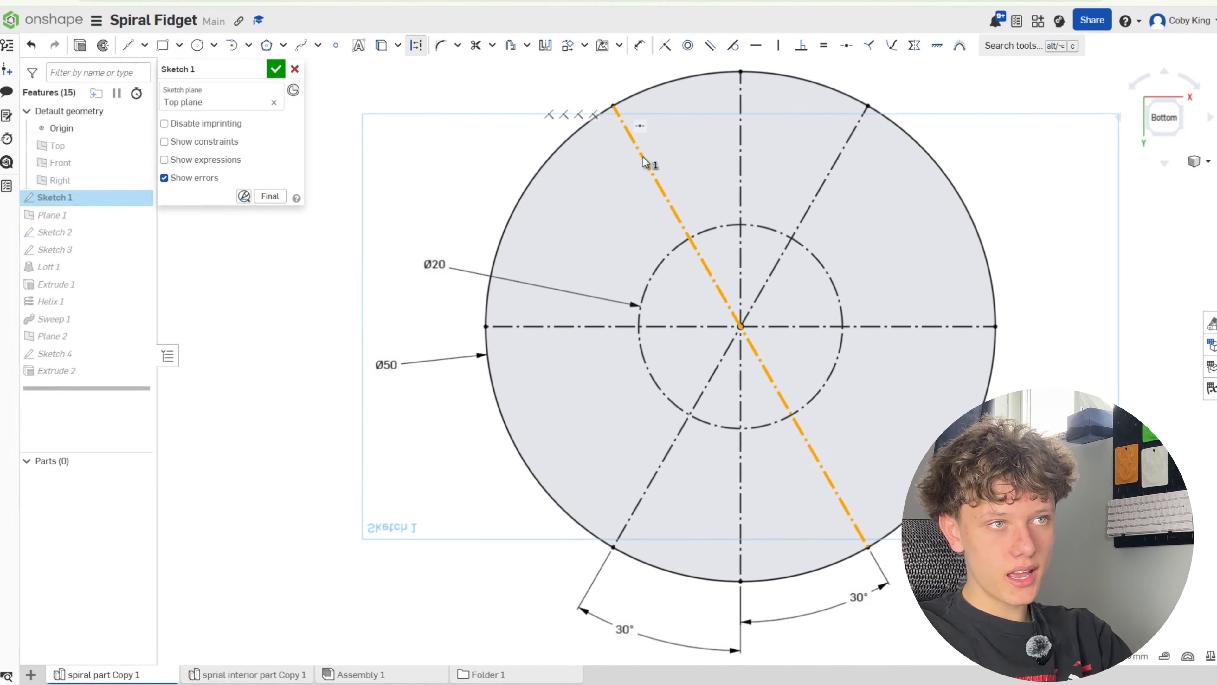
key("Delete")
left_click(834, 163)
key("Delete")
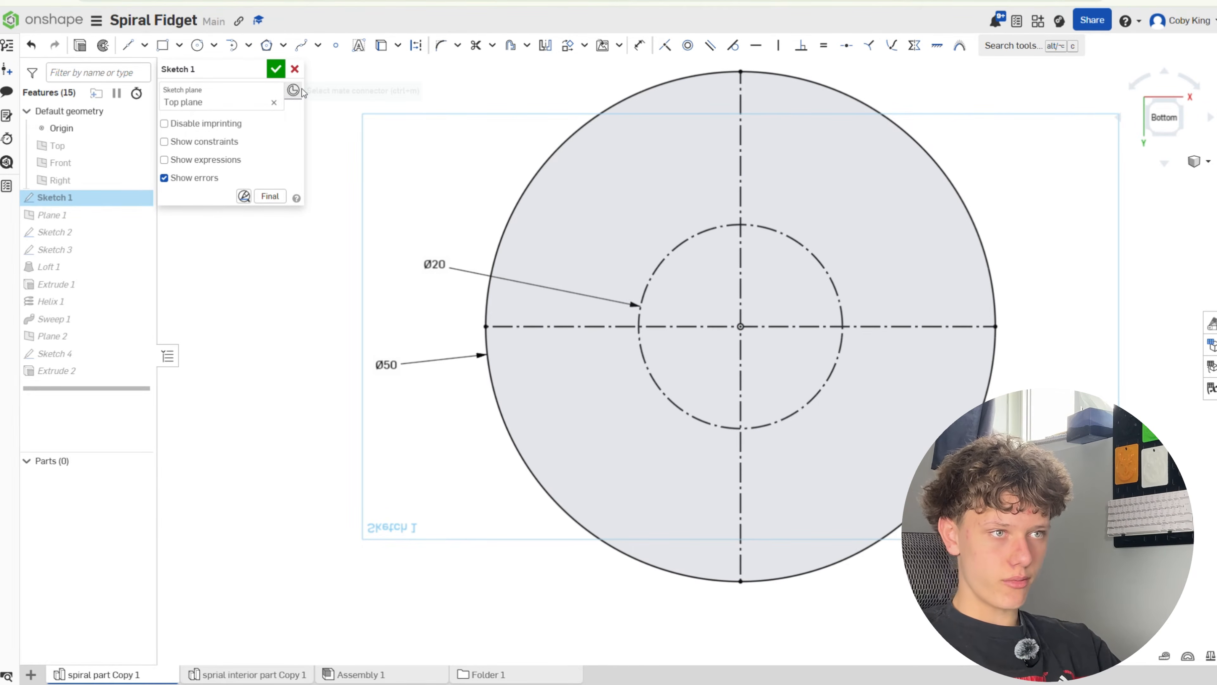
Sketch a diagonal line from the center of the circles to the upper-left part of the 50 mm circle.
key("l")
left_click(741, 326)
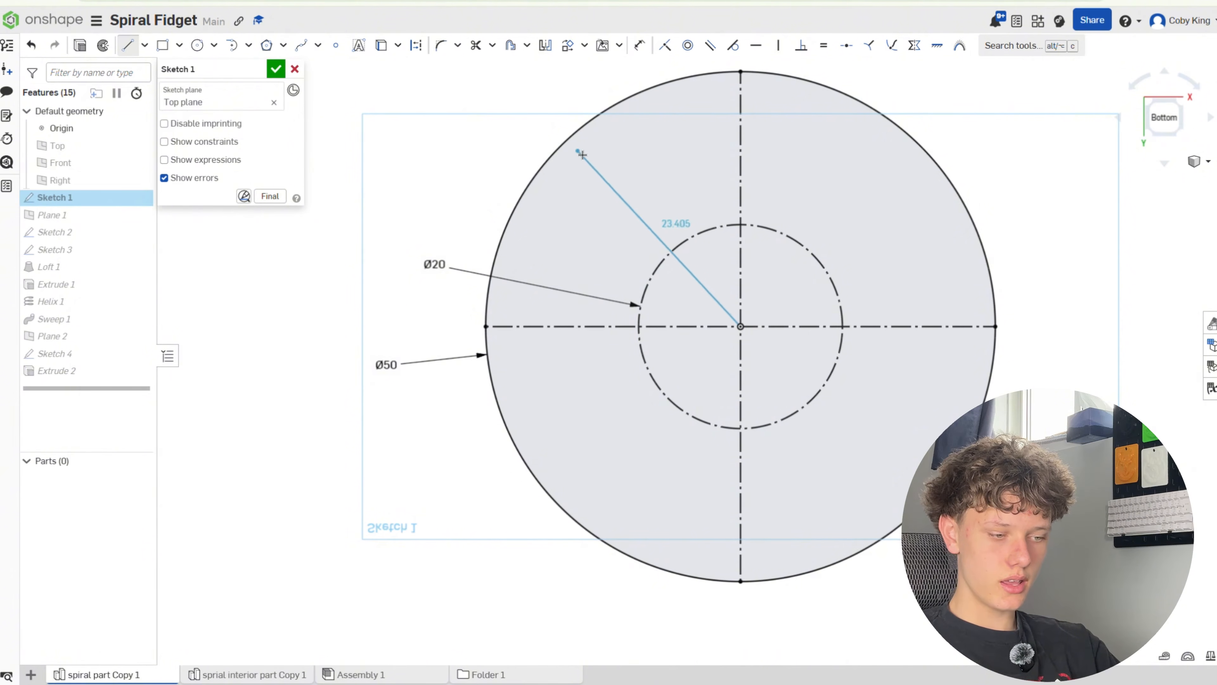
left_click(576, 132)
key("Escape")
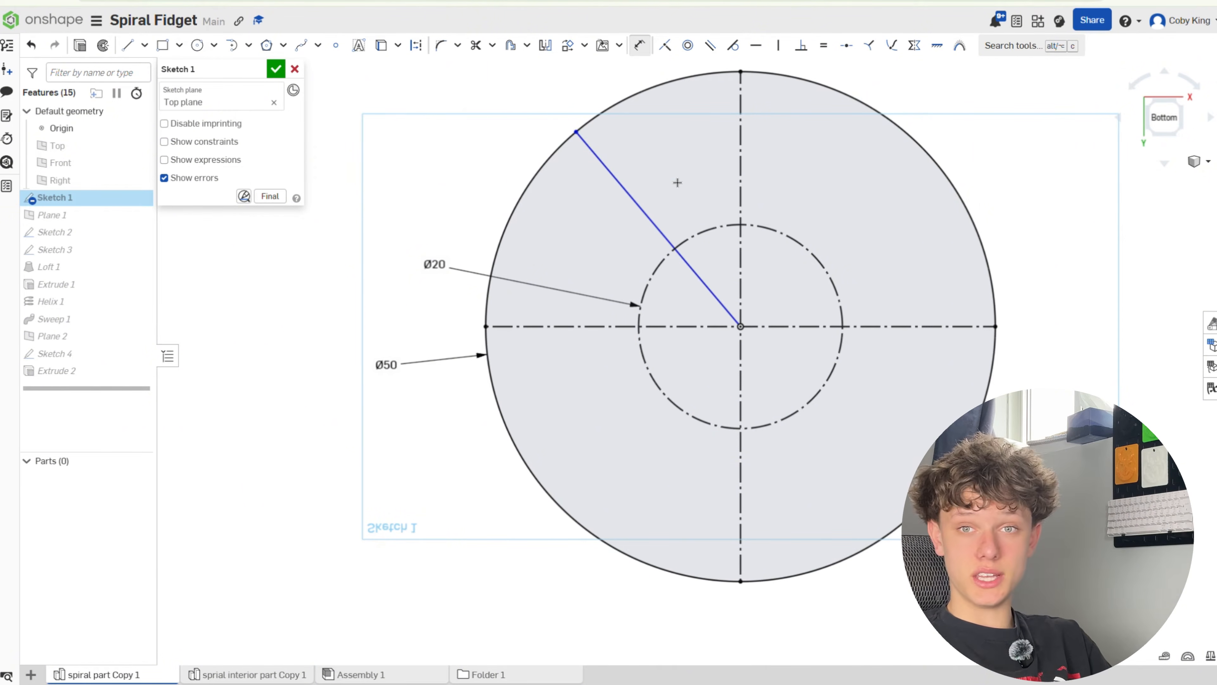
Dimension the angle between the diagonal line and the vertical construction line as 45 degrees.
left_click(648, 215)
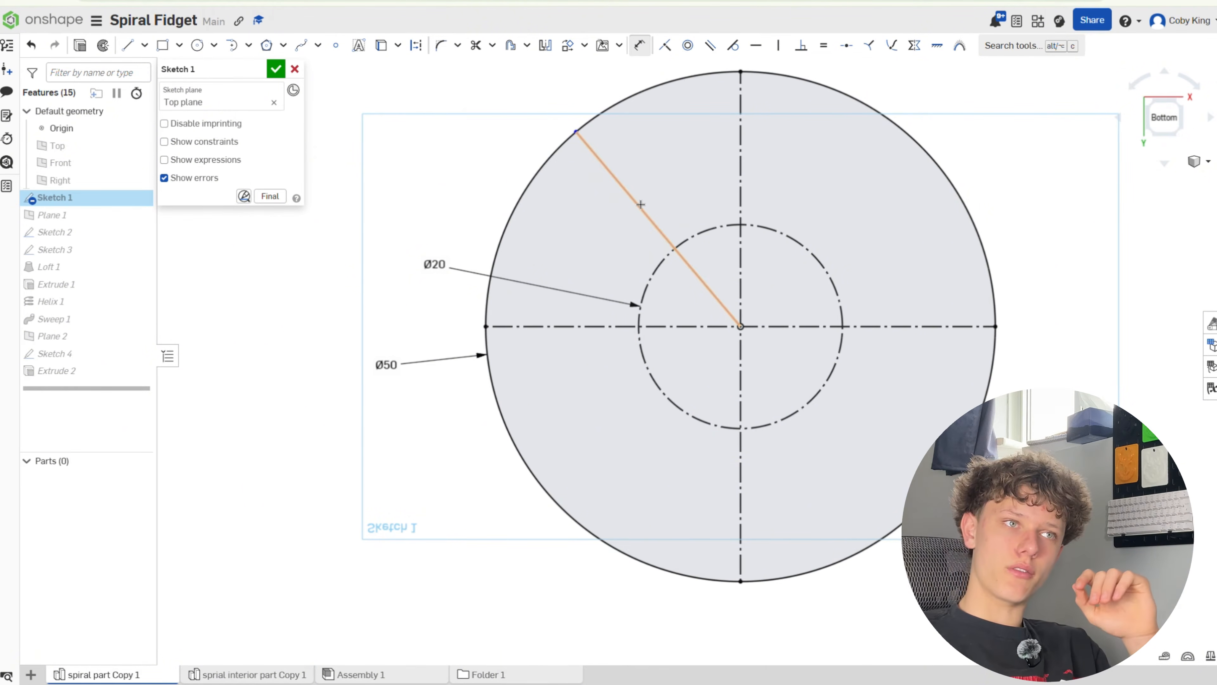
left_click(741, 174)
left_click(664, 178)
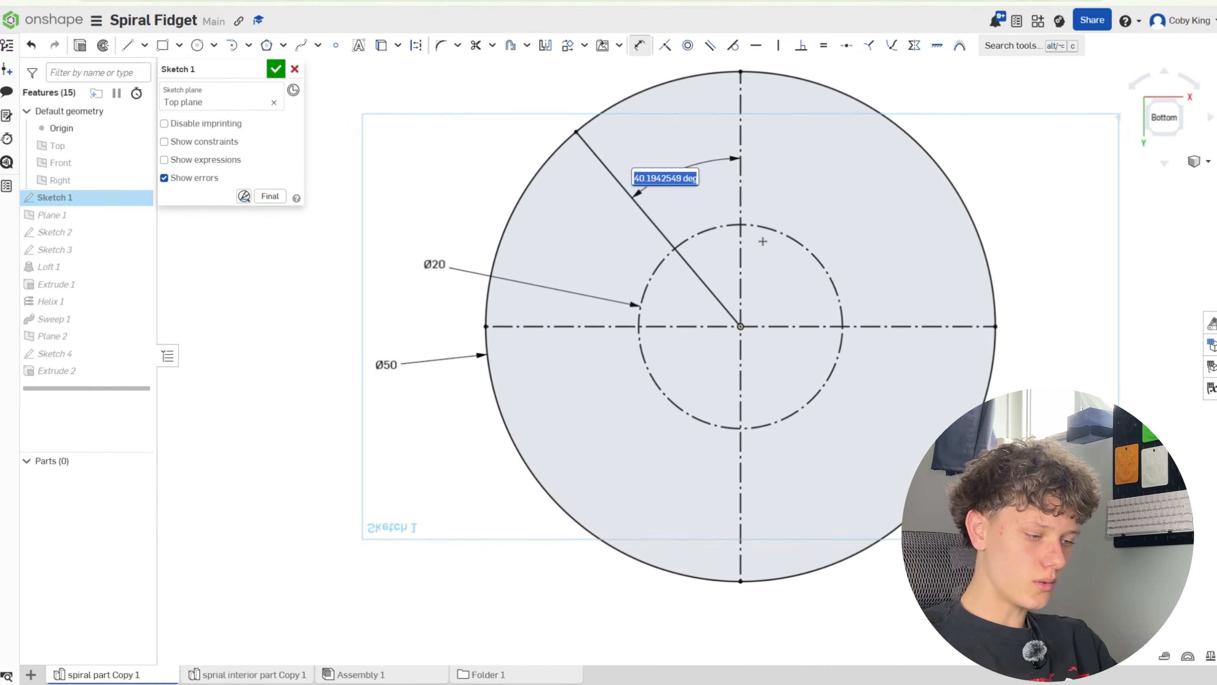
type("45")
key("Return")
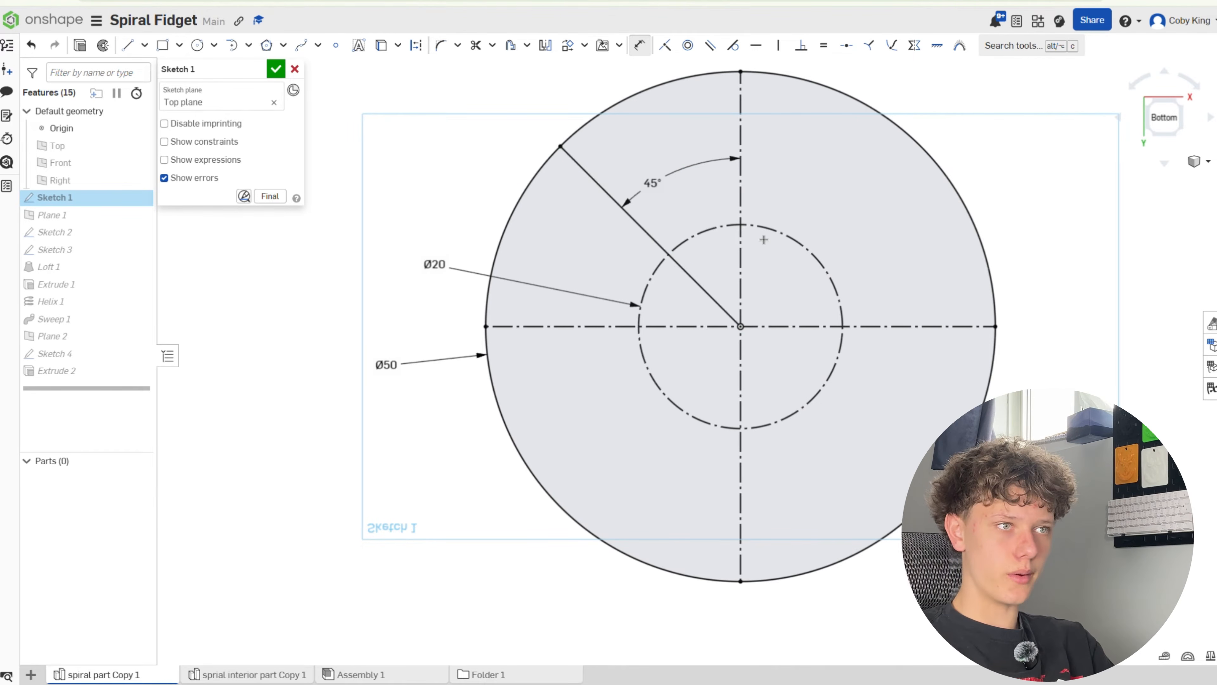
Convert the diagonal line at 45 degrees into construction geometry.
key("Escape")
left_click(625, 209)
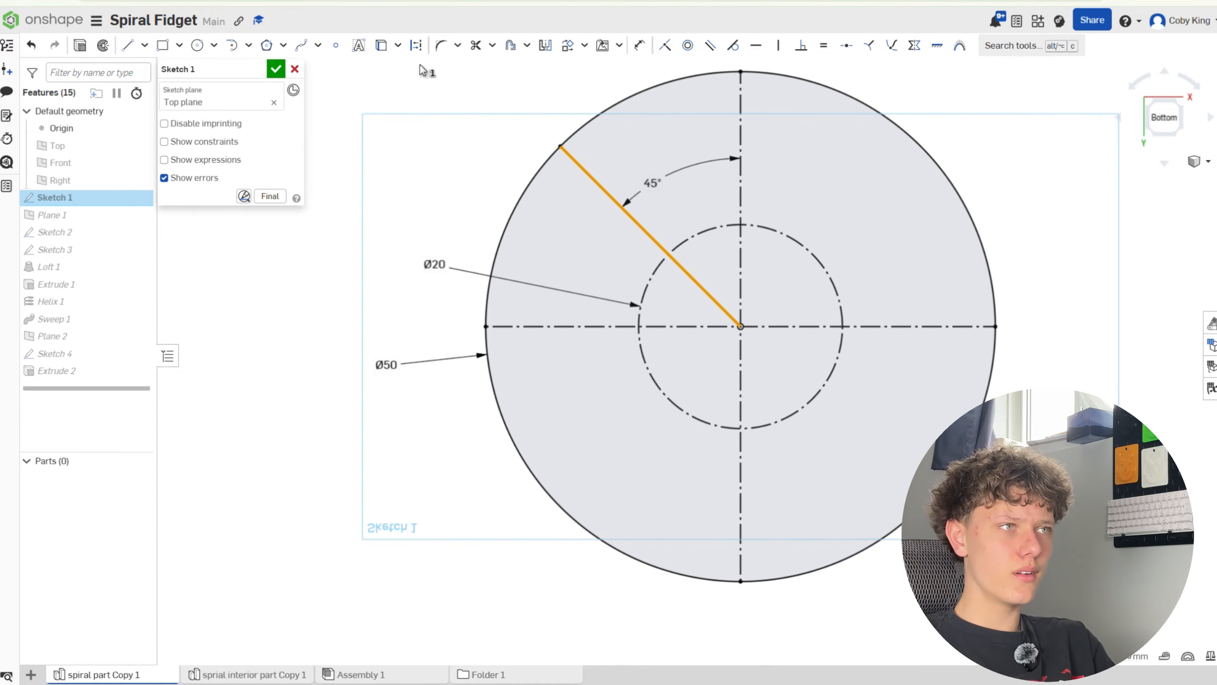
left_click(416, 45)
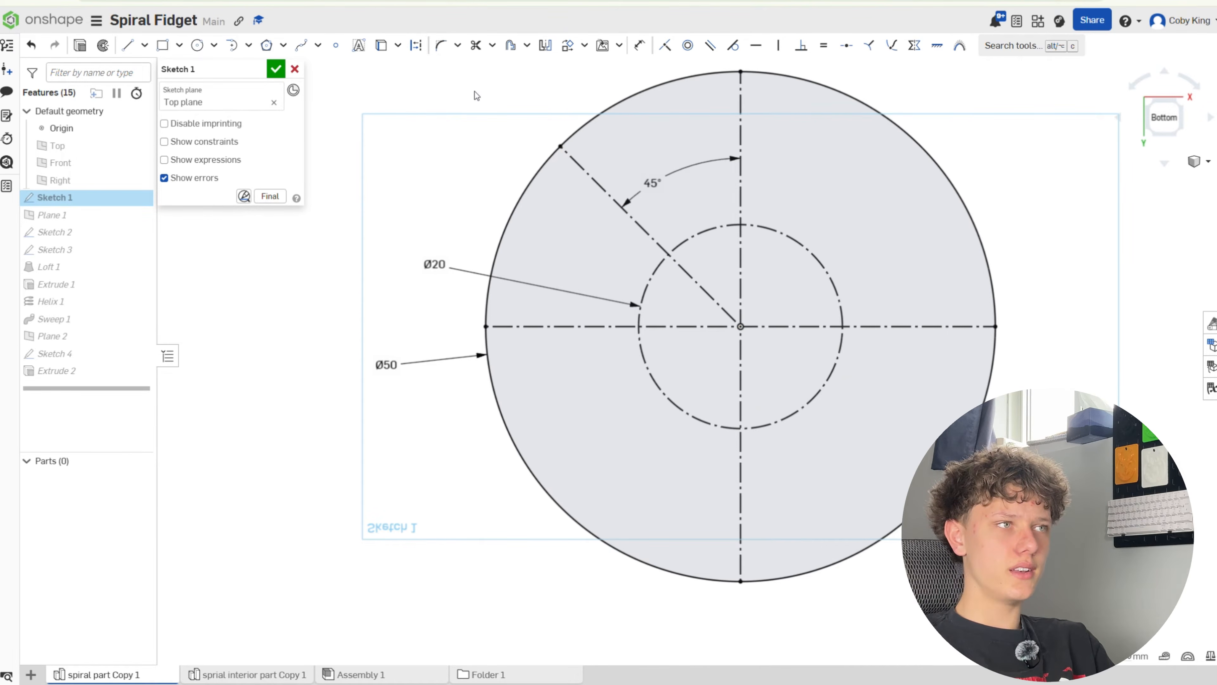
Sketch a wavy spline from the top of the 20 mm circle to the diagonal line's endpoint on the 50 mm circle, with four intermediate points.
left_click(299, 51)
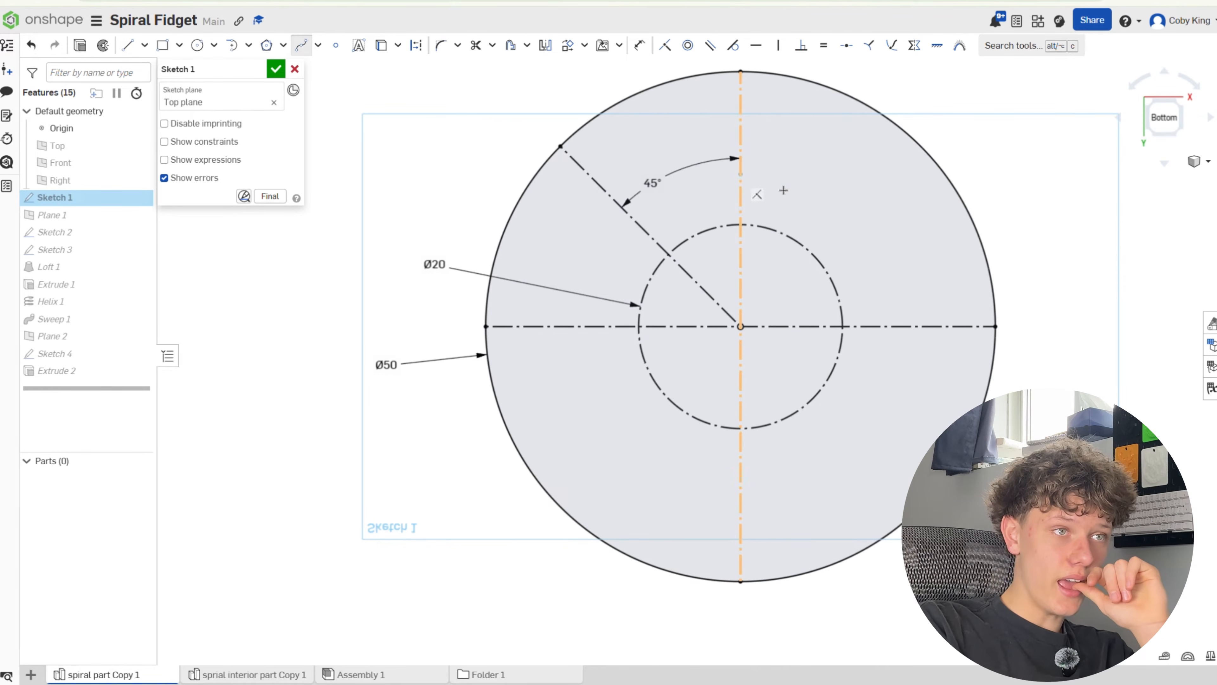
left_click(745, 229)
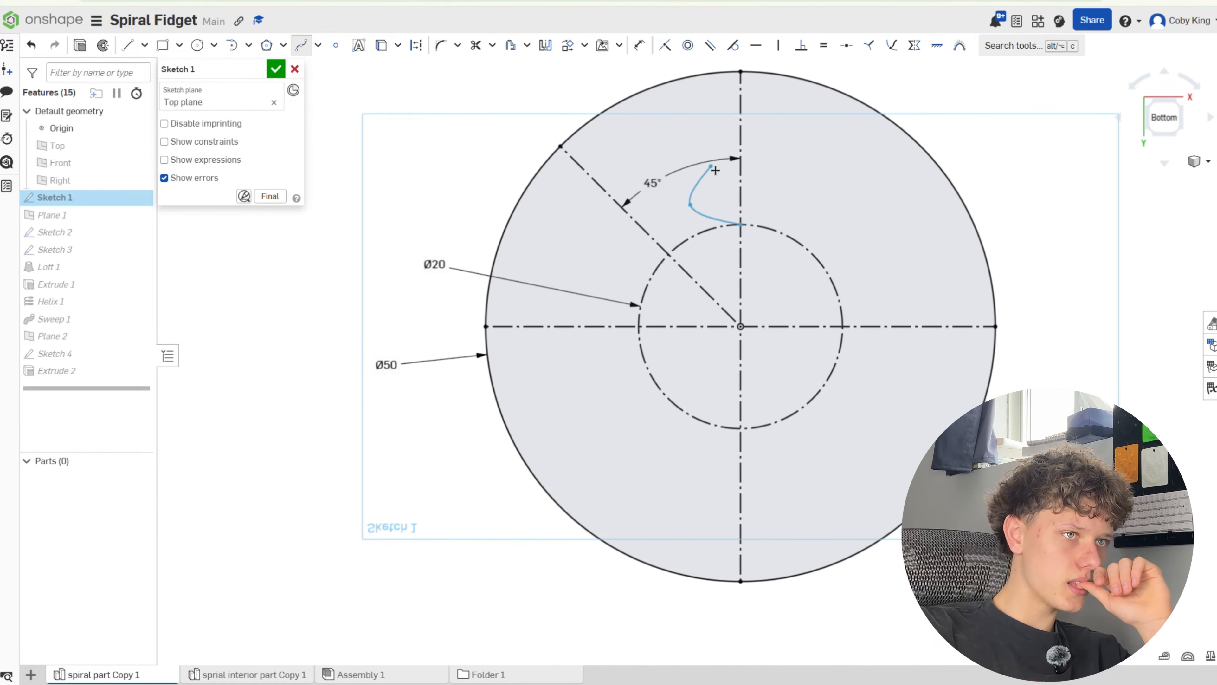
left_click(648, 144)
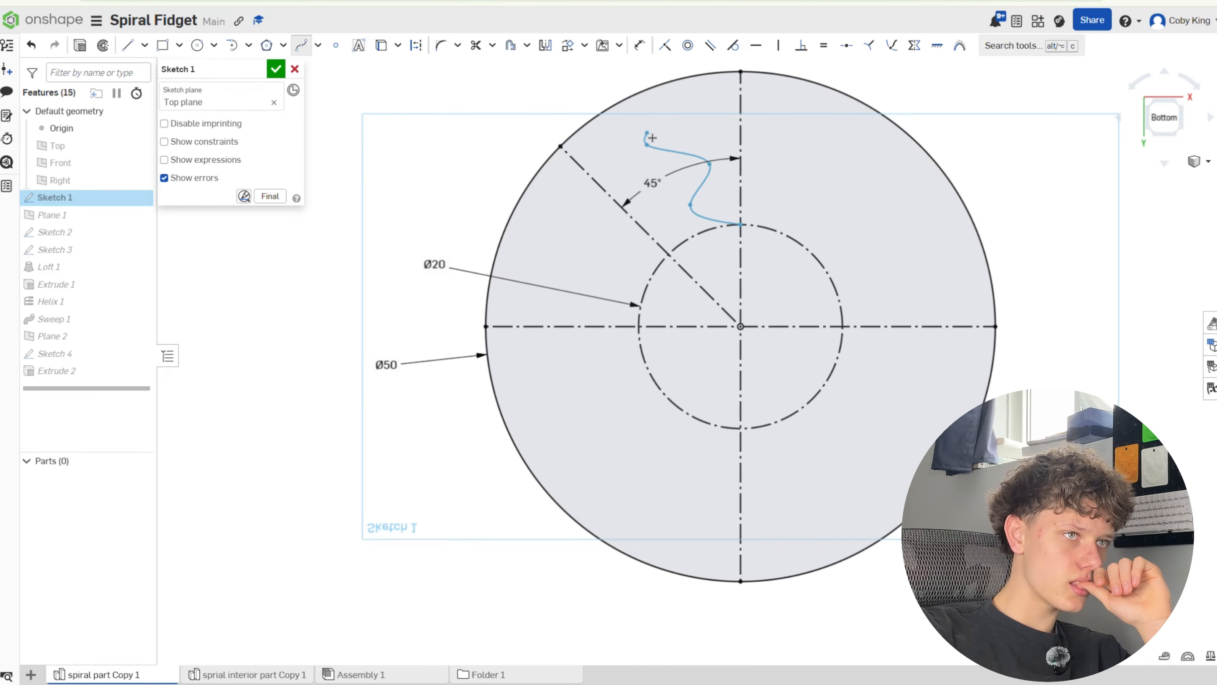
left_click(652, 121)
double_click(561, 145)
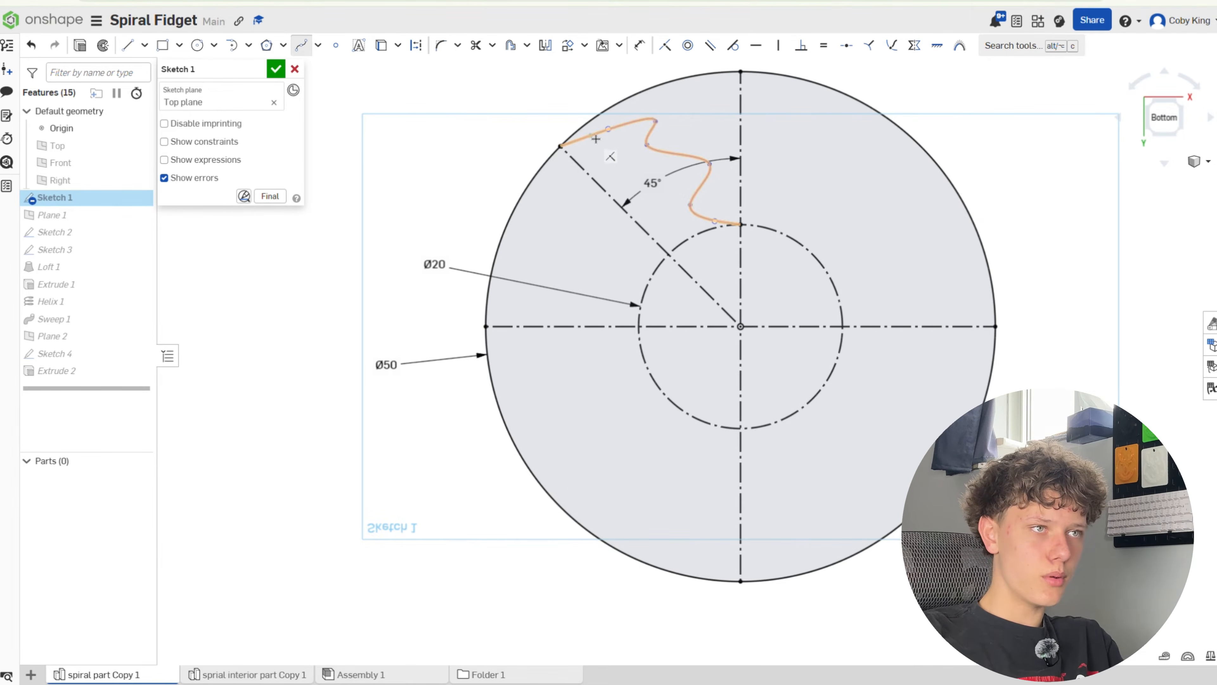
Reshape the wavy spline by moving the point second from its outer end and the intermediate point nearest the 20 mm circle toward the vertical construction line.
scroll(608, 135, "up", 3)
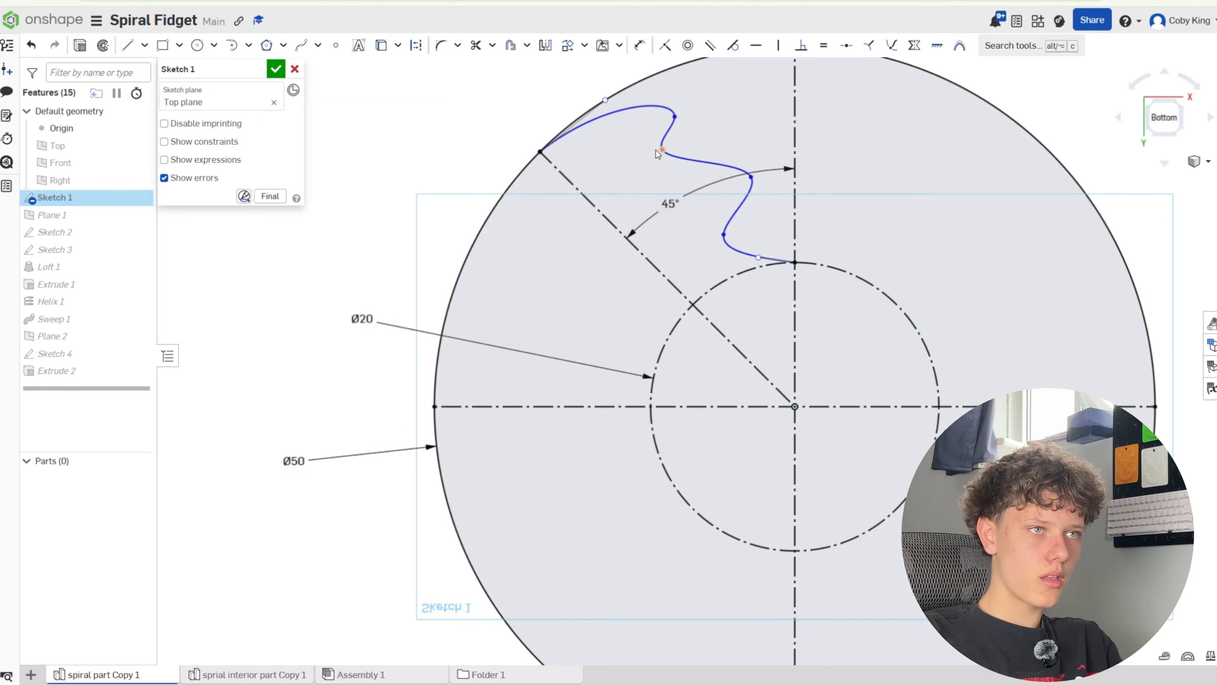
left_click_drag(662, 149, 686, 153)
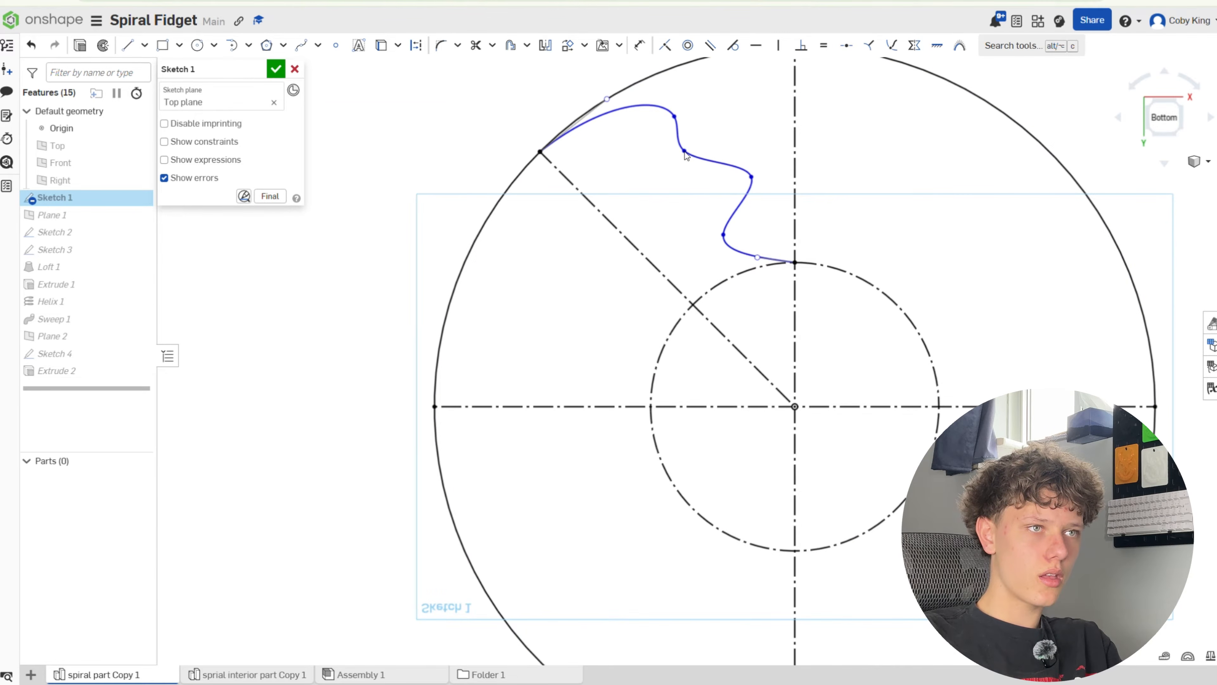
scroll(651, 133, "down", 3)
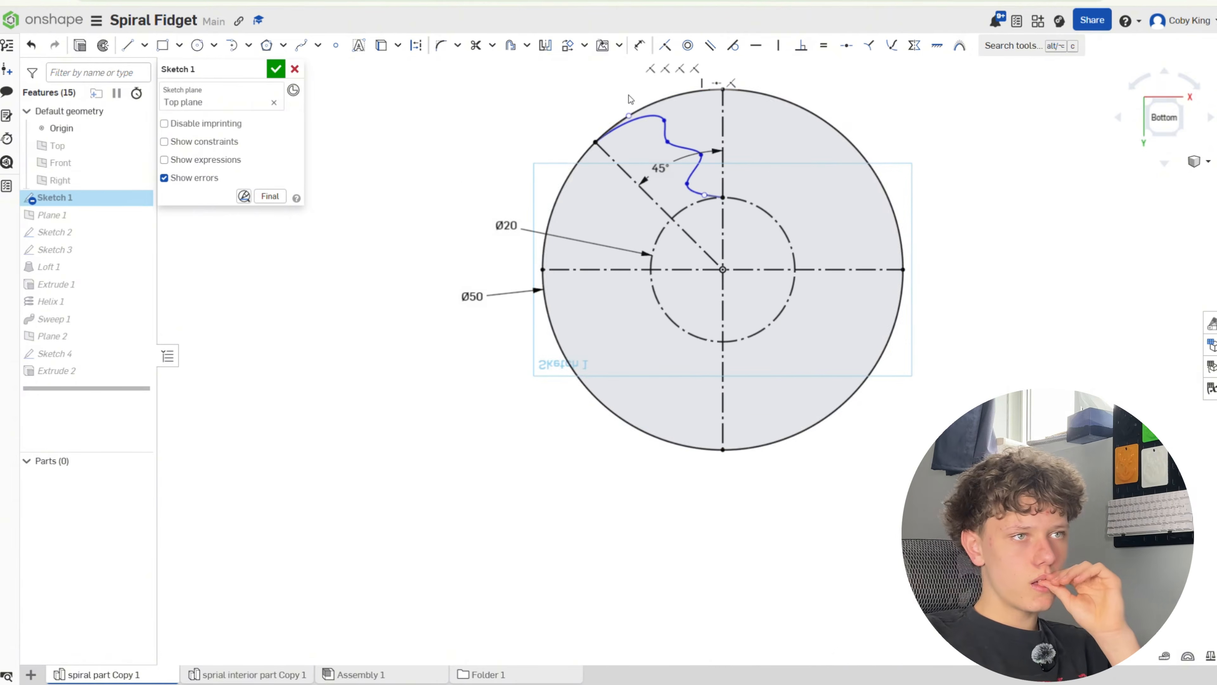
scroll(664, 130, "up", 3)
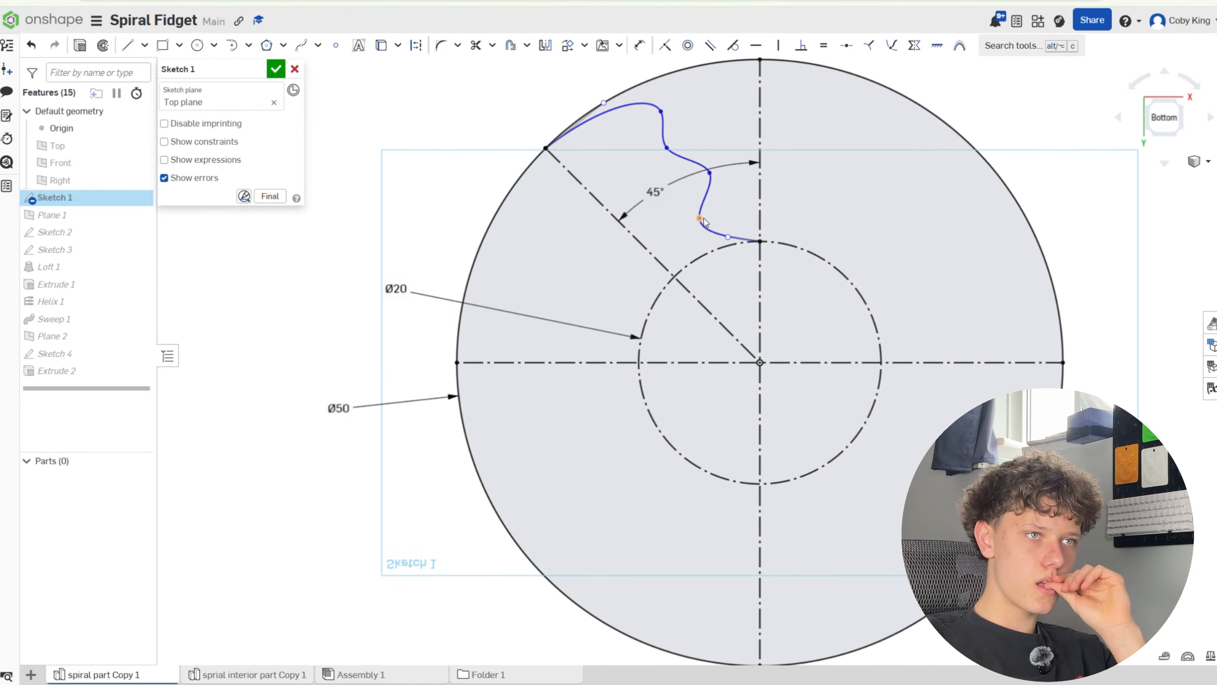
left_click_drag(700, 218, 712, 212)
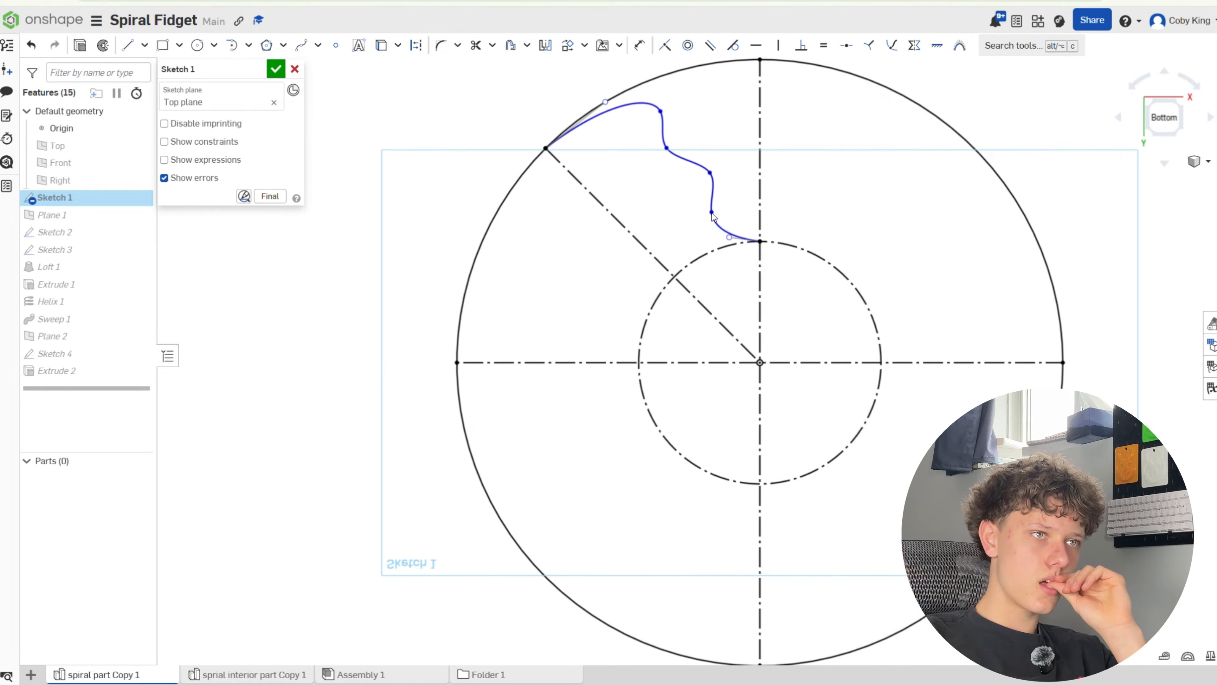
Nudge the spline's outermost intermediate point slightly toward the vertical construction line and restore the straight-on bottom view.
scroll(686, 127, "down", 3)
mouse_move(687, 122)
right_mouse_down()
mouse_move(688, 150)
mouse_move(672, 85)
right_mouse_up()
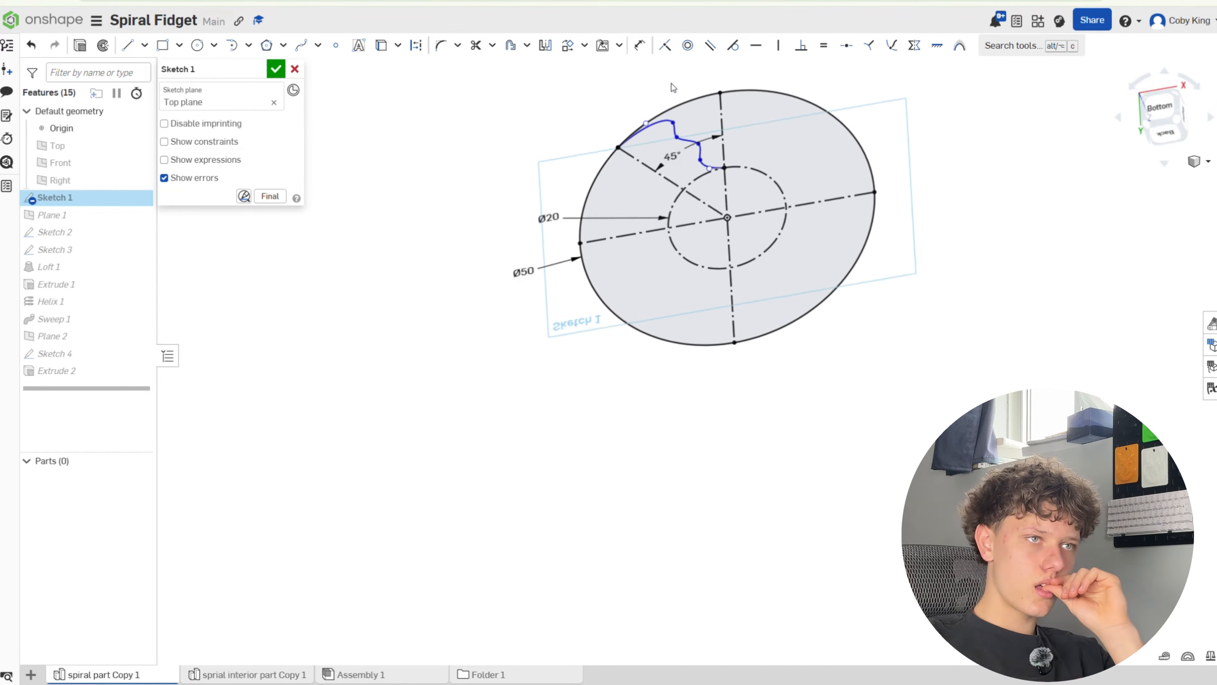
key("n")
scroll(710, 110, "up", 5)
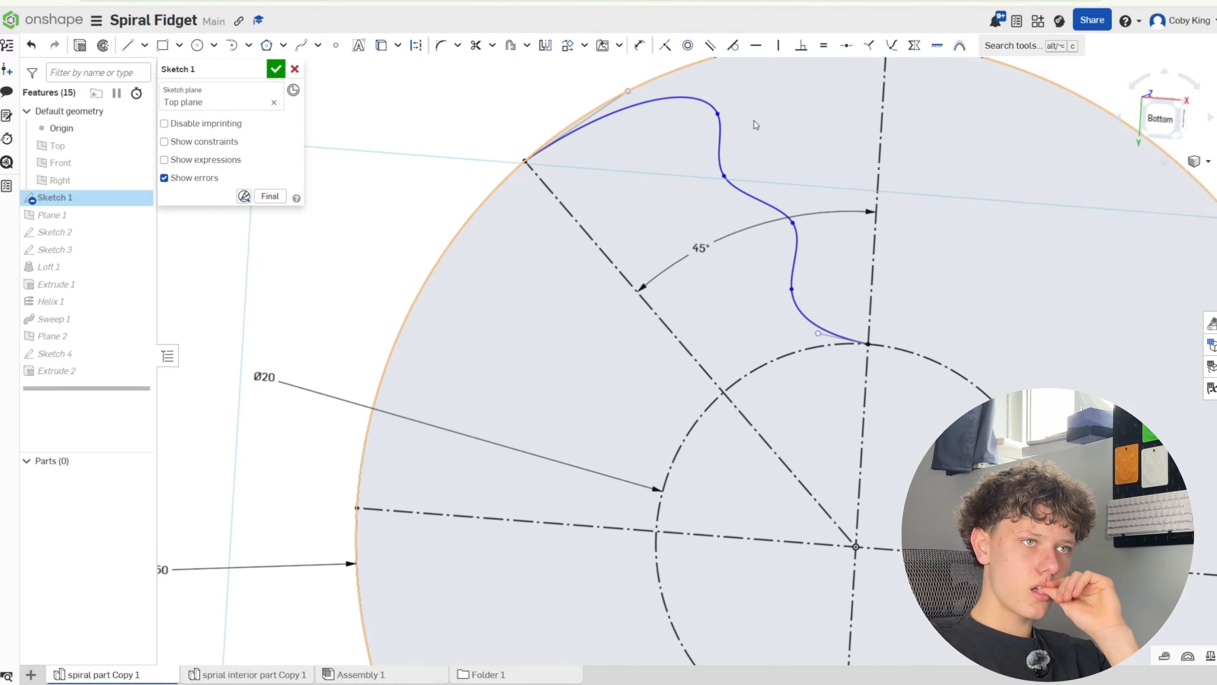
left_click_drag(717, 113, 724, 115)
scroll(726, 119, "down", 5)
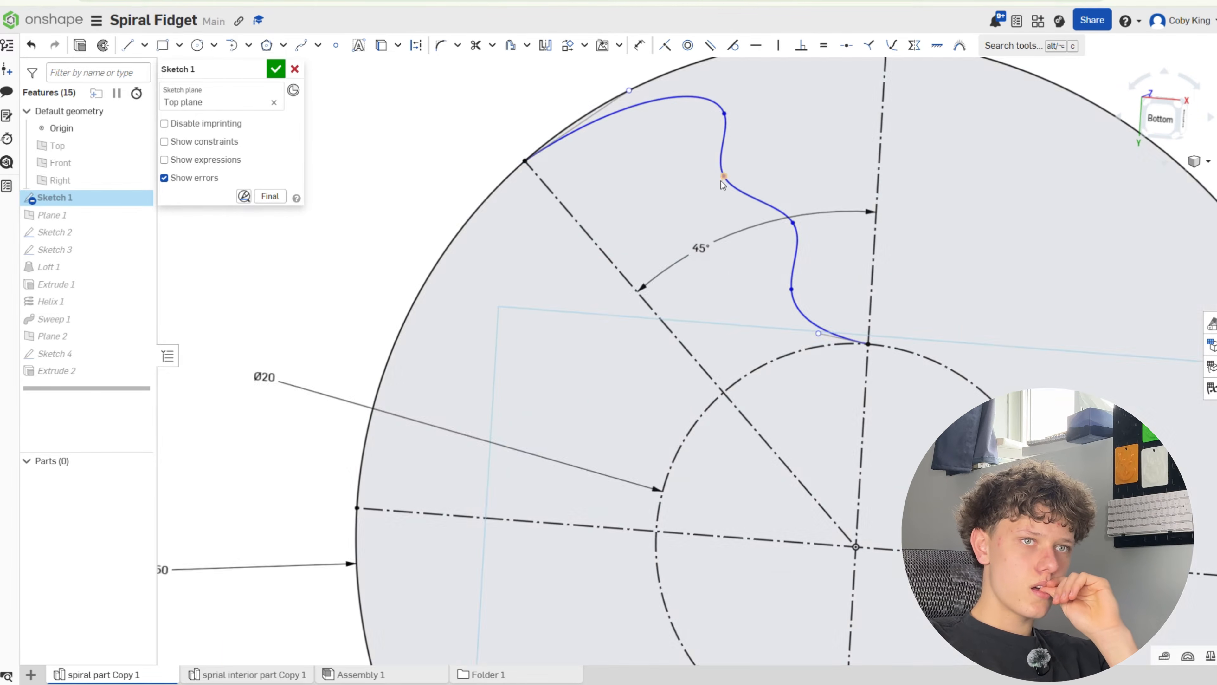
left_click(1159, 121)
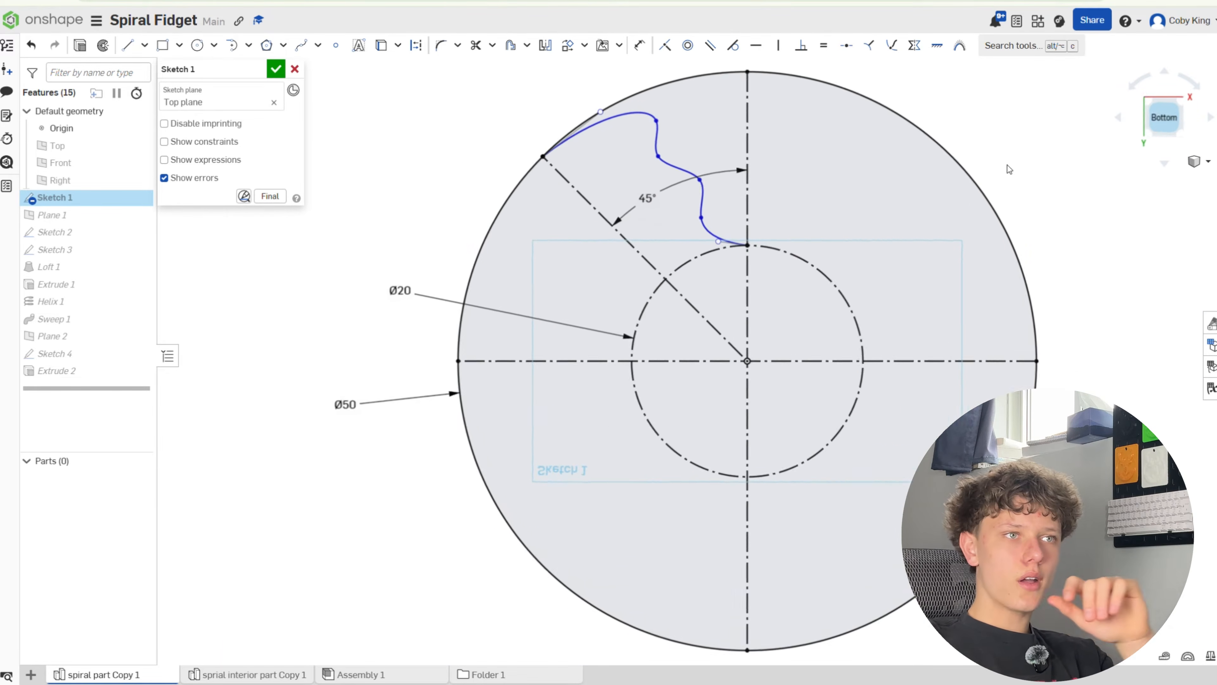
Mirror the wavy spline about the 45-degree diagonal construction line.
scroll(863, 255, "up", 4)
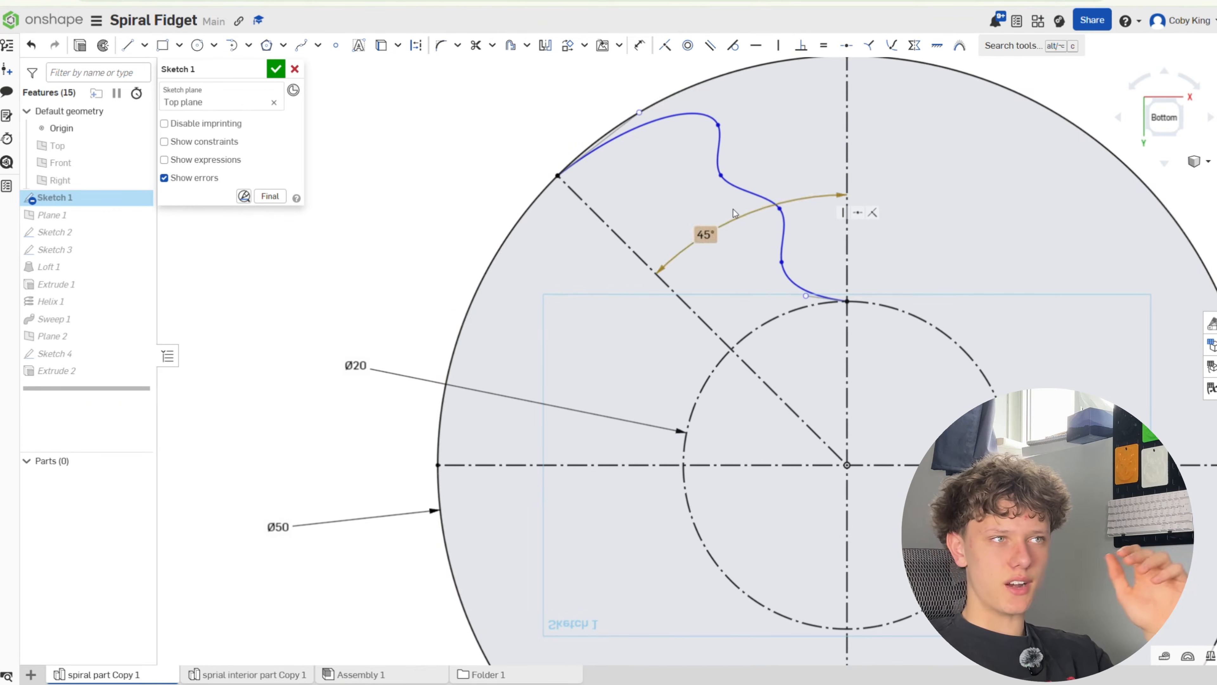
left_click(553, 47)
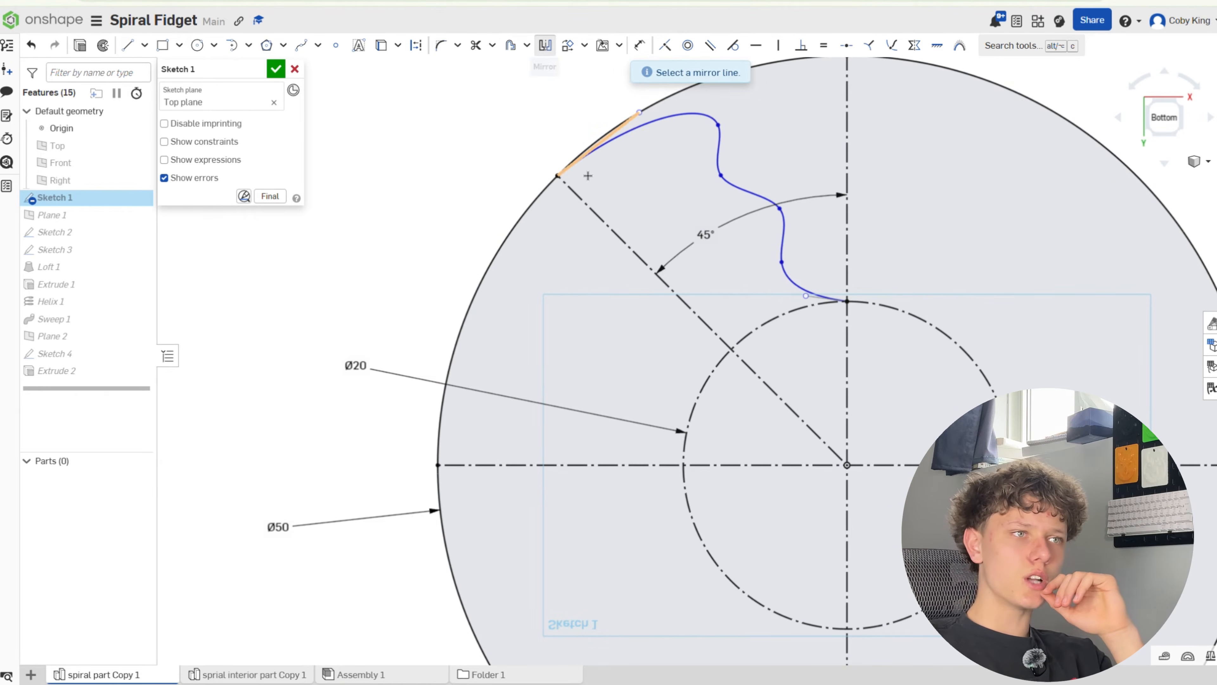
left_click(623, 240)
left_click(727, 173)
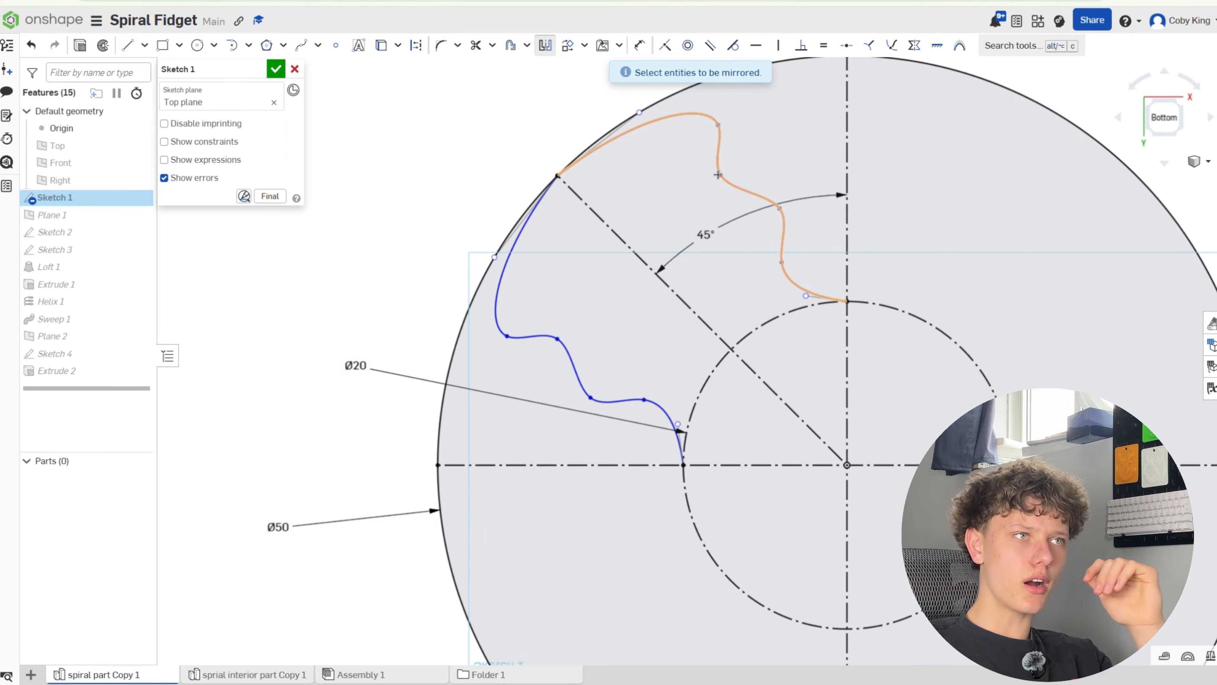
Apply a parallel constraint between the two splines' end tangent handles where they meet on the 50 mm circle.
scroll(616, 201, "up", 4)
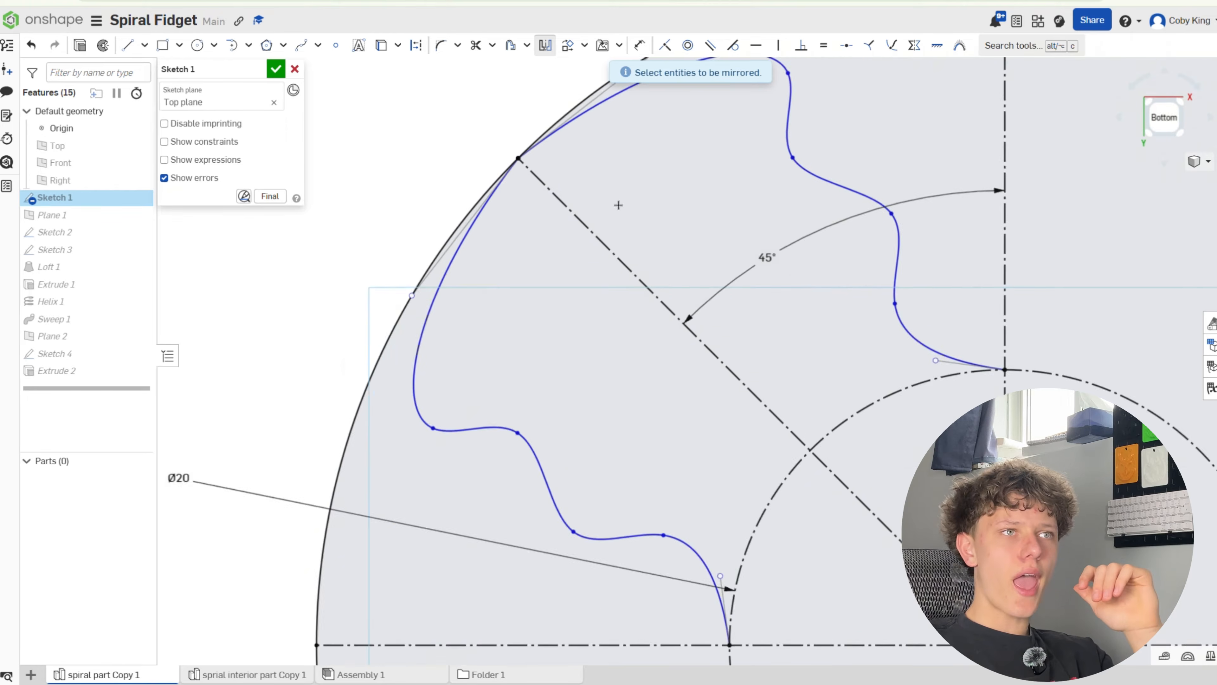
left_click(711, 46)
scroll(599, 216, "down", 4)
scroll(578, 159, "up", 5)
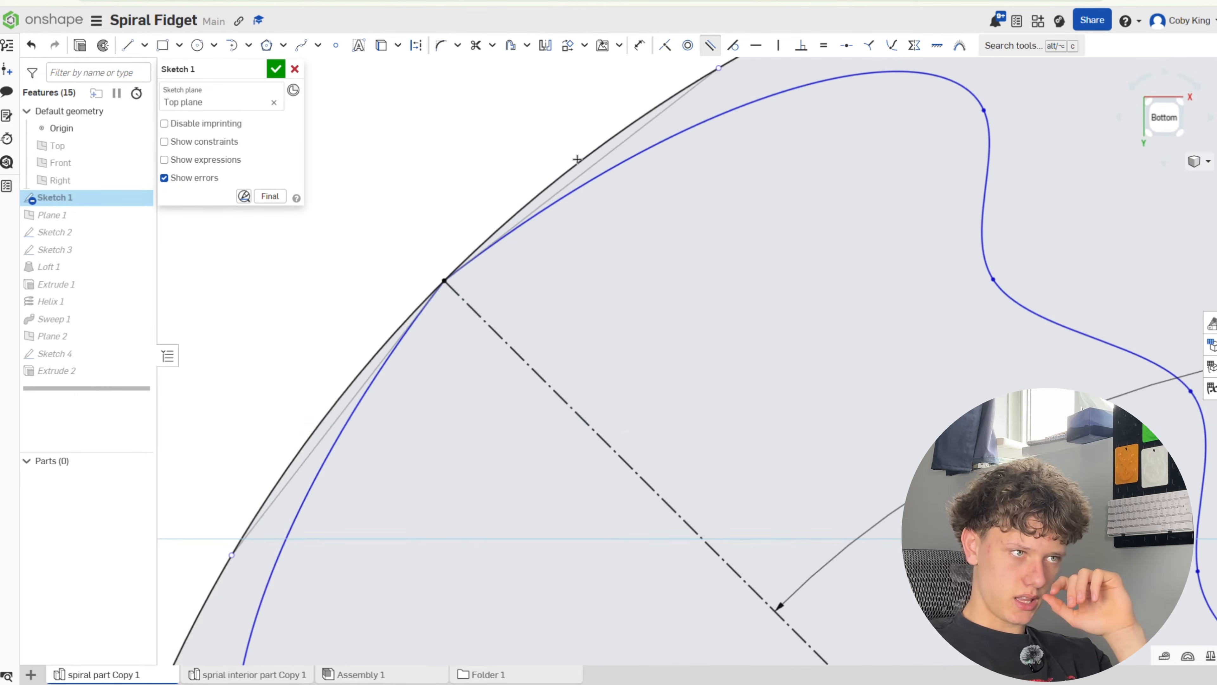
left_click(588, 177)
left_click(393, 353)
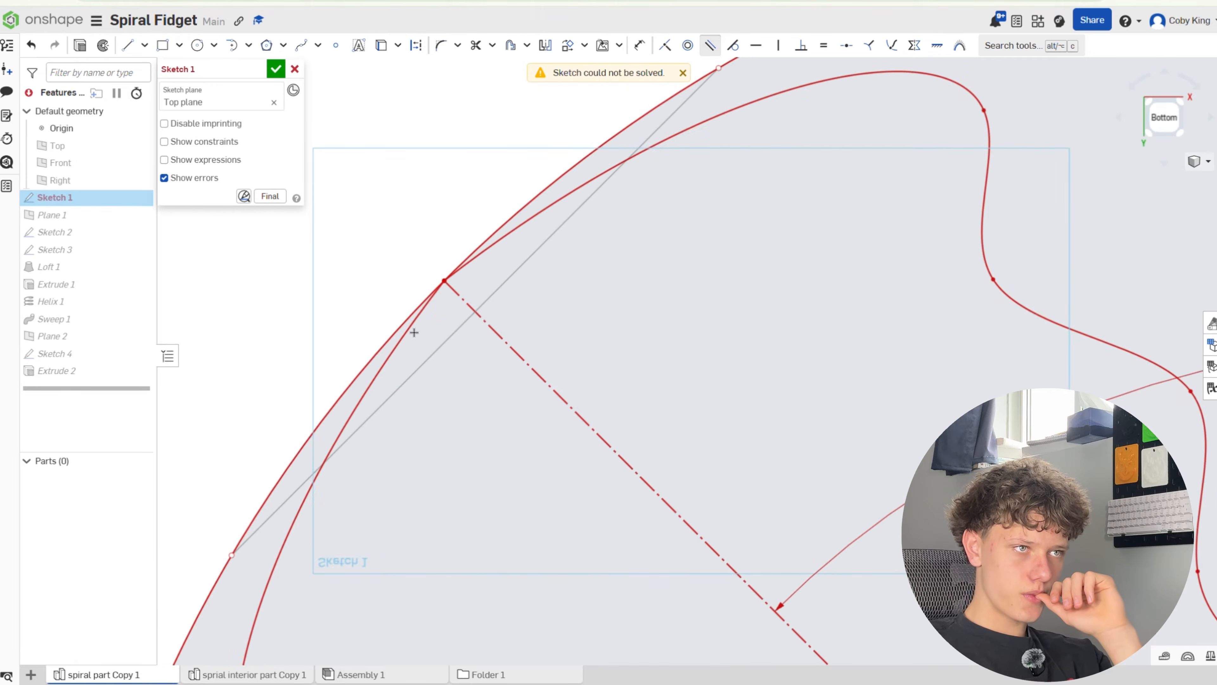
Delete the coincident constraint tying the original spline's outer tangent handle to the 50 mm circle.
scroll(431, 309, "down", 4)
scroll(434, 310, "down", 3)
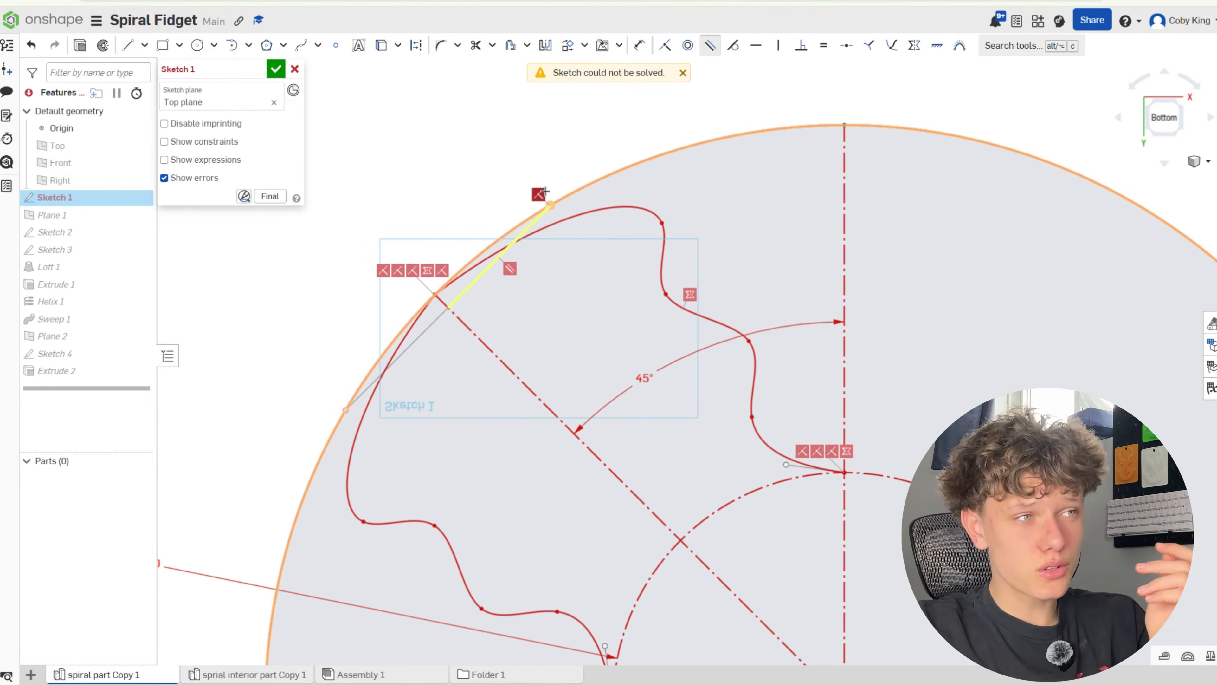
scroll(564, 192, "up", 4)
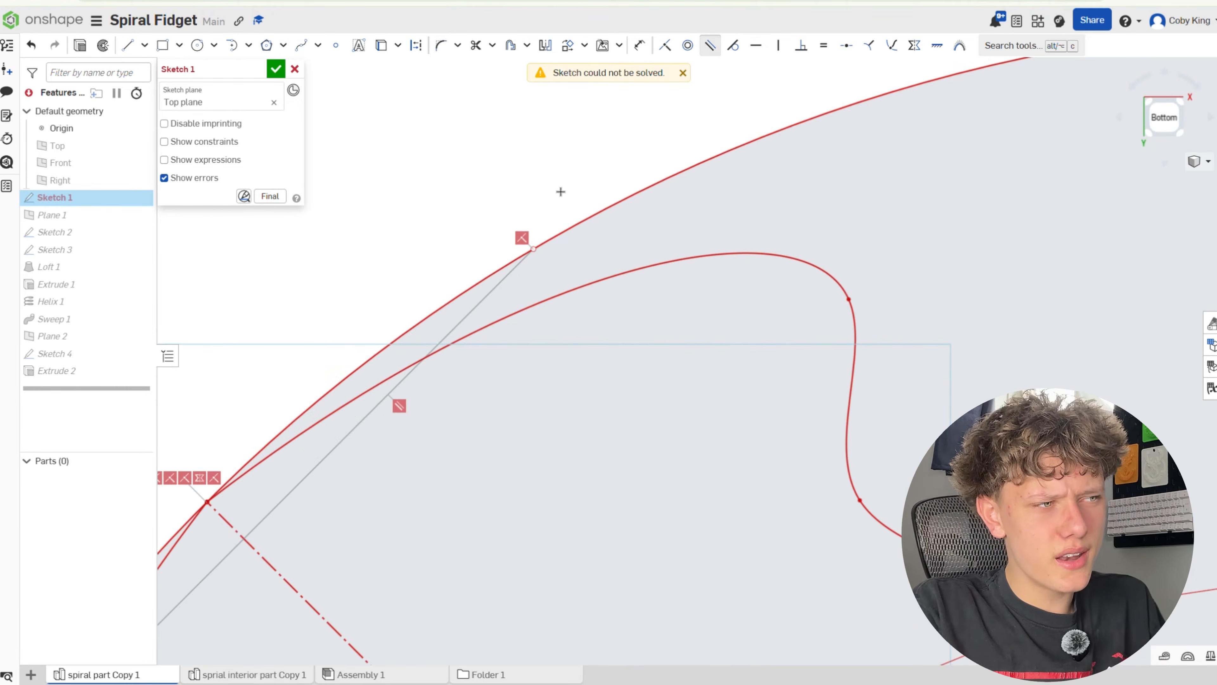
scroll(531, 265, "up", 3)
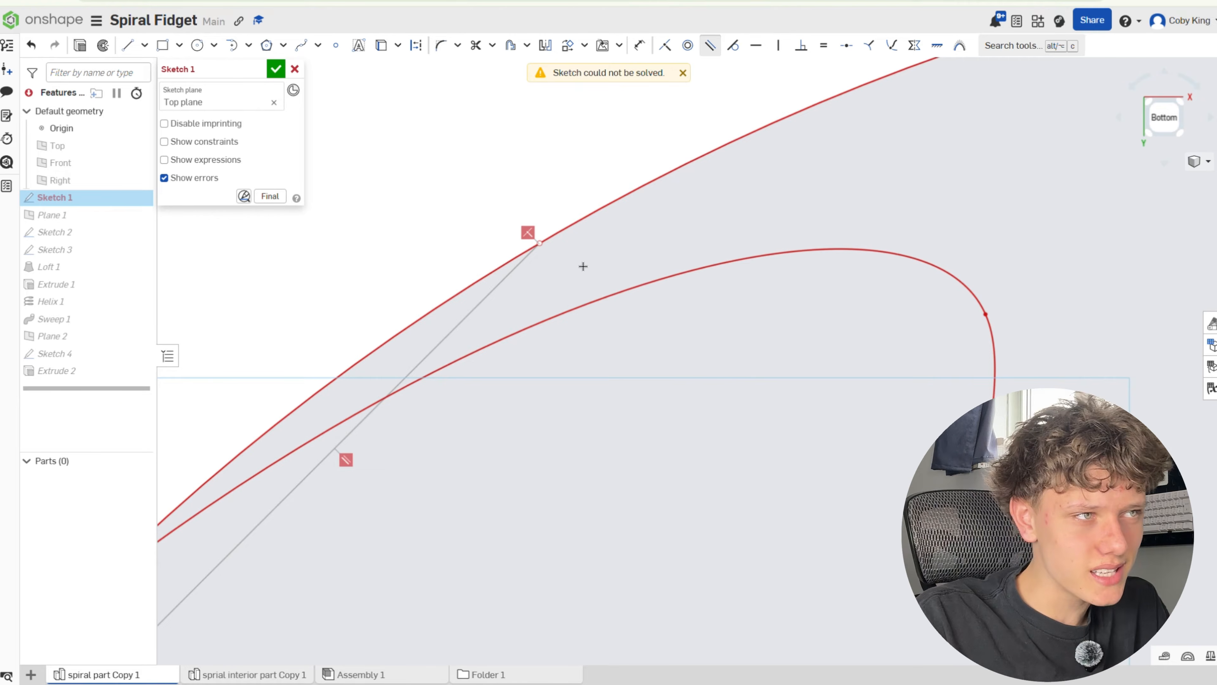
left_click(531, 235)
key("Delete")
scroll(594, 271, "down", 7)
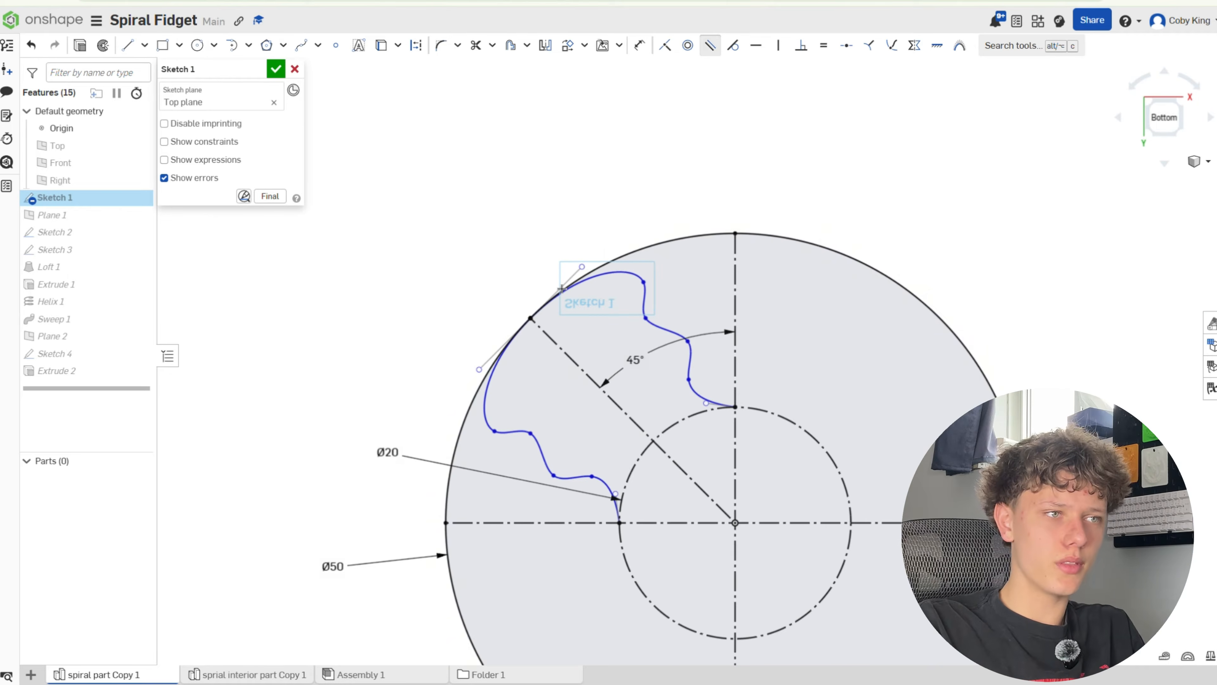
key("Escape")
Fine-tune the wave by shifting the original spline's outer intermediate points slightly toward the diagonal construction line.
mouse_move(644, 282)
left_mouse_down()
mouse_move(643, 326)
mouse_move(683, 347)
left_mouse_up()
scroll(719, 288, "down", 3)
scroll(737, 280, "up", 3)
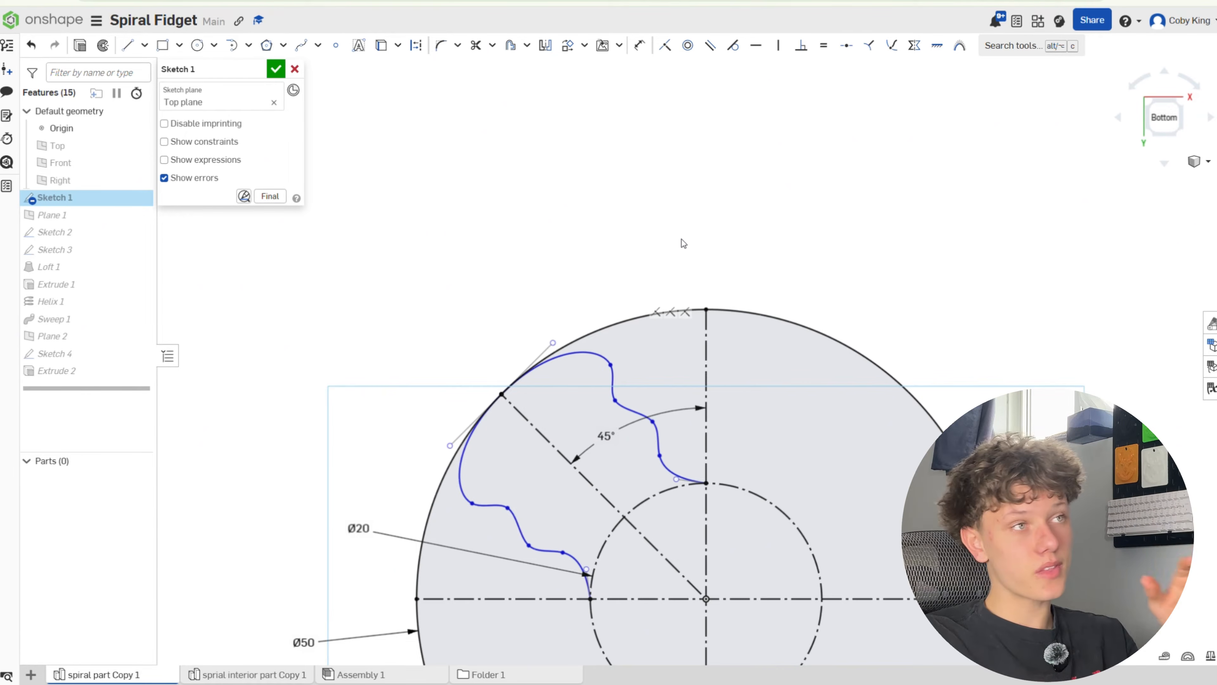
scroll(684, 223, "down", 3)
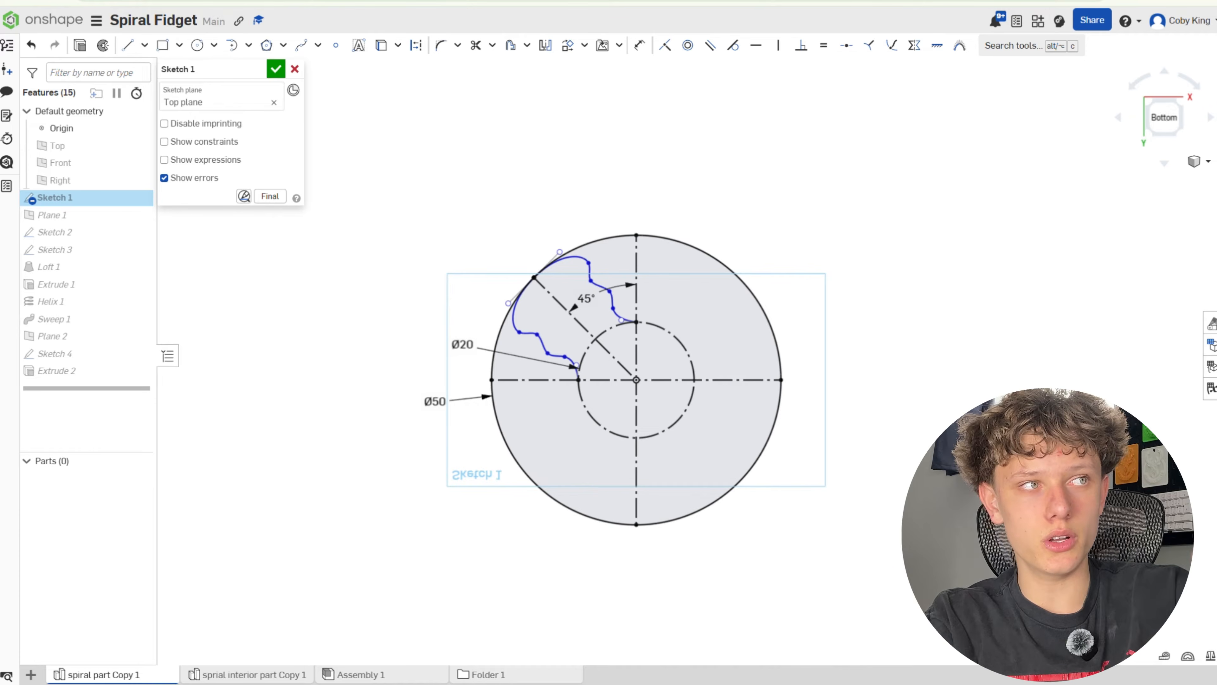
Mirror both wavy splines about the vertical construction line.
left_click(546, 45)
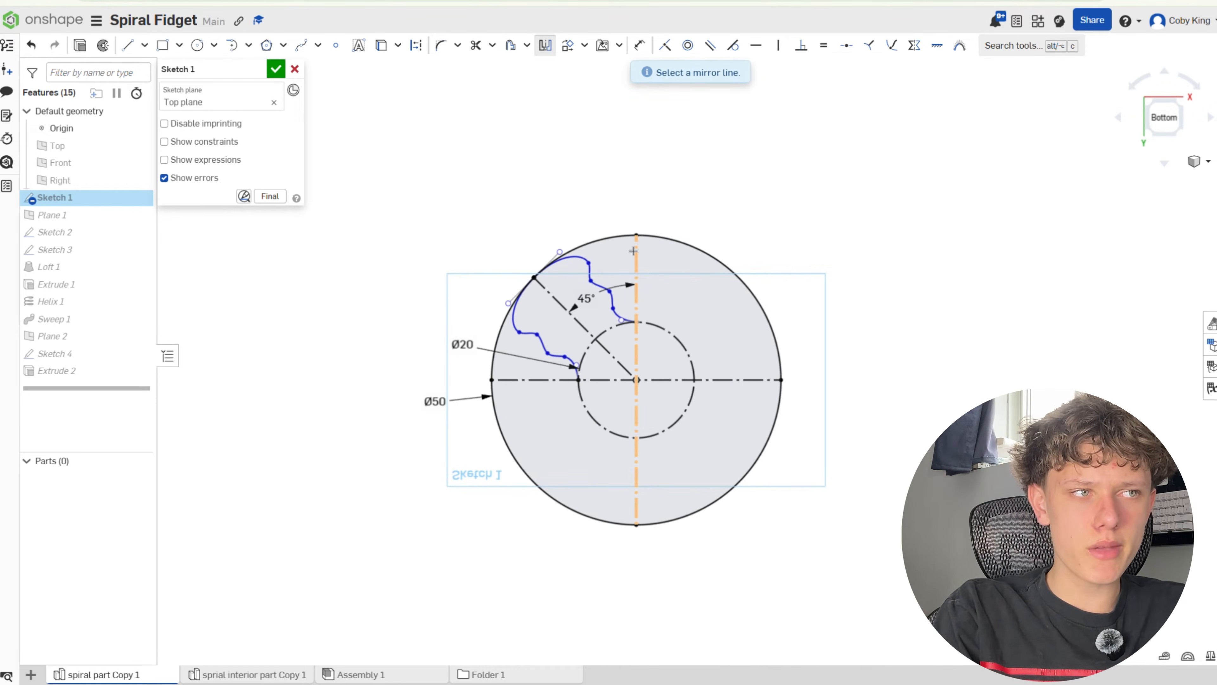
left_click(638, 275)
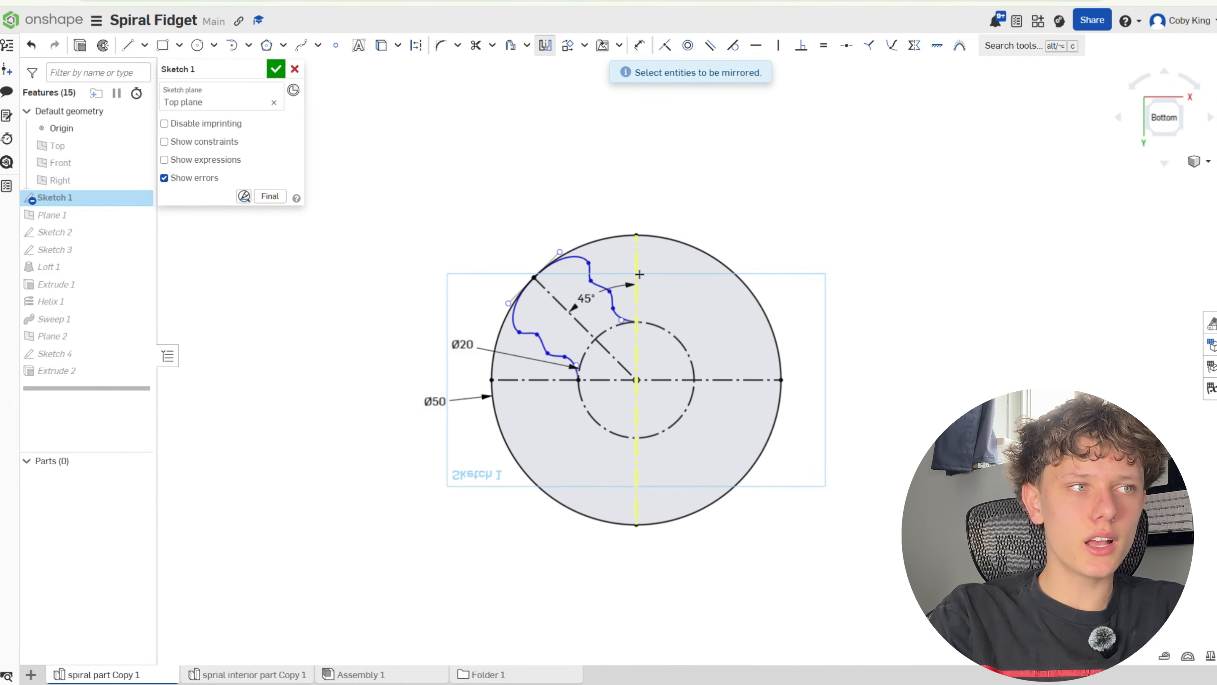
left_click(597, 273)
left_click(545, 340)
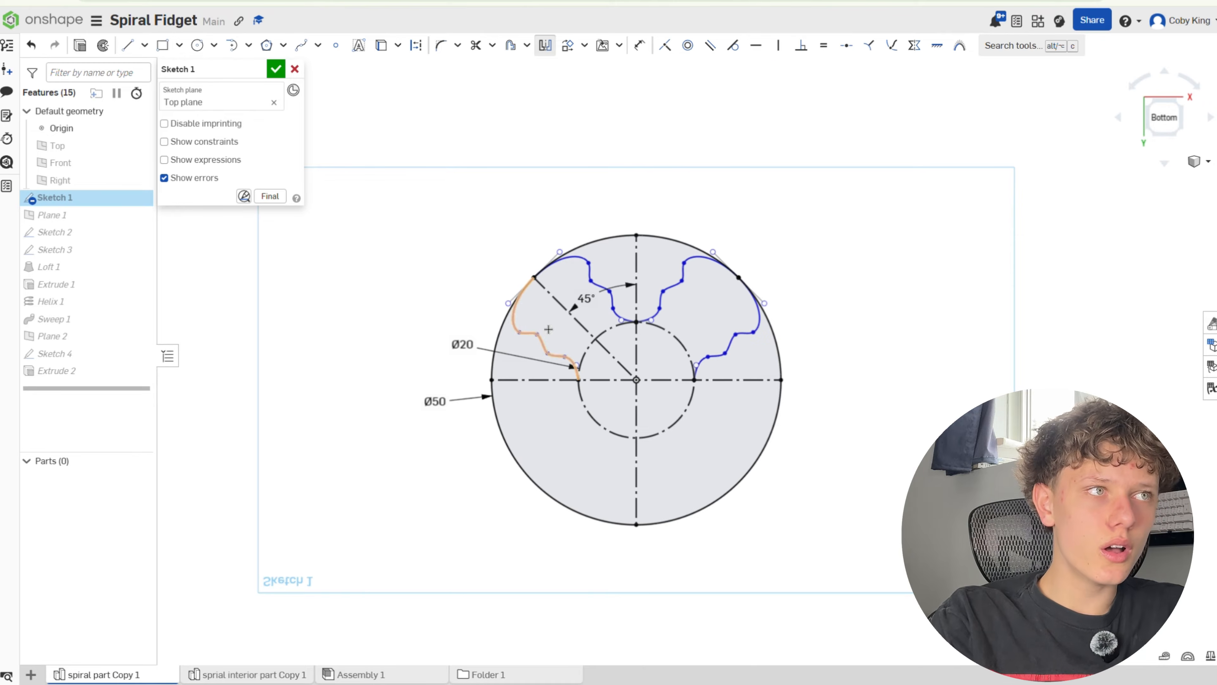
Mirror all four wavy splines about the horizontal construction line to complete the lower half of the pattern.
left_click(547, 45)
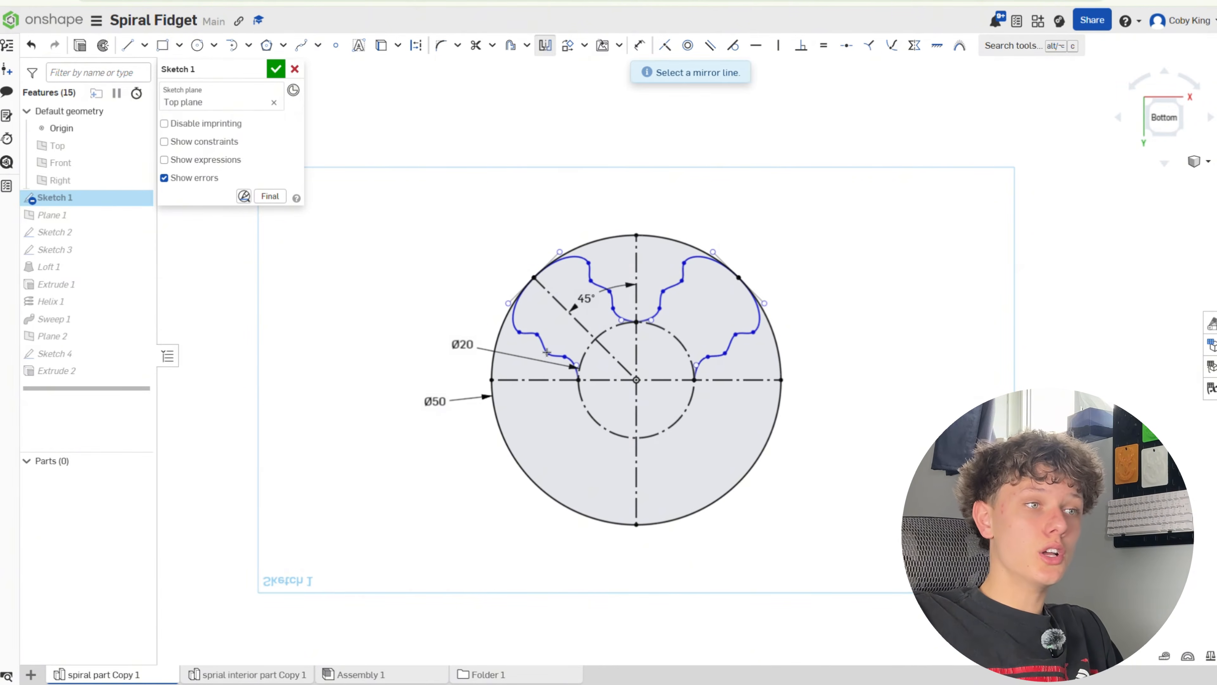
left_click(545, 381)
left_click(543, 345)
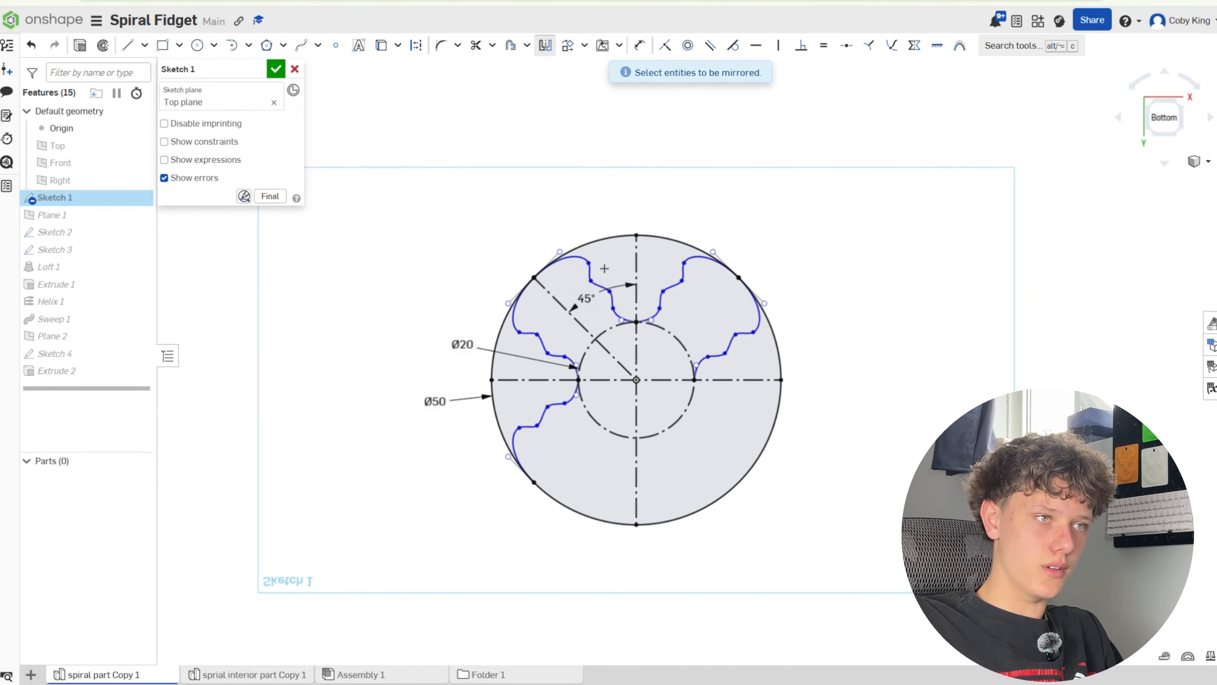
left_click(596, 278)
left_click(688, 291)
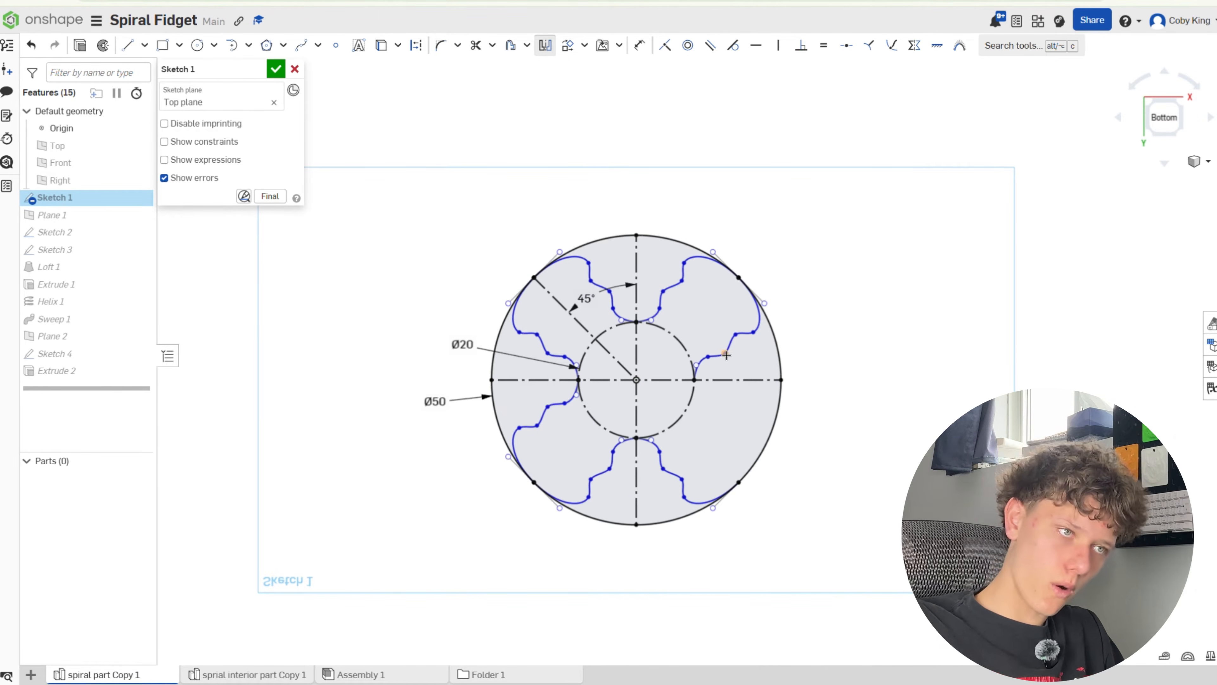
left_click(721, 356)
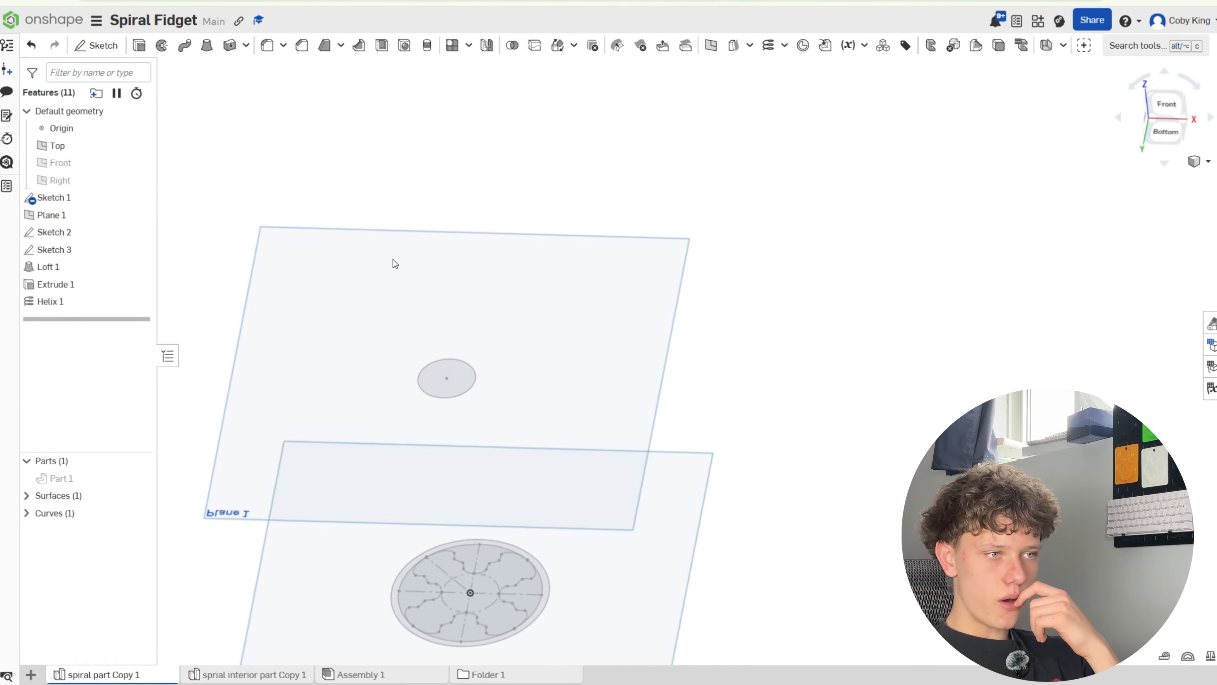
Hide Sketch 1 so its wavy pattern no longer overlays the base circle on the Top plane.
scroll(448, 588, "up", 5)
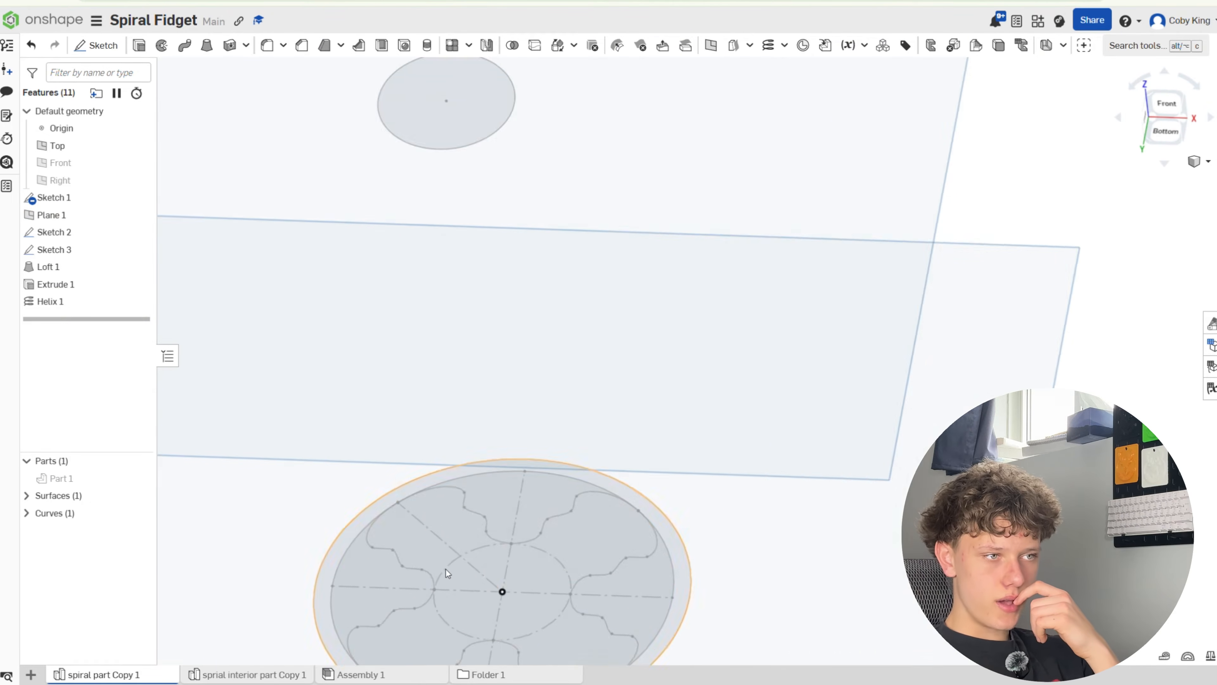
mouse_move(446, 508)
right_mouse_down()
mouse_move(445, 461)
mouse_move(445, 516)
right_mouse_up()
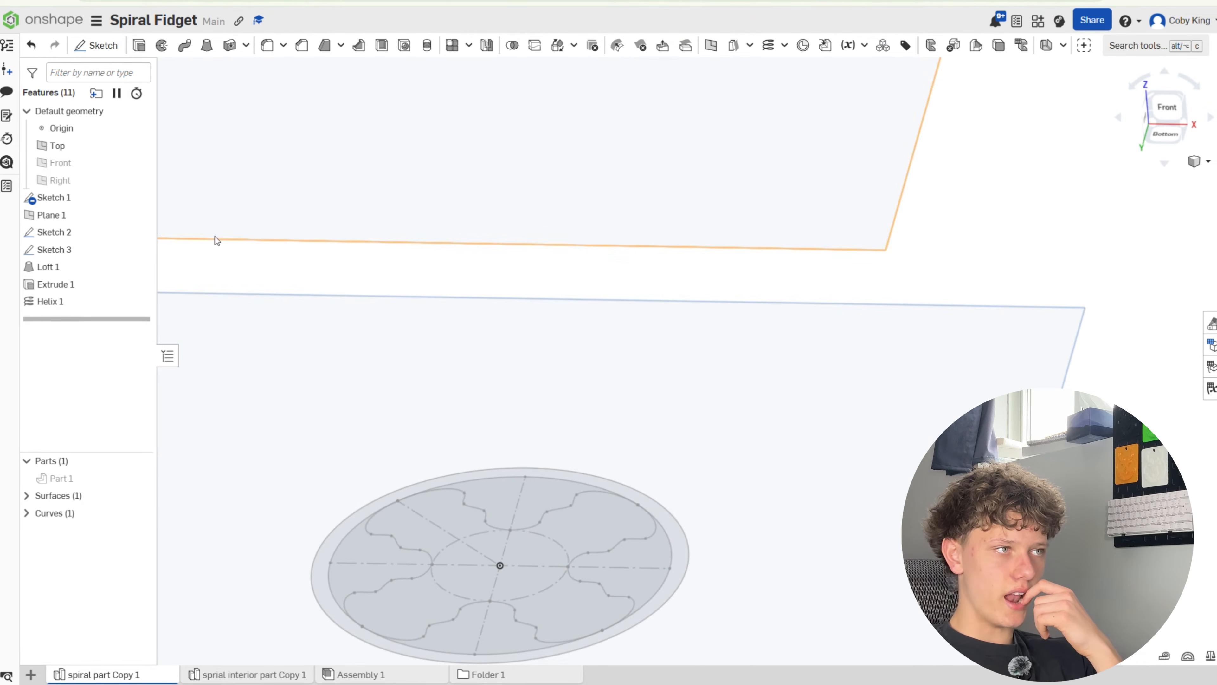
left_click(139, 198)
scroll(213, 245, "down", 3)
right_click_drag(276, 266, 305, 366)
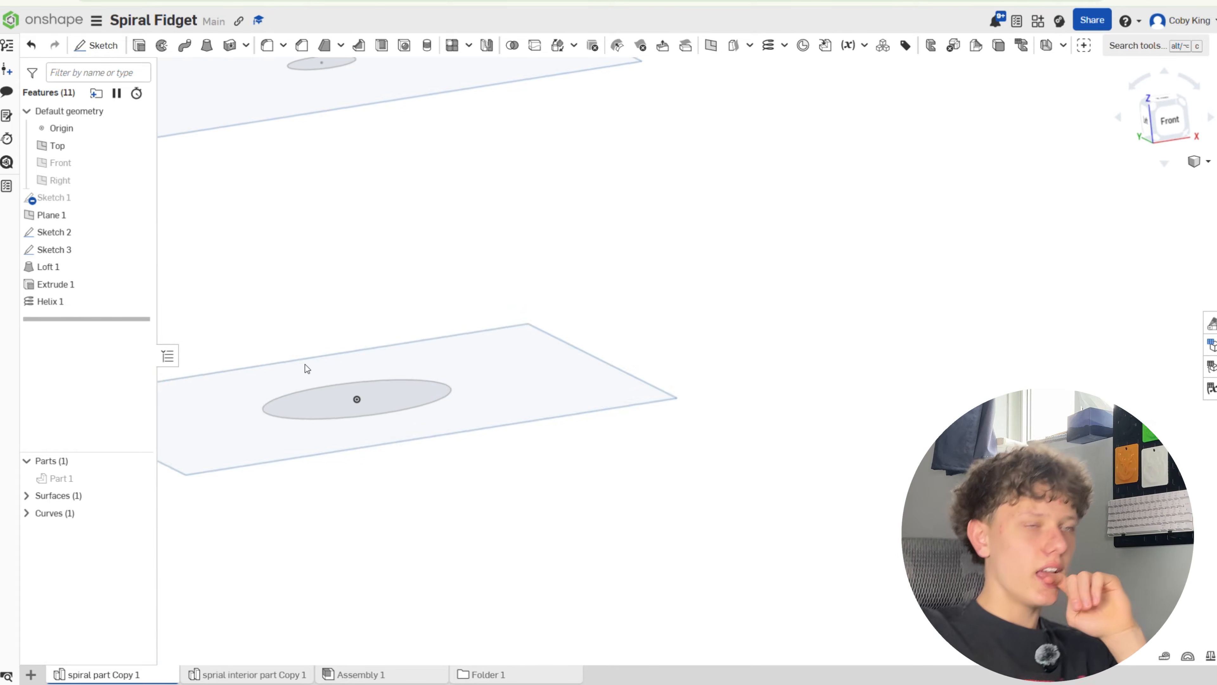
Set the diameter of the Sketch 2 circle on Plane 1 to 55 mm and accept the sketch.
scroll(305, 365, "down", 5)
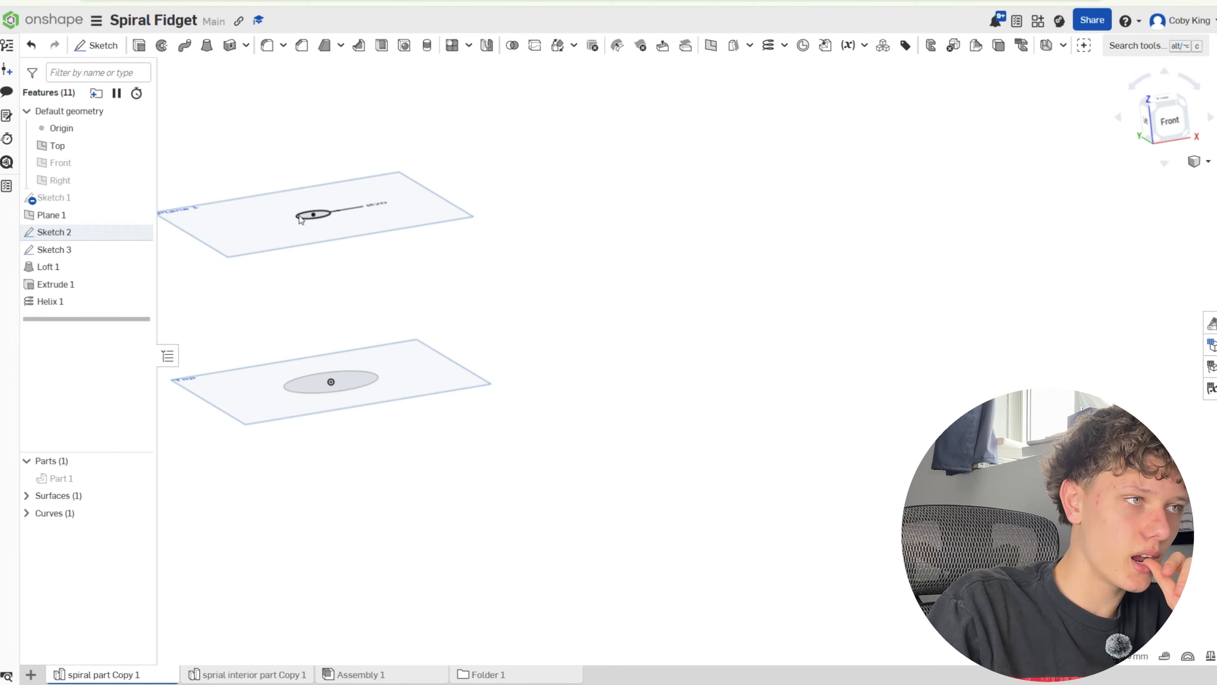
right_click_drag(465, 203, 360, 233)
double_click(382, 223)
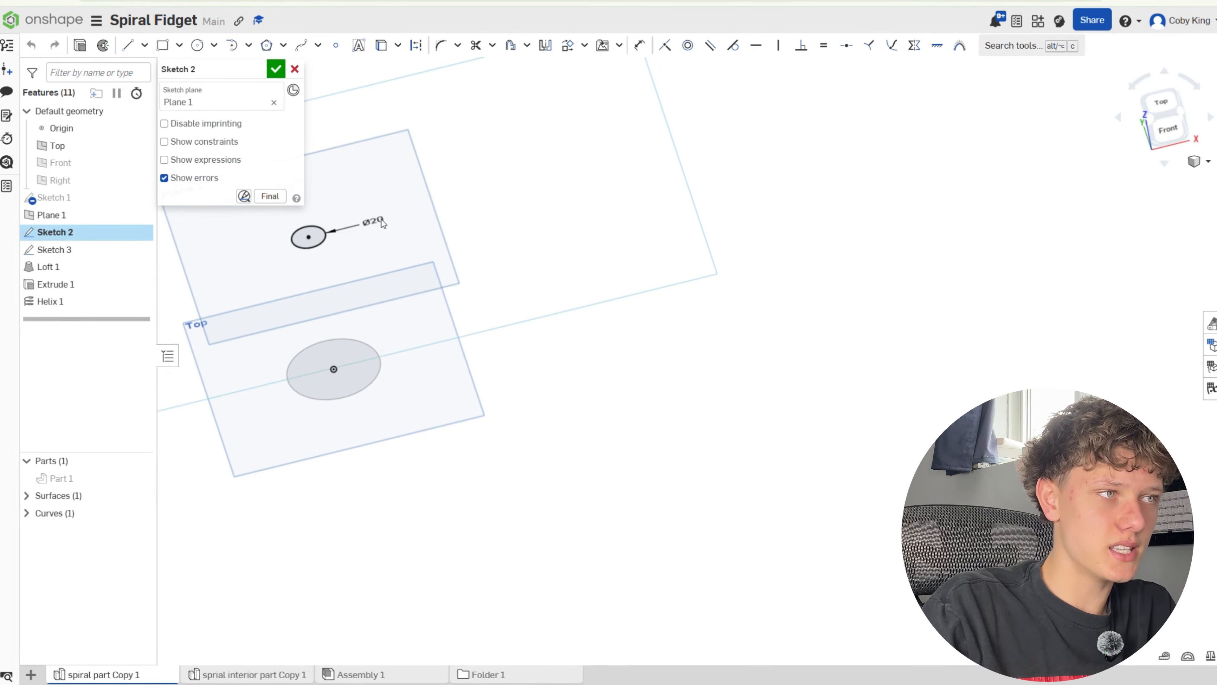
type("55")
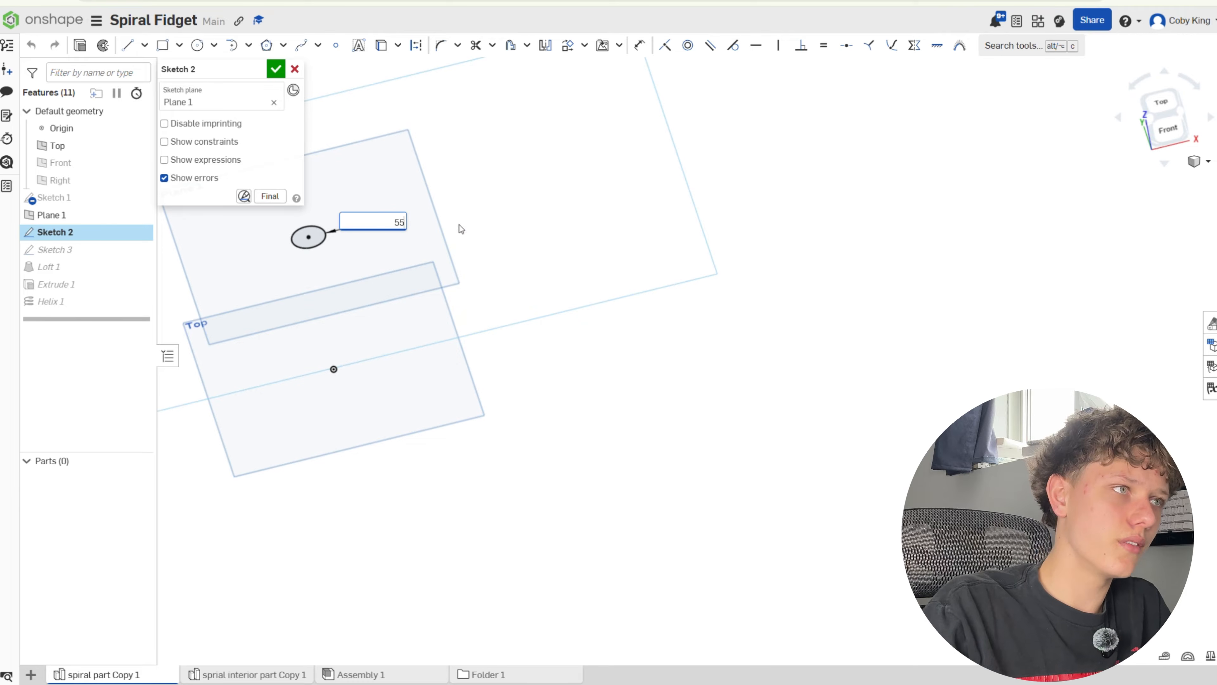
key("Return")
left_click(276, 68)
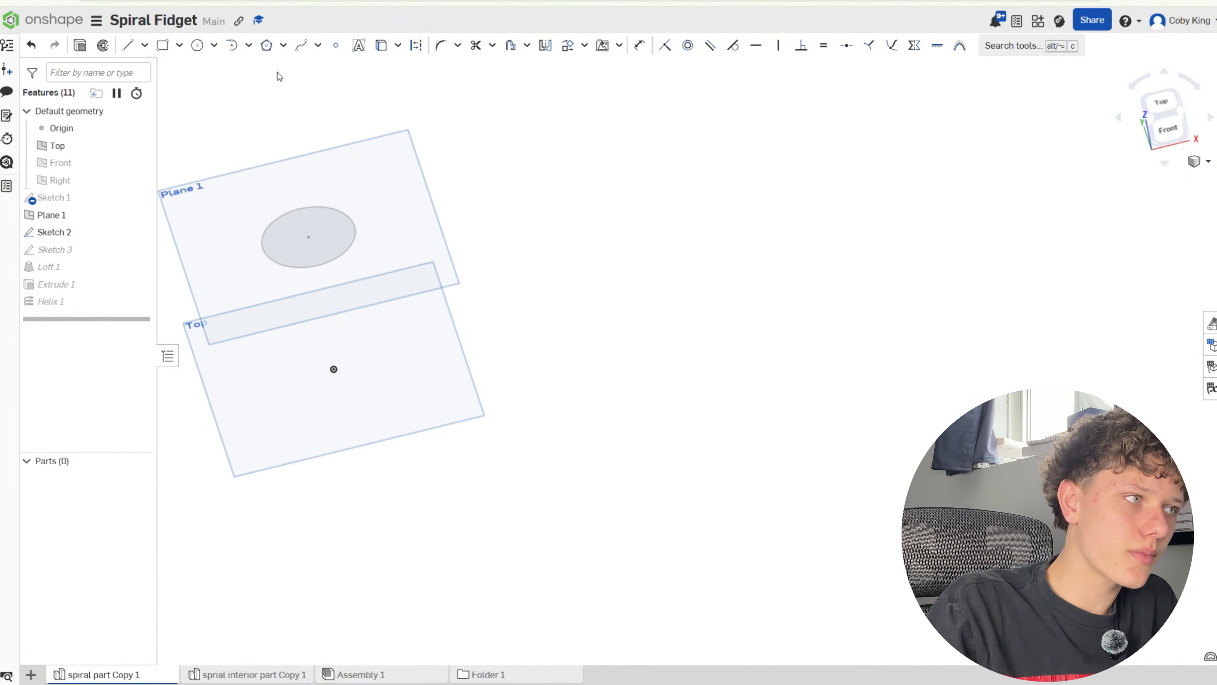
Edit Loft 1 by clearing its profiles and reselecting the Sketch 3 circle and the Sketch 2 circle.
right_click_drag(397, 268, 422, 177)
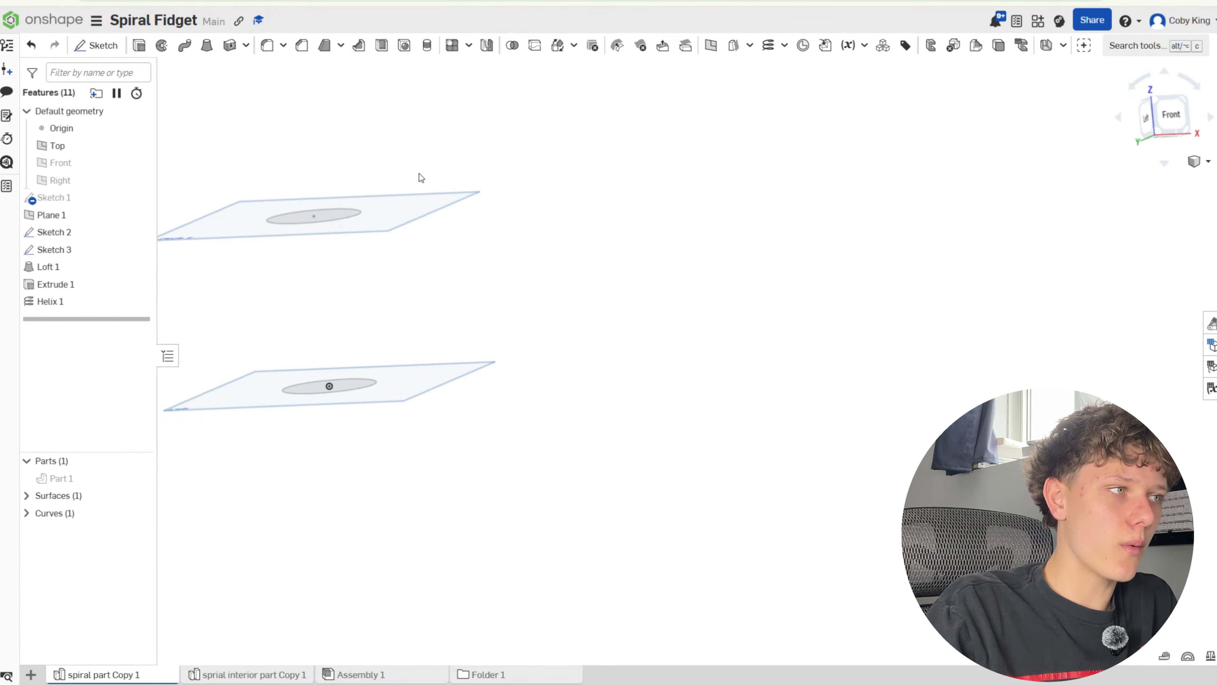
double_click(87, 270)
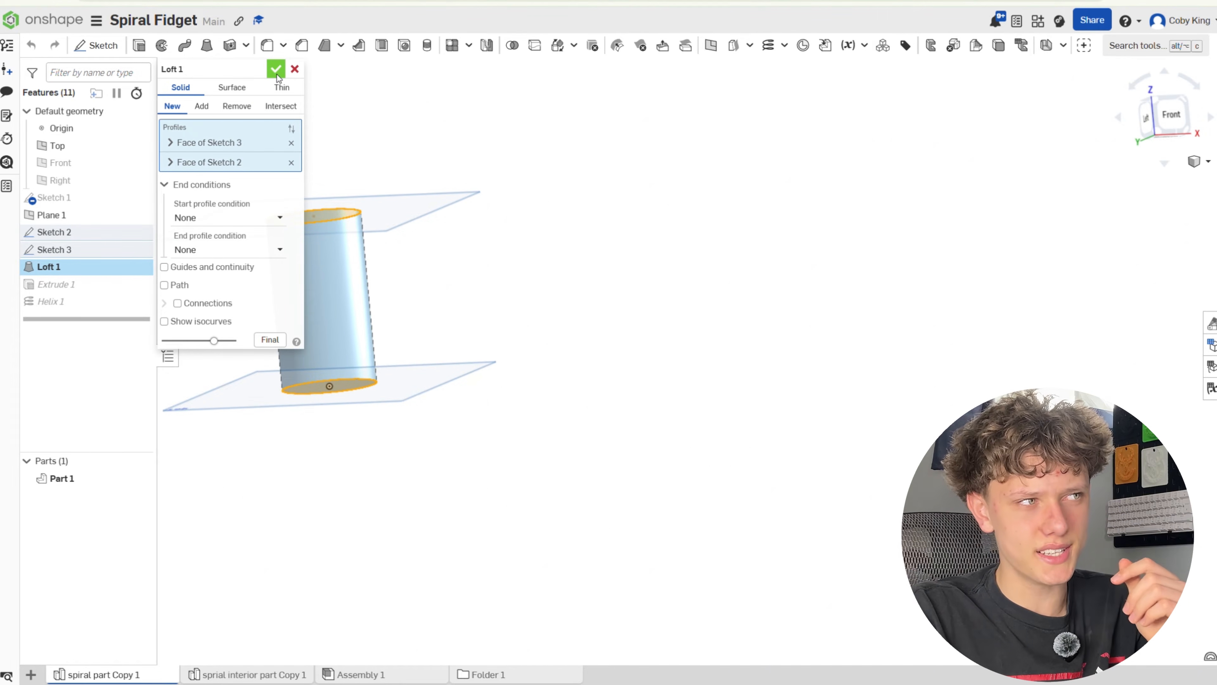
left_click(291, 142)
left_click(291, 142)
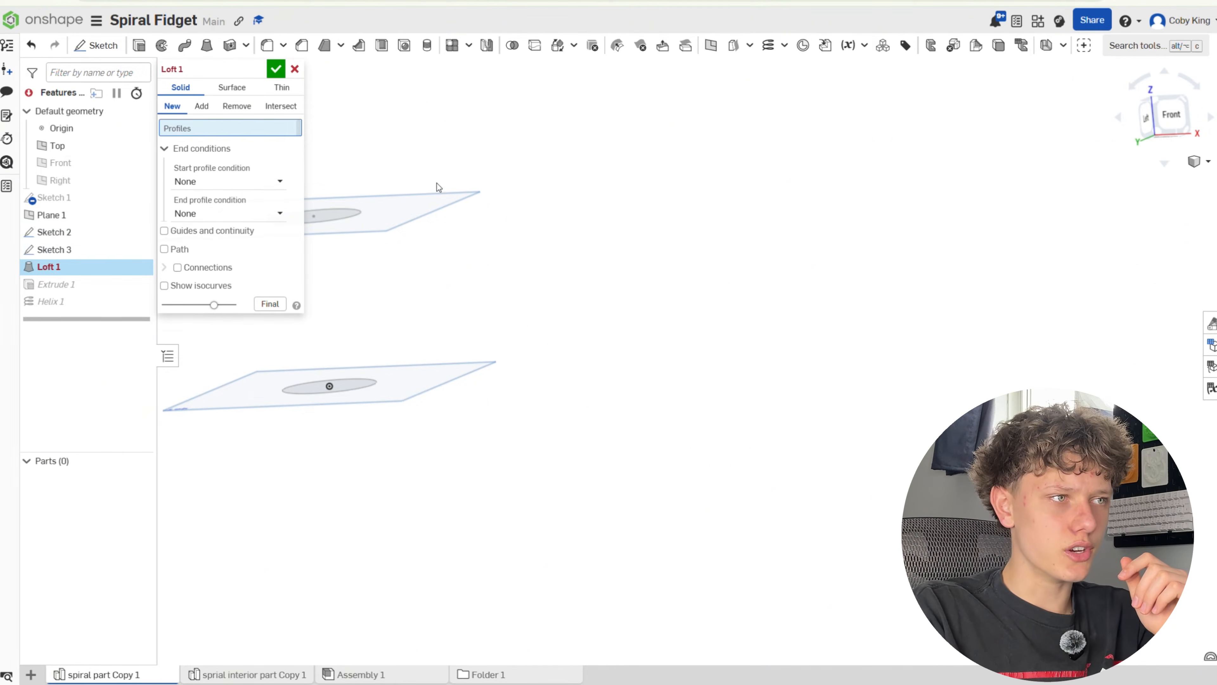
right_click_drag(436, 184, 466, 297)
left_click(390, 270)
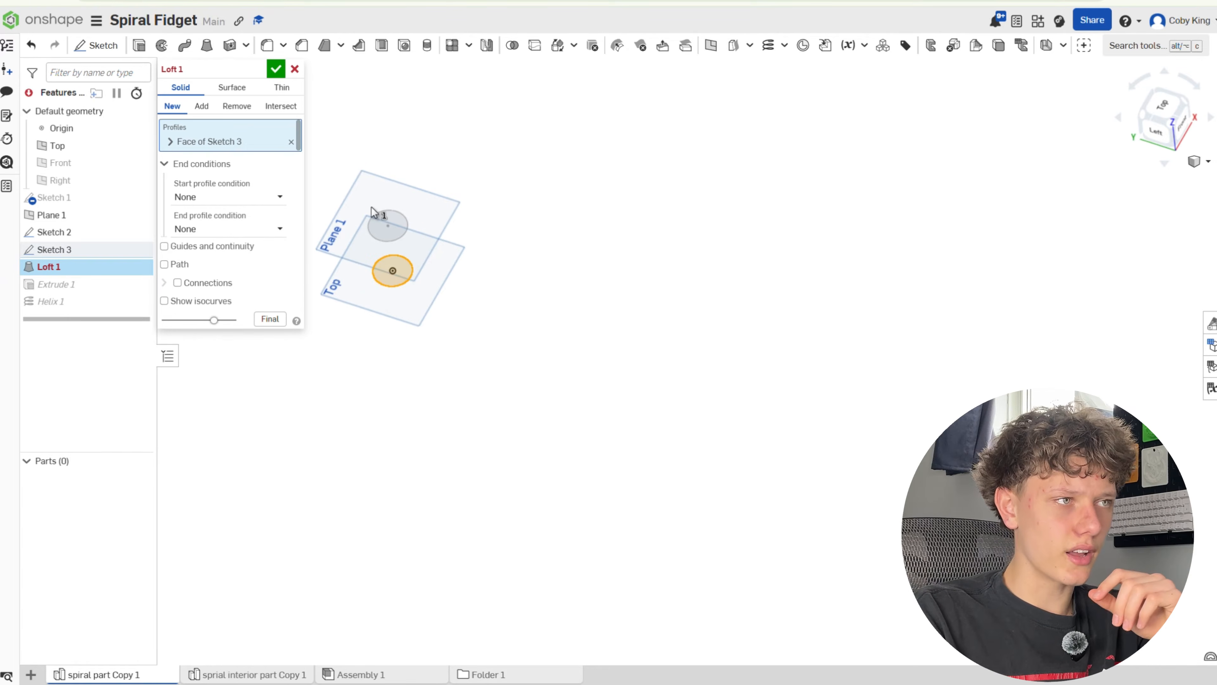
left_click(378, 218)
left_click(276, 72)
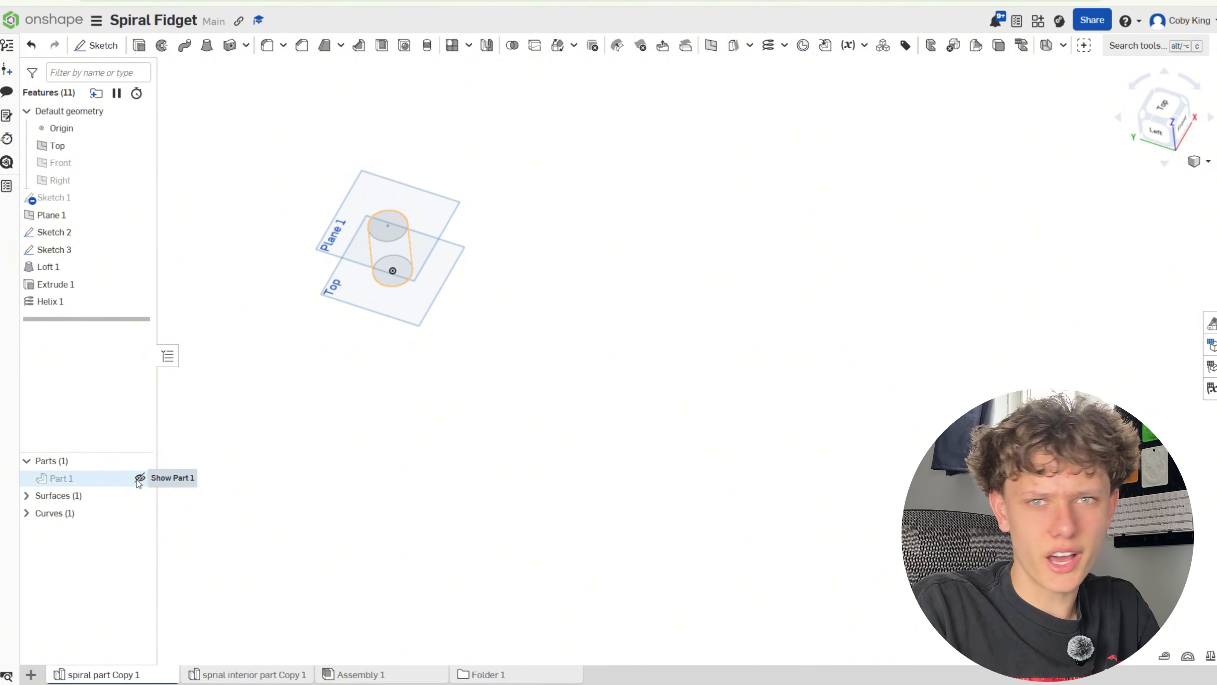
Show Part 1 and define Helix 1 on the loft's outer face with 1 clockwise revolution.
left_click(140, 478)
right_click_drag(407, 355, 369, 313)
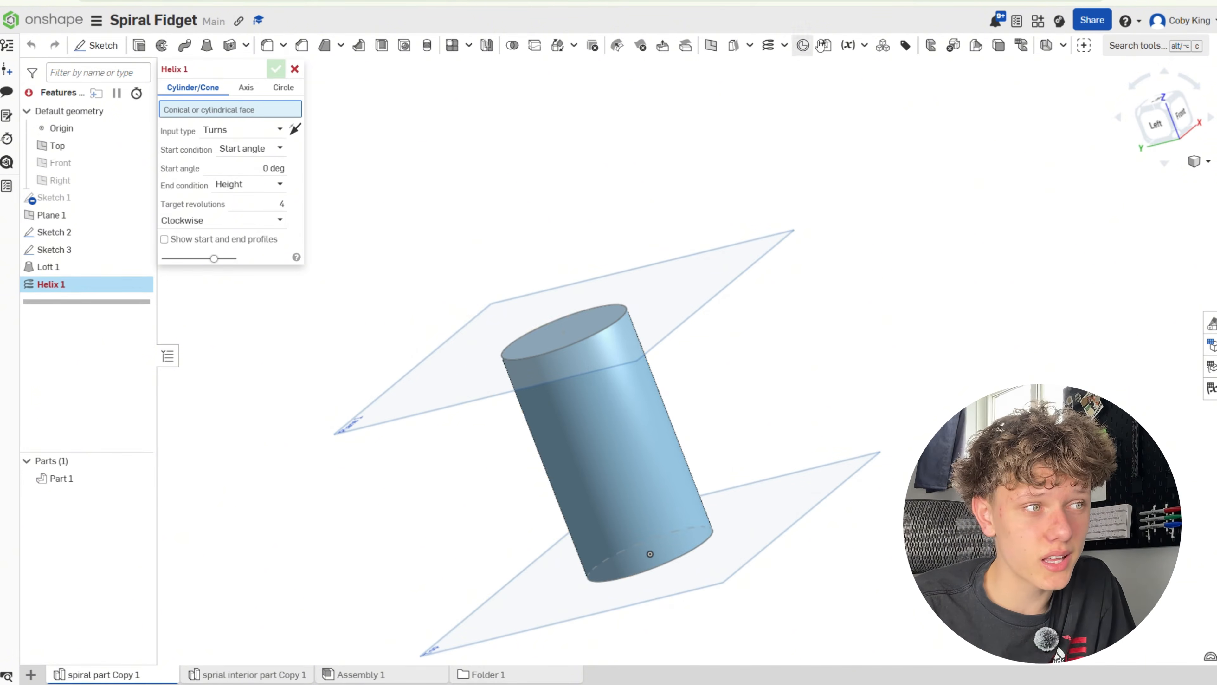
left_click(599, 443)
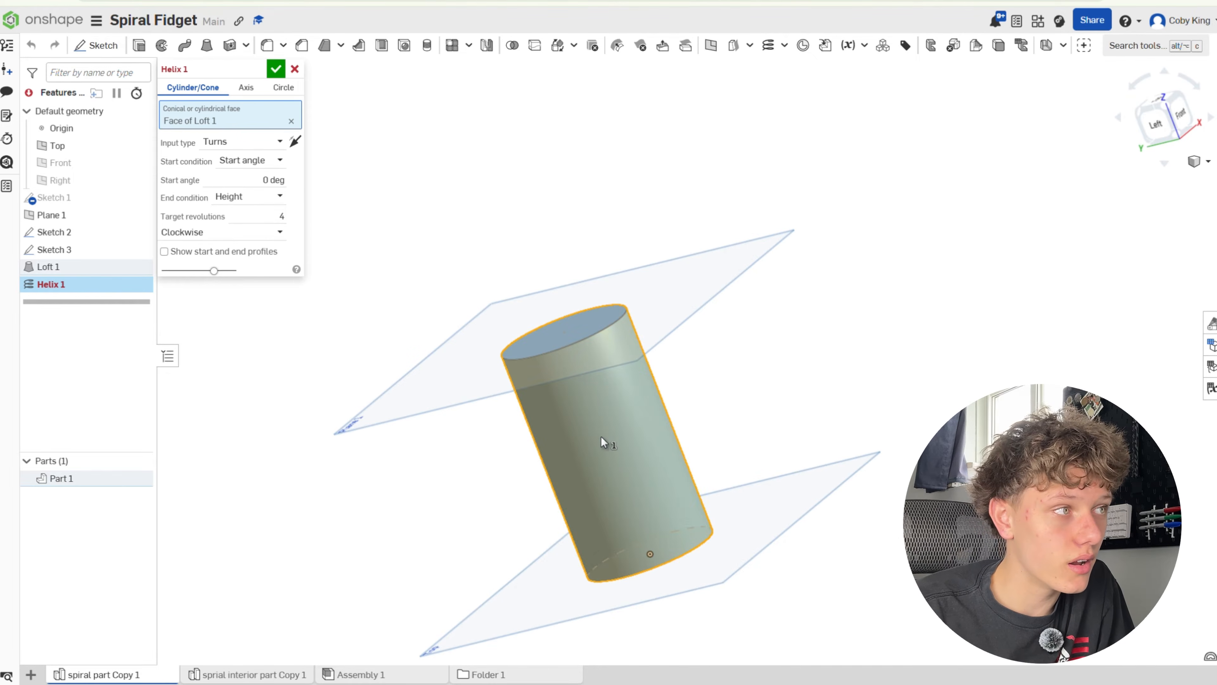
left_click(287, 222)
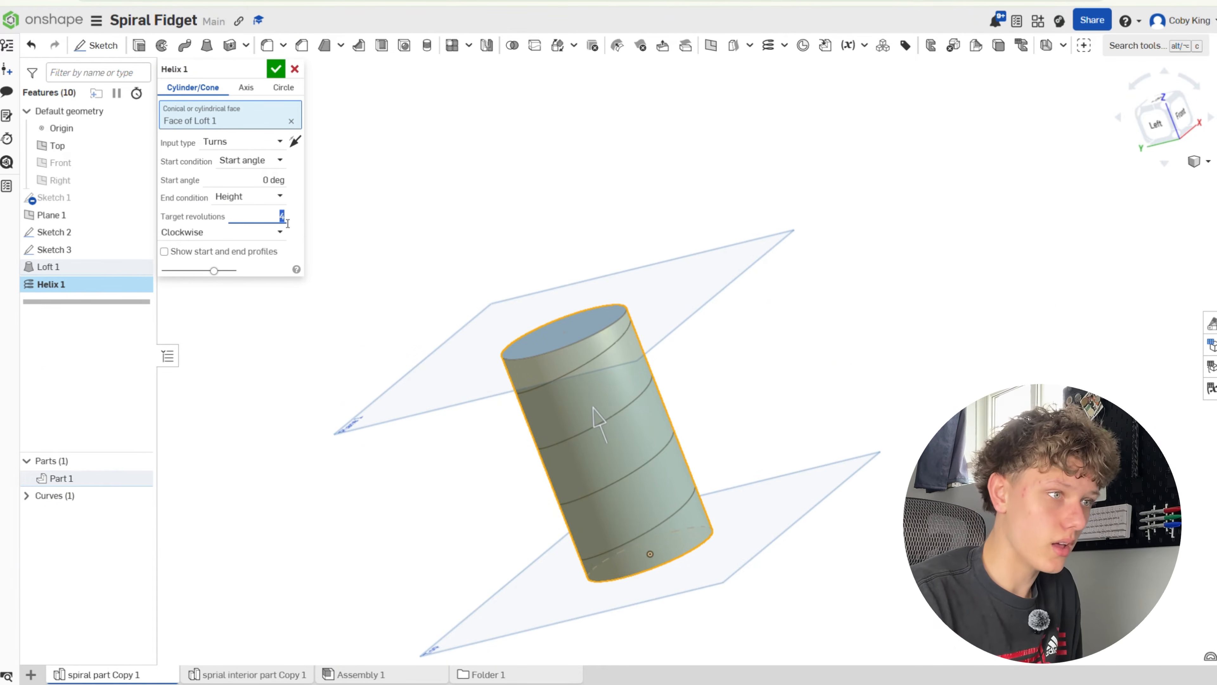
key("Return")
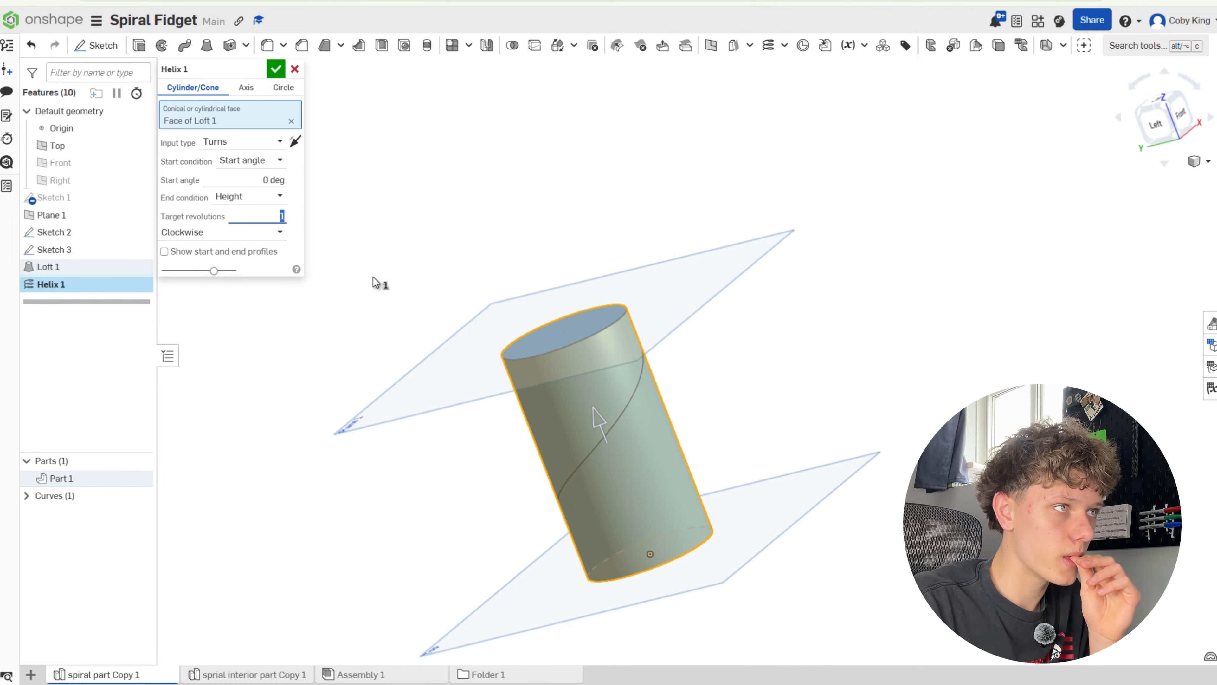
left_click(284, 70)
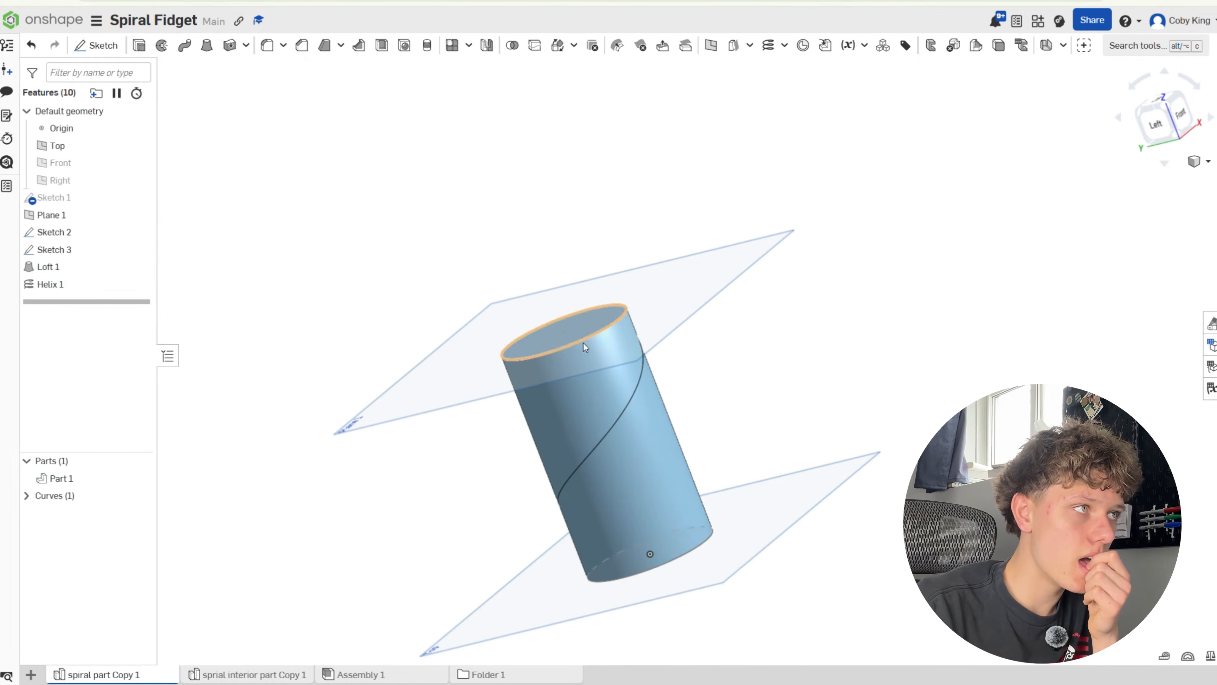
Show Sketch 1 so its wavy profile is available on the underside of the cylinder.
right_click_drag(538, 269, 579, 224)
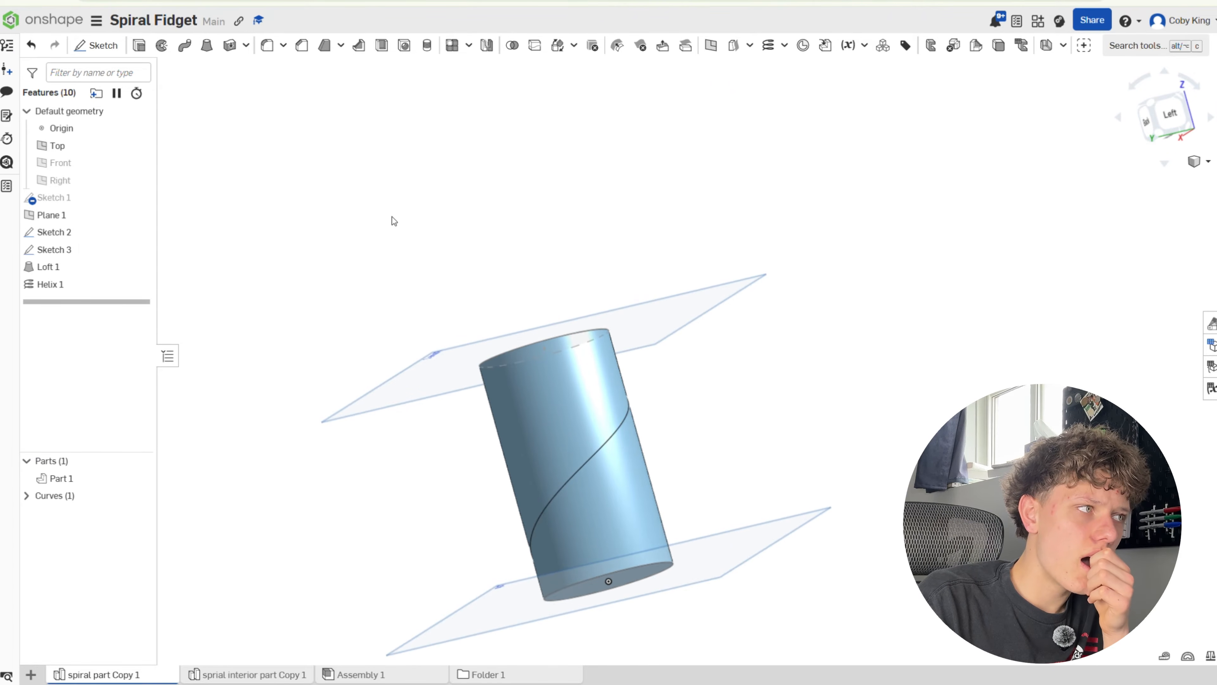
left_click(147, 198)
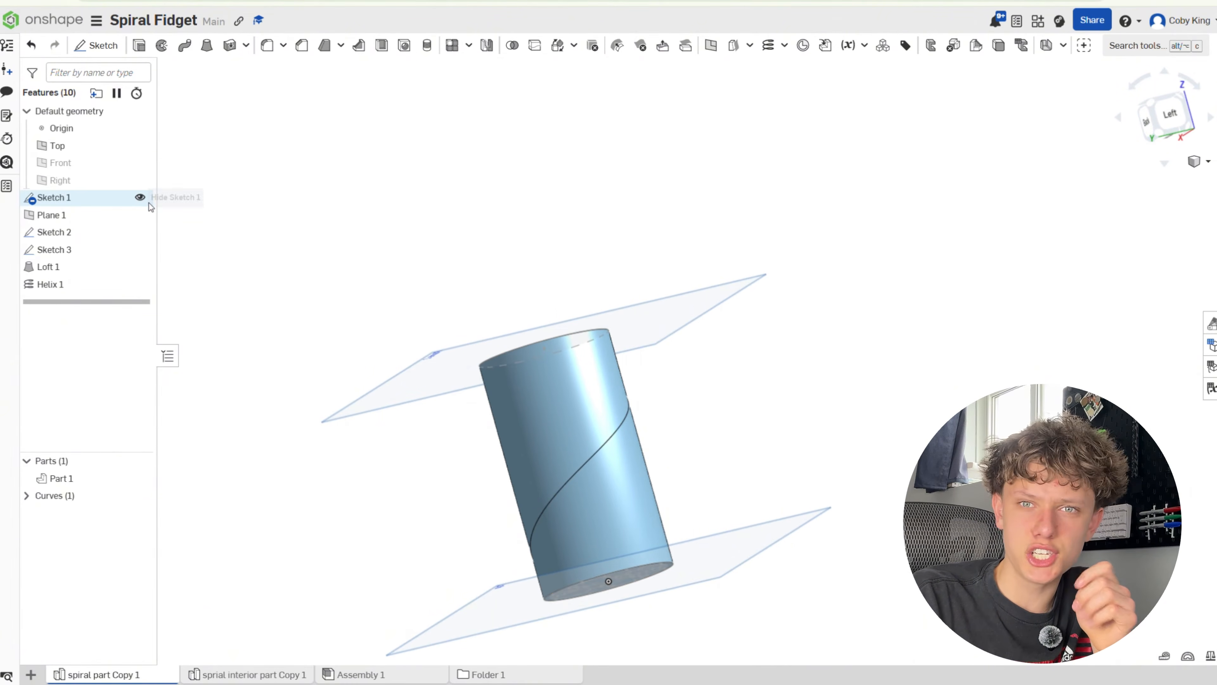
right_click_drag(551, 307, 509, 234)
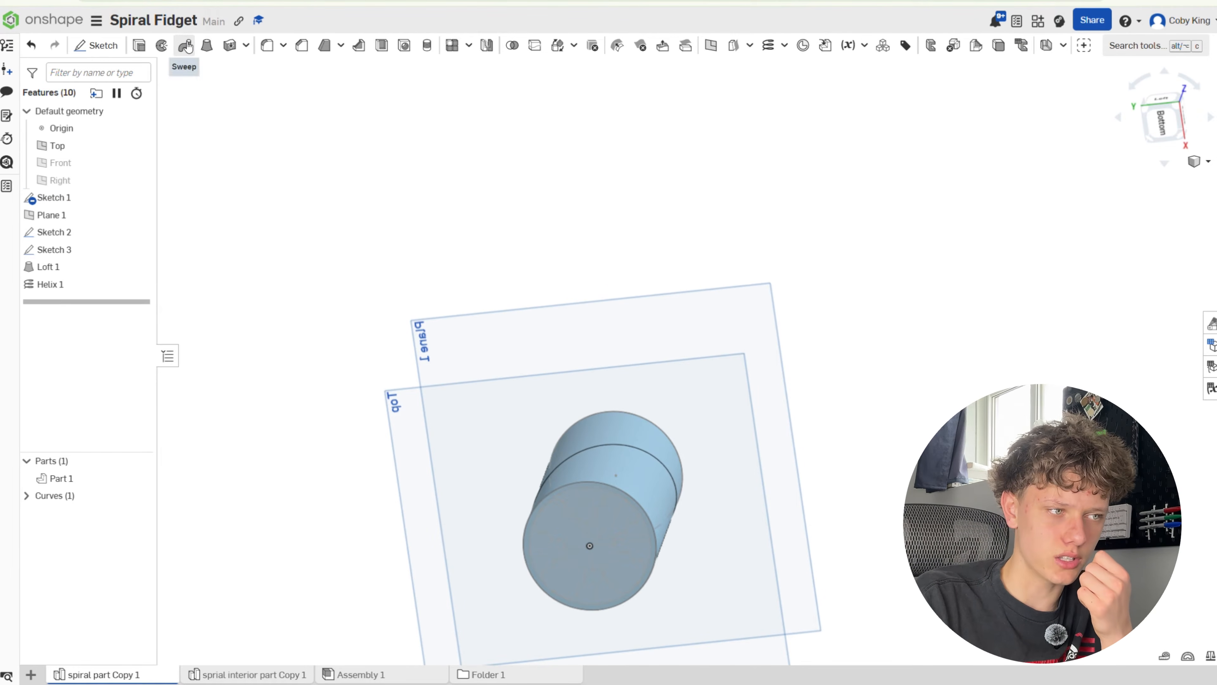
Start a Sweep and hide the Top plane, Plane 1, Sketch 2 and Sketch 3 to expose the wavy profile.
left_click(184, 45)
scroll(383, 381, "up", 10)
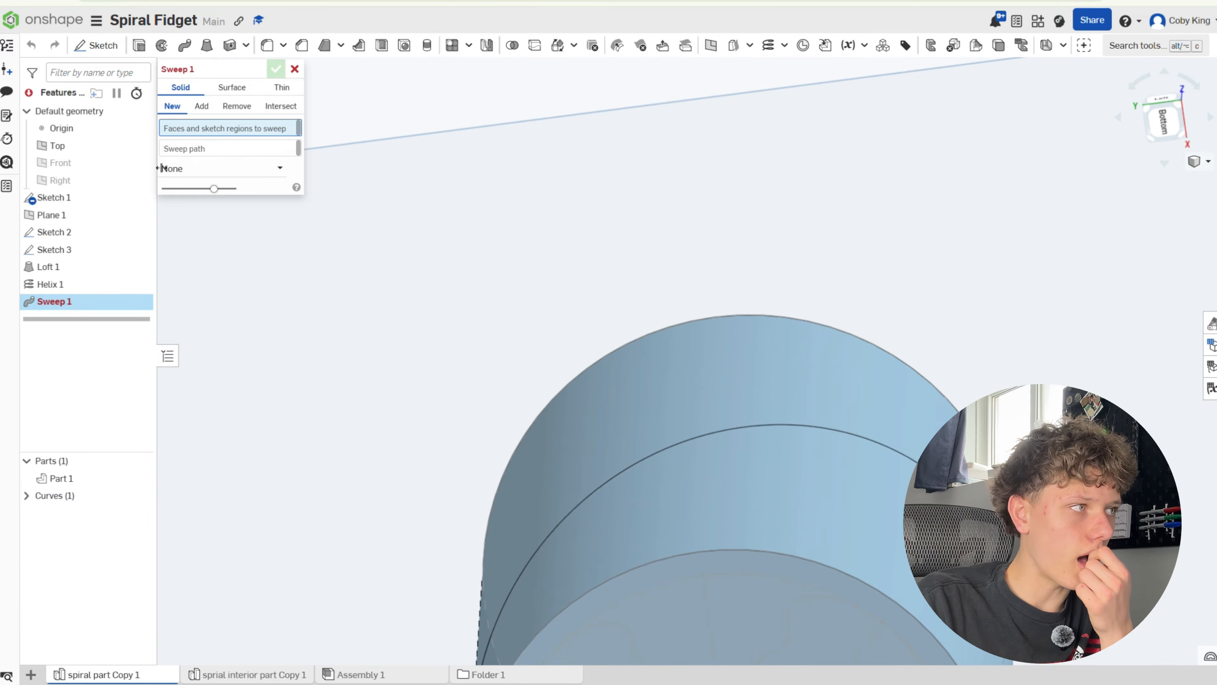
left_click(144, 146)
left_click(140, 215)
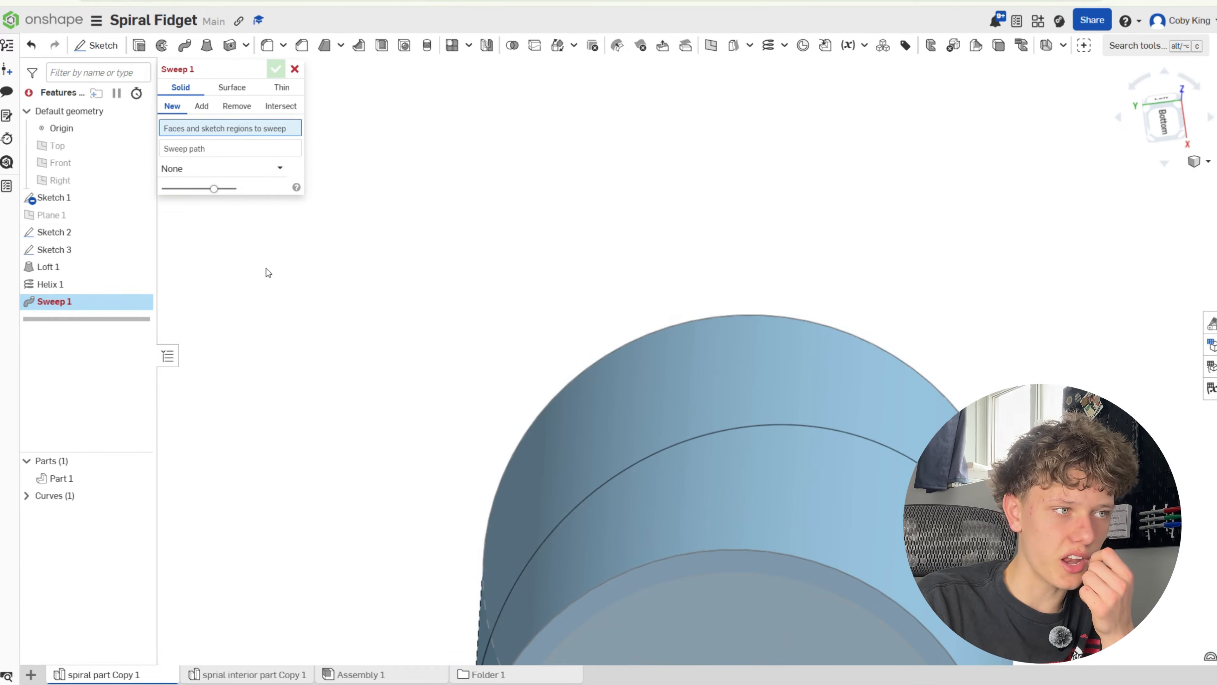
scroll(604, 458, "down", 5)
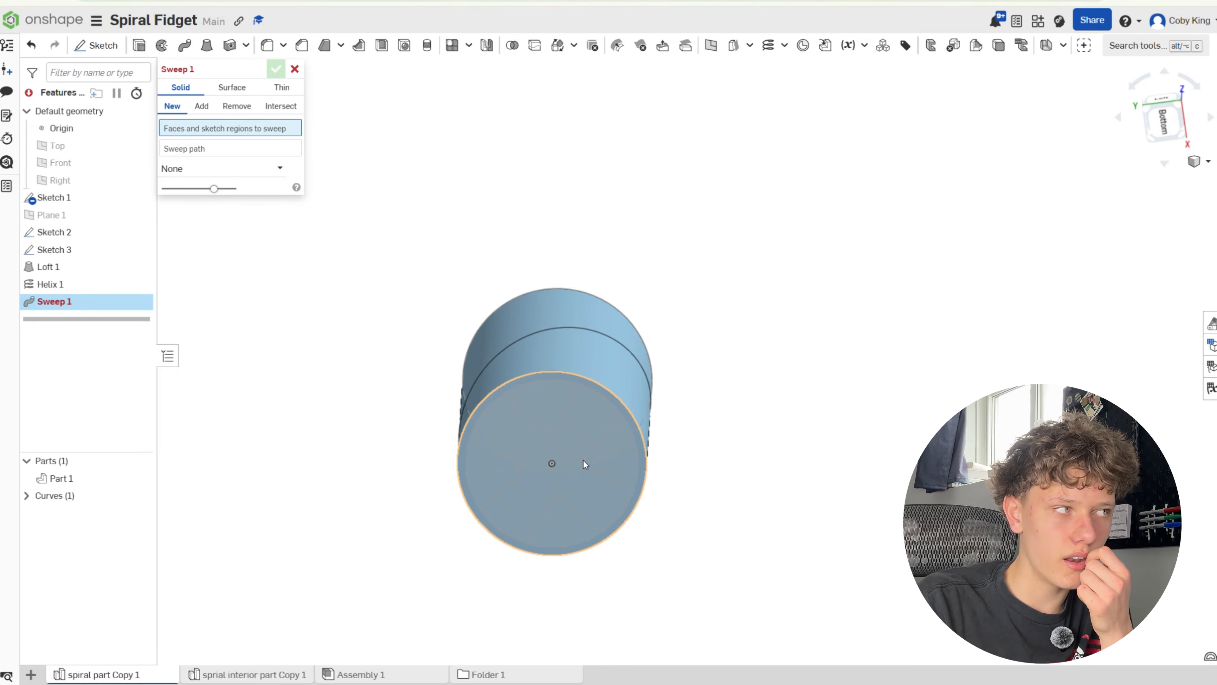
left_click(140, 233)
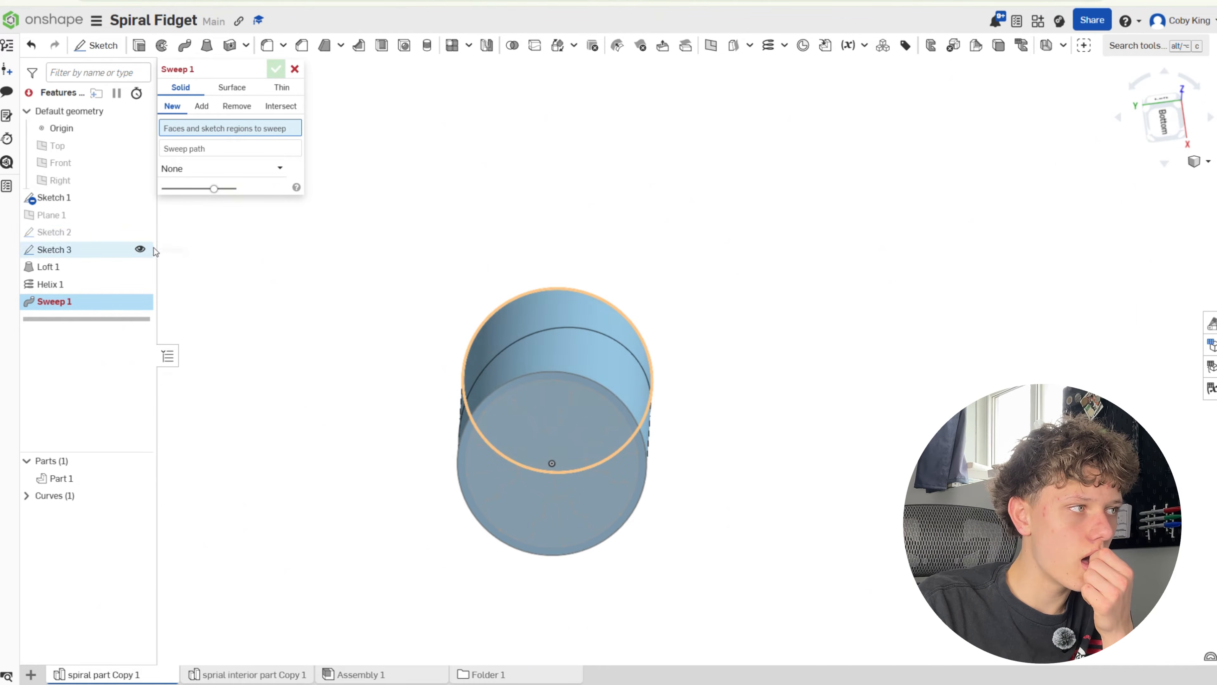
left_click(140, 249)
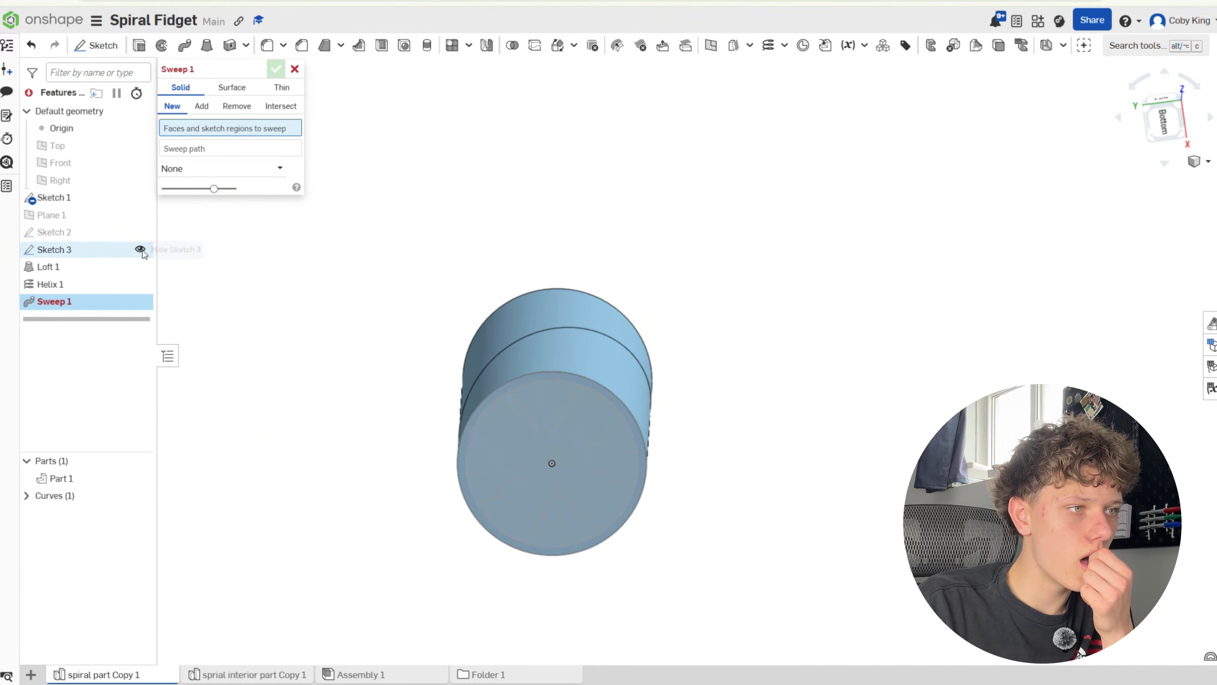
Sweep the wavy Sketch 1 region along the helix curve as a Remove cut through Part 1.
left_click(537, 488)
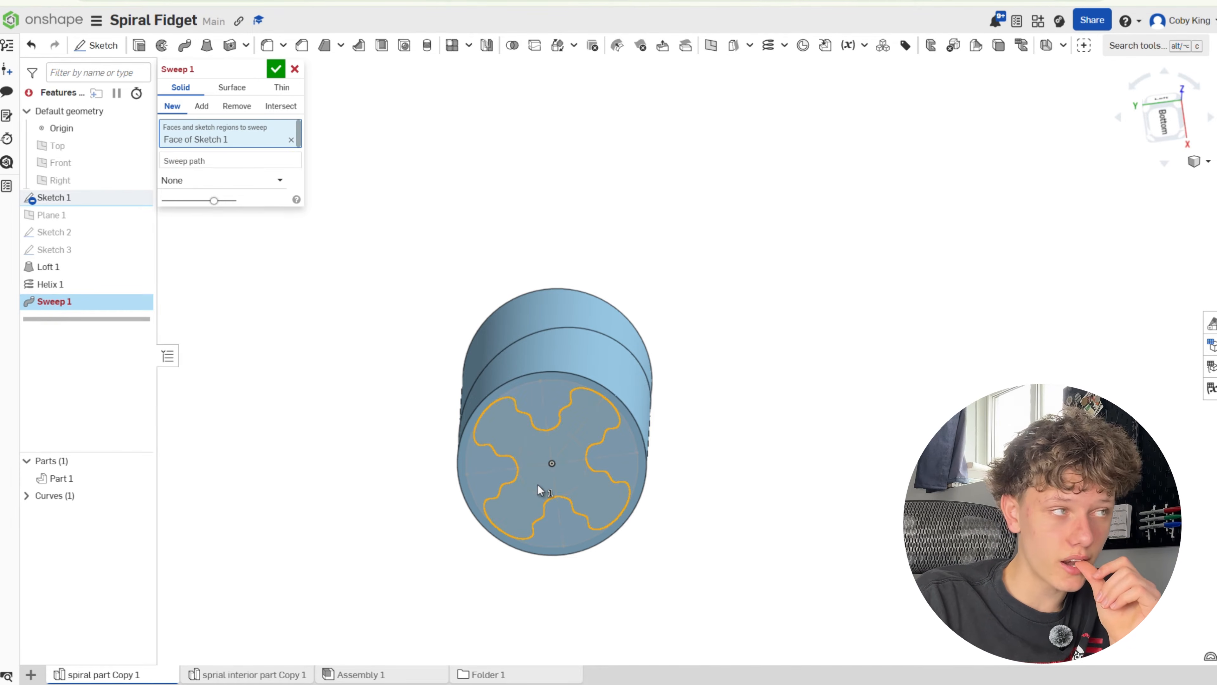
left_click(235, 160)
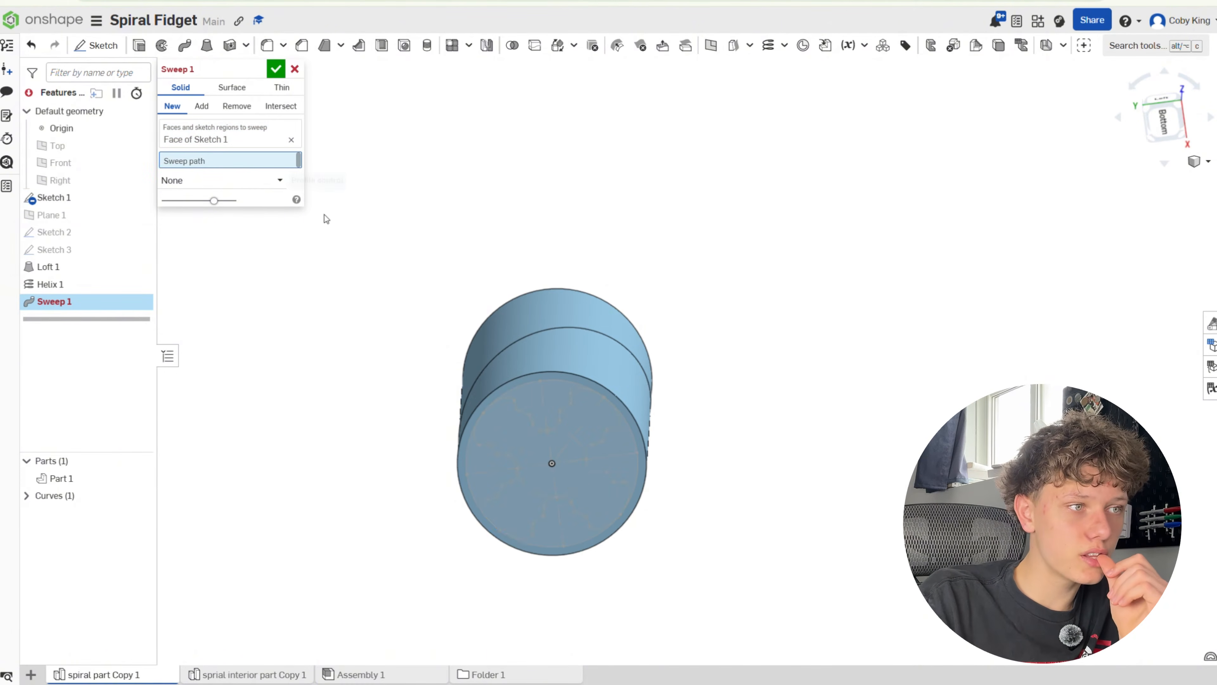
left_click(492, 359)
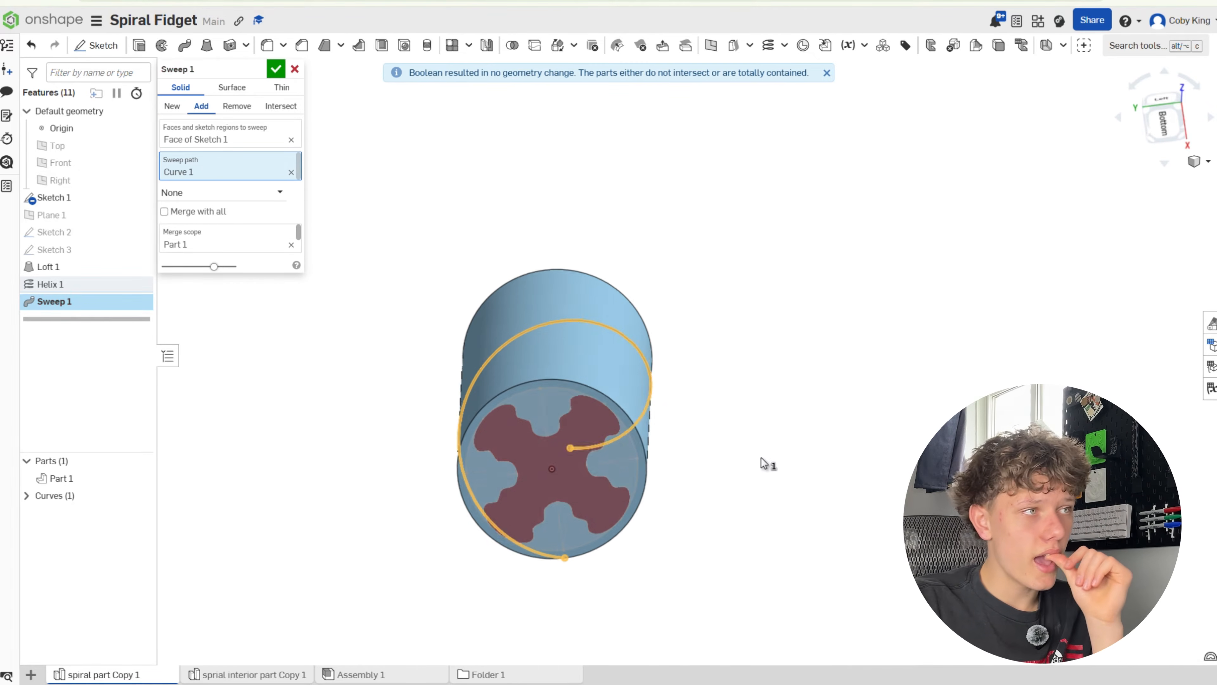
right_click_drag(767, 463, 823, 555)
left_click(237, 106)
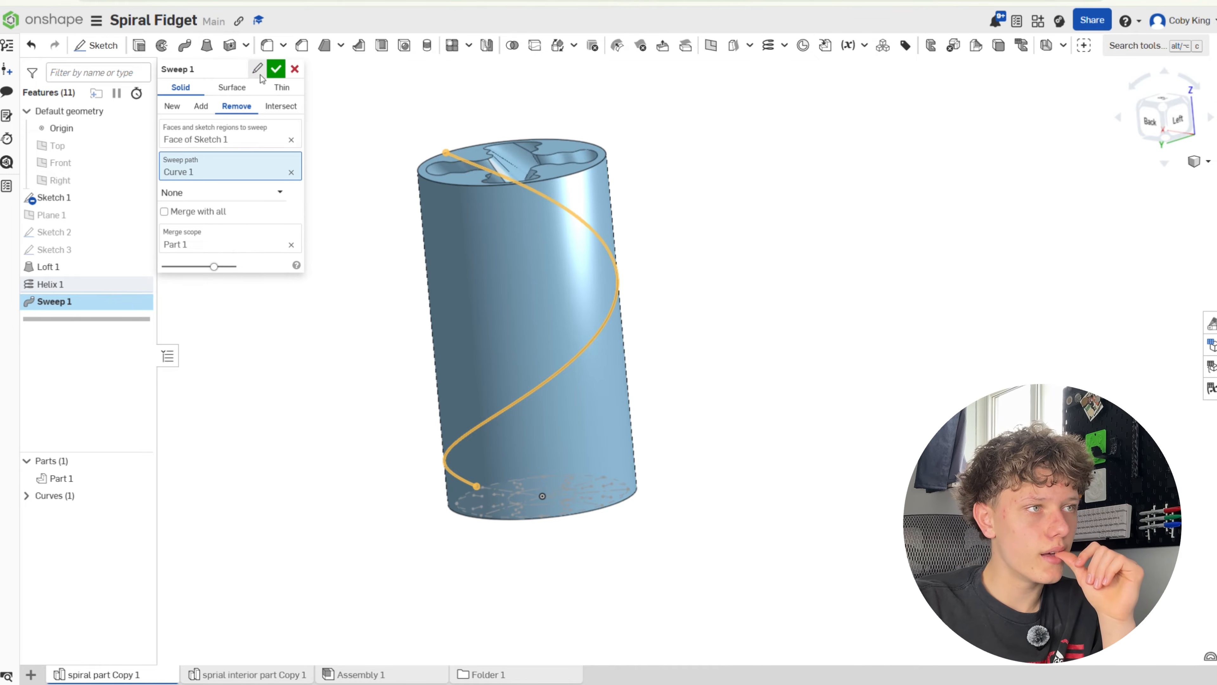
left_click(278, 70)
Hide Sketch 1 and the helix curve, and inspect the twisted cut at the cylinder's upper end.
right_click_drag(561, 139, 573, 172)
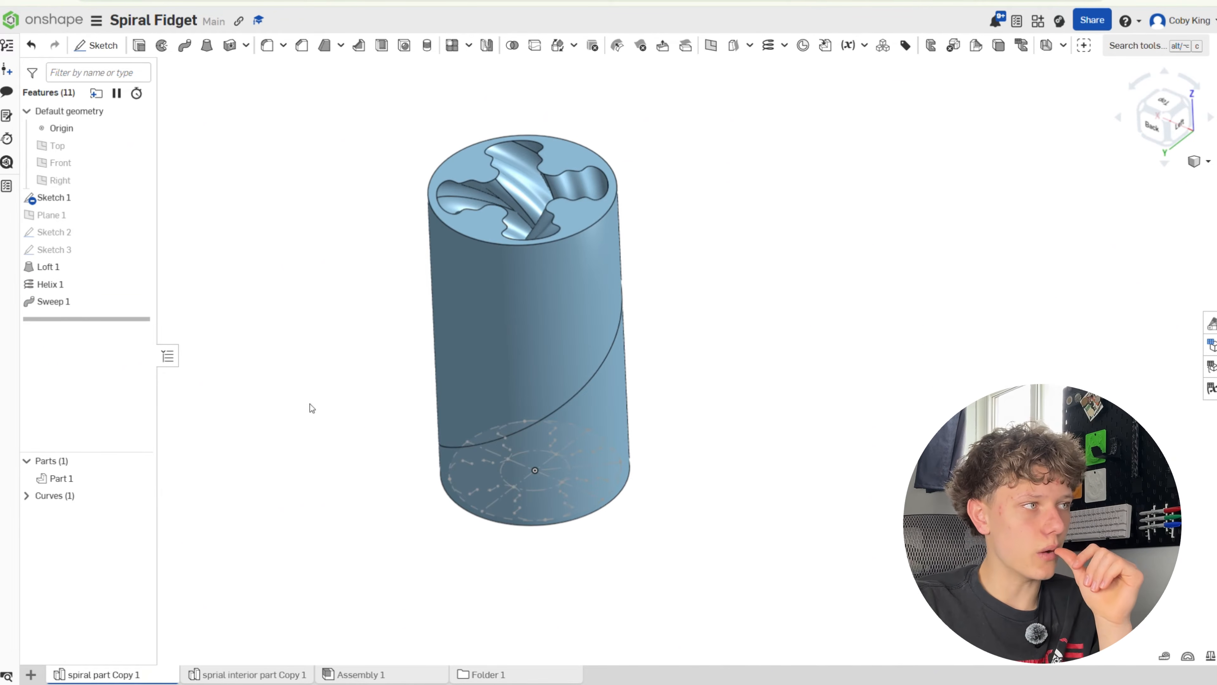
left_click(144, 198)
left_click(140, 498)
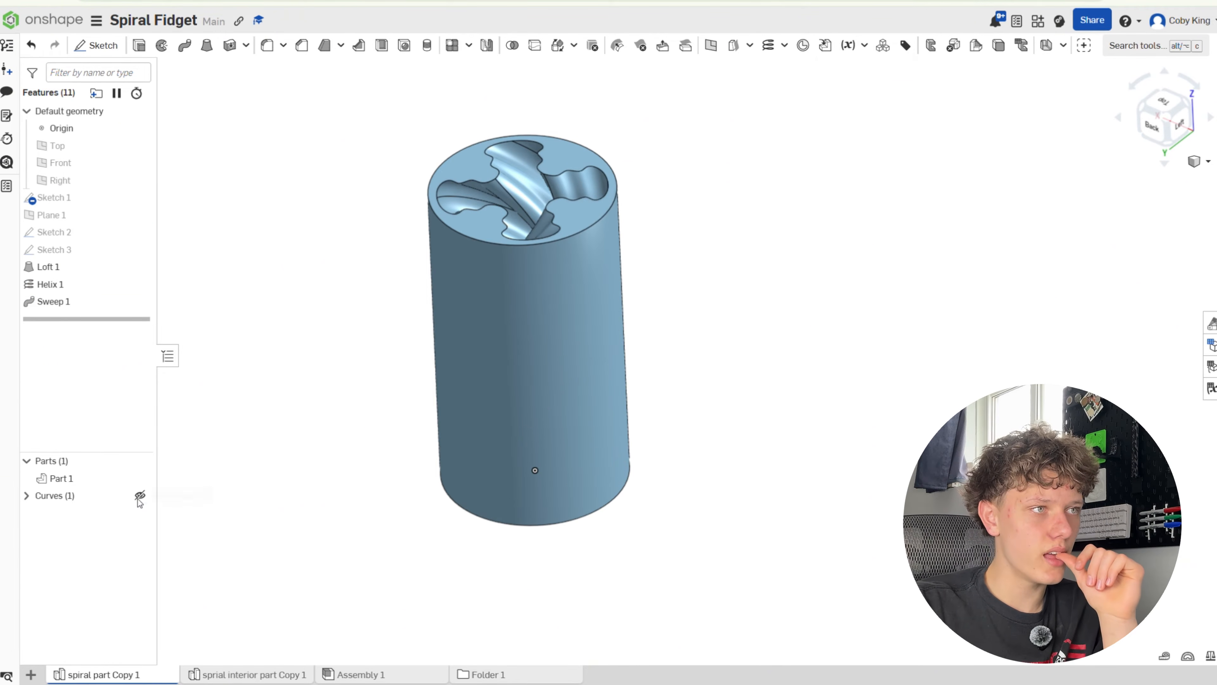
right_click_drag(419, 467, 446, 437)
scroll(710, 326, "down", 4)
scroll(638, 259, "up", 6)
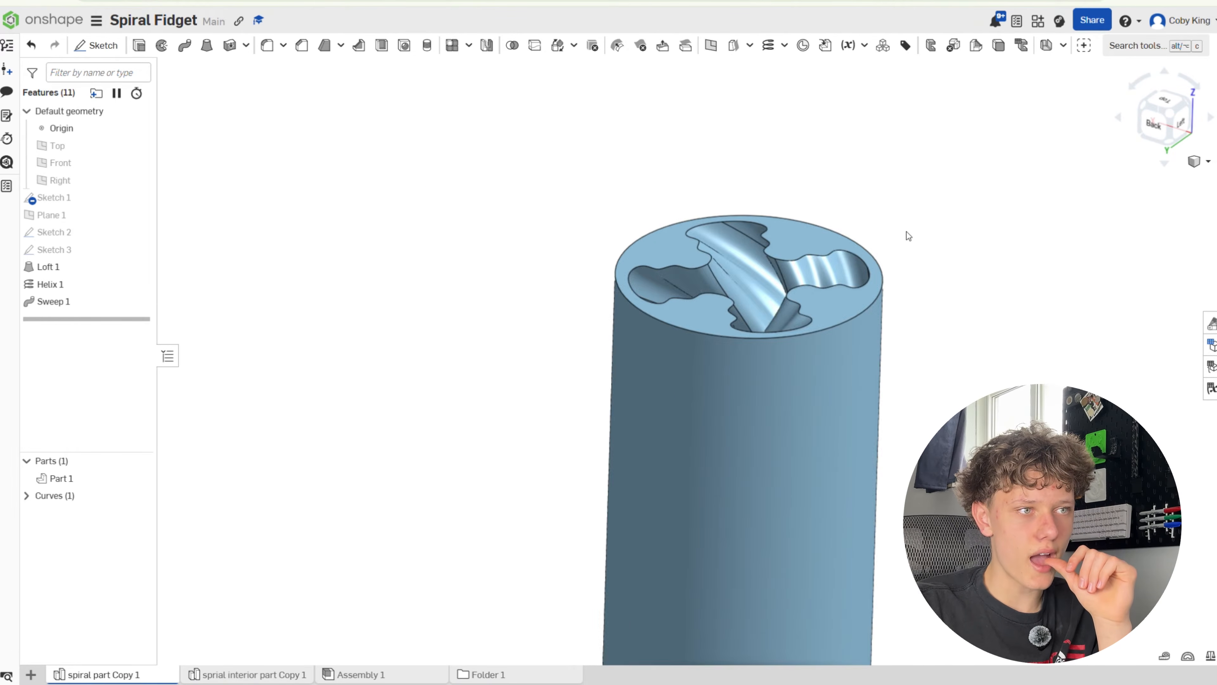
right_click_drag(992, 293, 1060, 290)
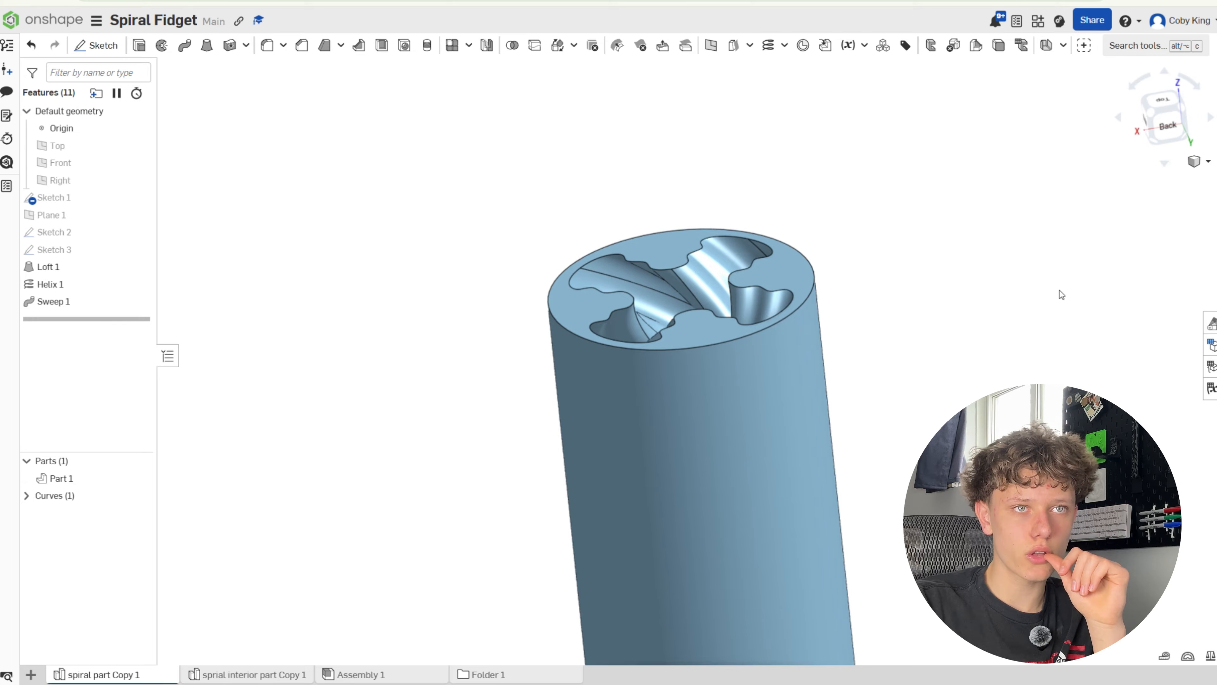
Inspect the swept cut in a section view based on the cylinder's top face, moving the section plane to -75.4 mm and back to 11.1 mm.
left_click(1201, 161)
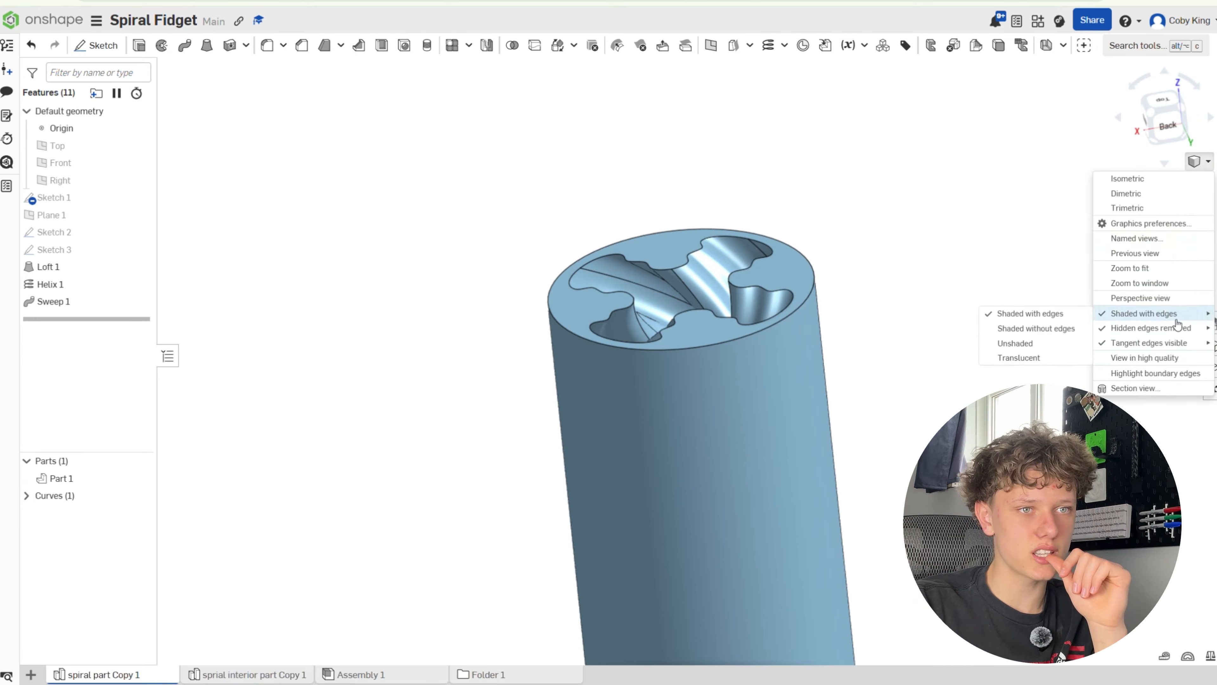
left_click(1135, 389)
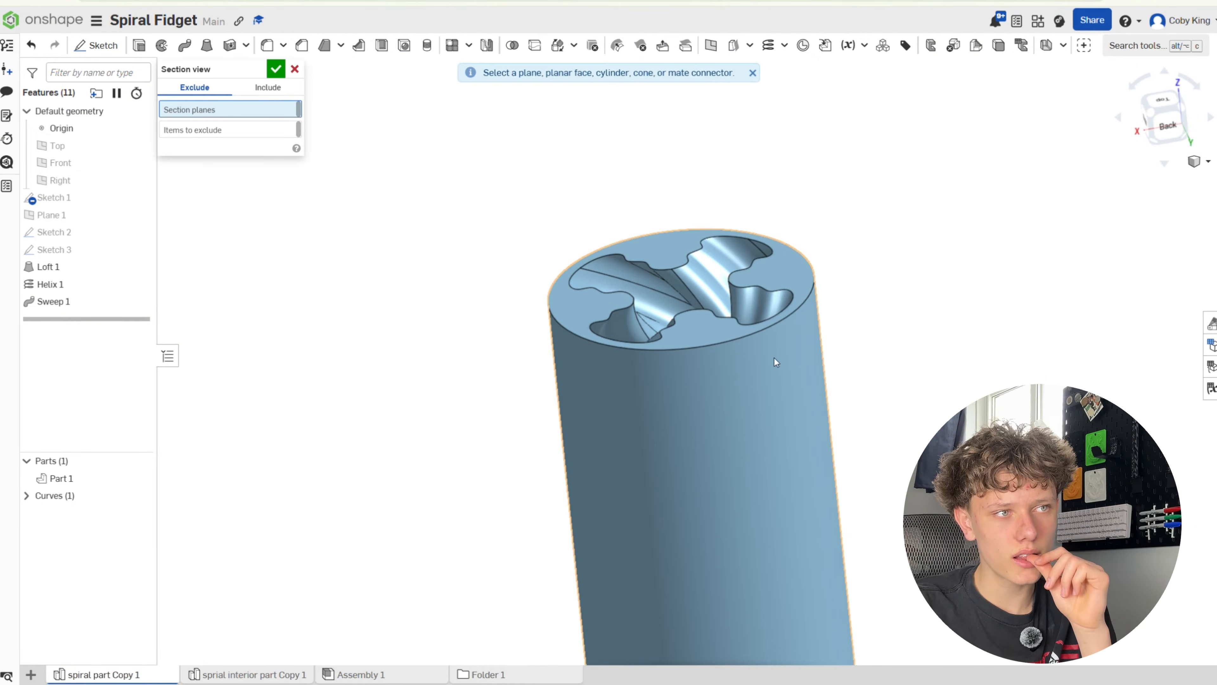
left_click(731, 264)
left_click_drag(678, 245, 712, 578)
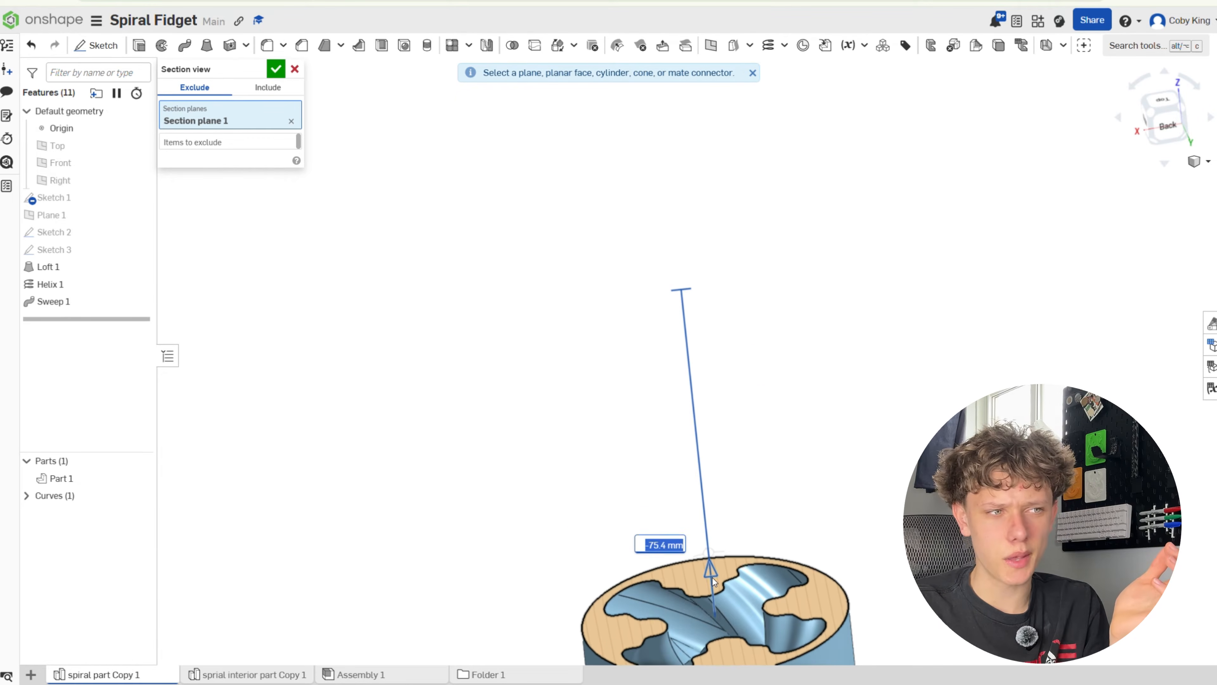
scroll(696, 305, "down", 4)
scroll(720, 437, "up", 4)
left_click_drag(686, 444, 640, 58)
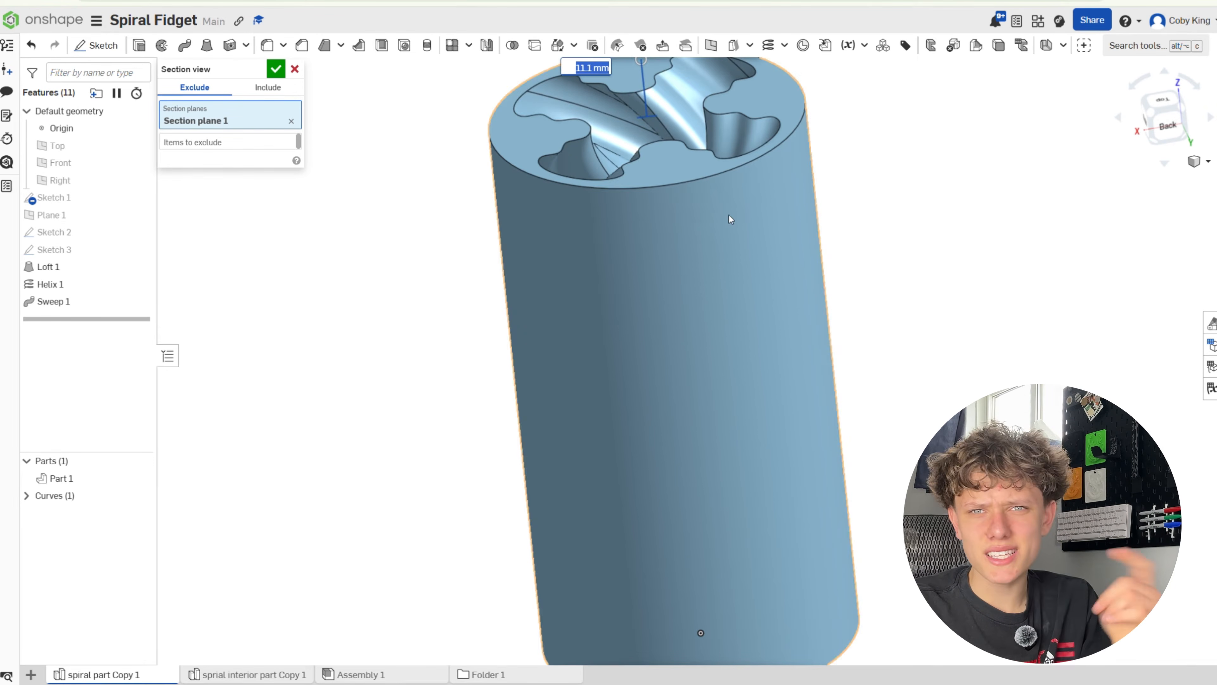
scroll(884, 317, "down", 3)
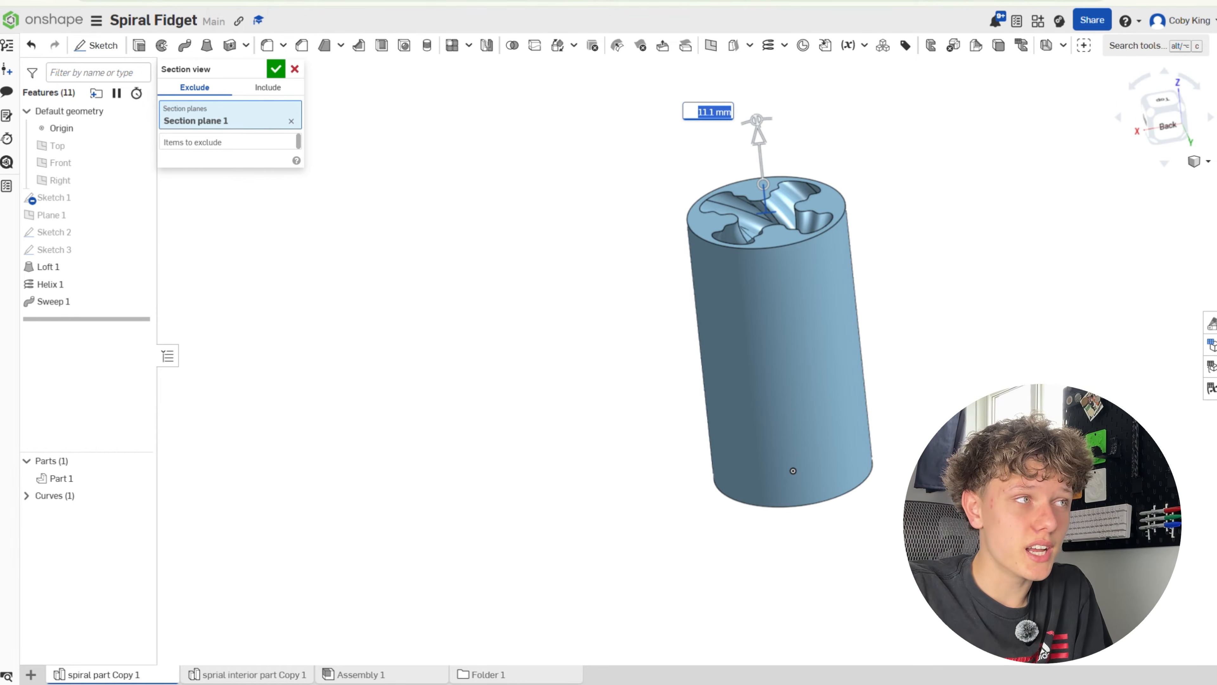
left_click(276, 73)
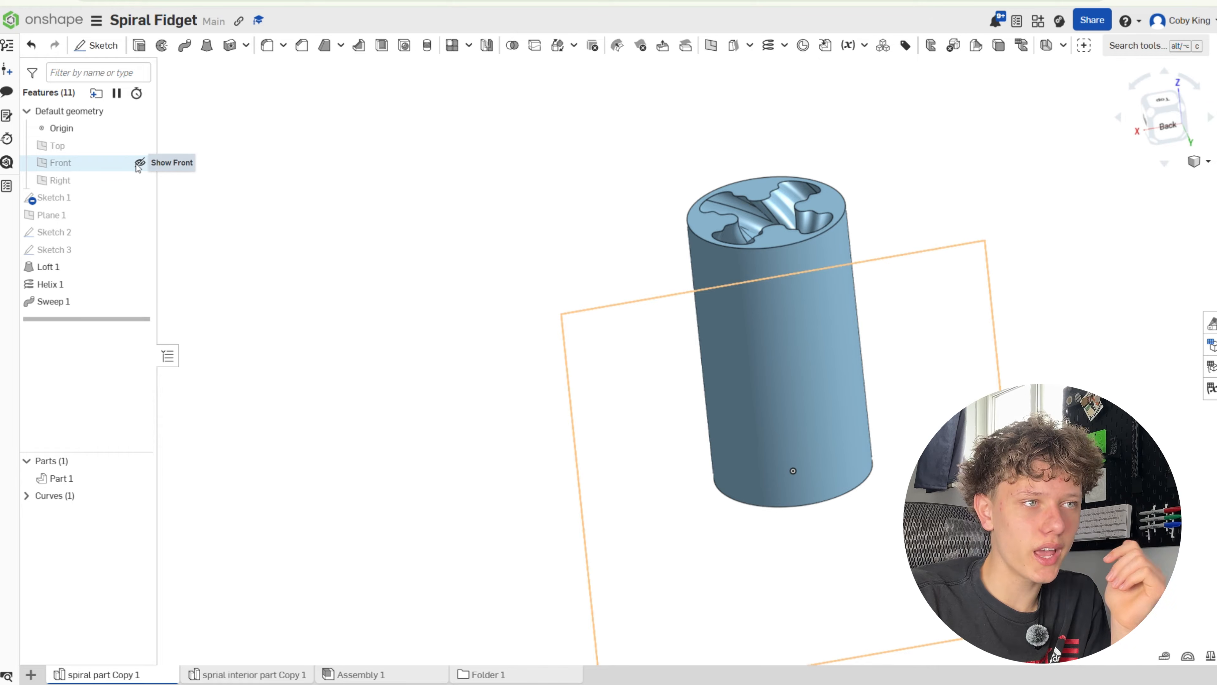
Show the Front plane and check how it lies relative to the cylinder from the Right view.
left_click(139, 163)
mouse_move(287, 202)
right_mouse_down()
mouse_move(367, 224)
mouse_move(459, 212)
mouse_move(425, 212)
right_mouse_up()
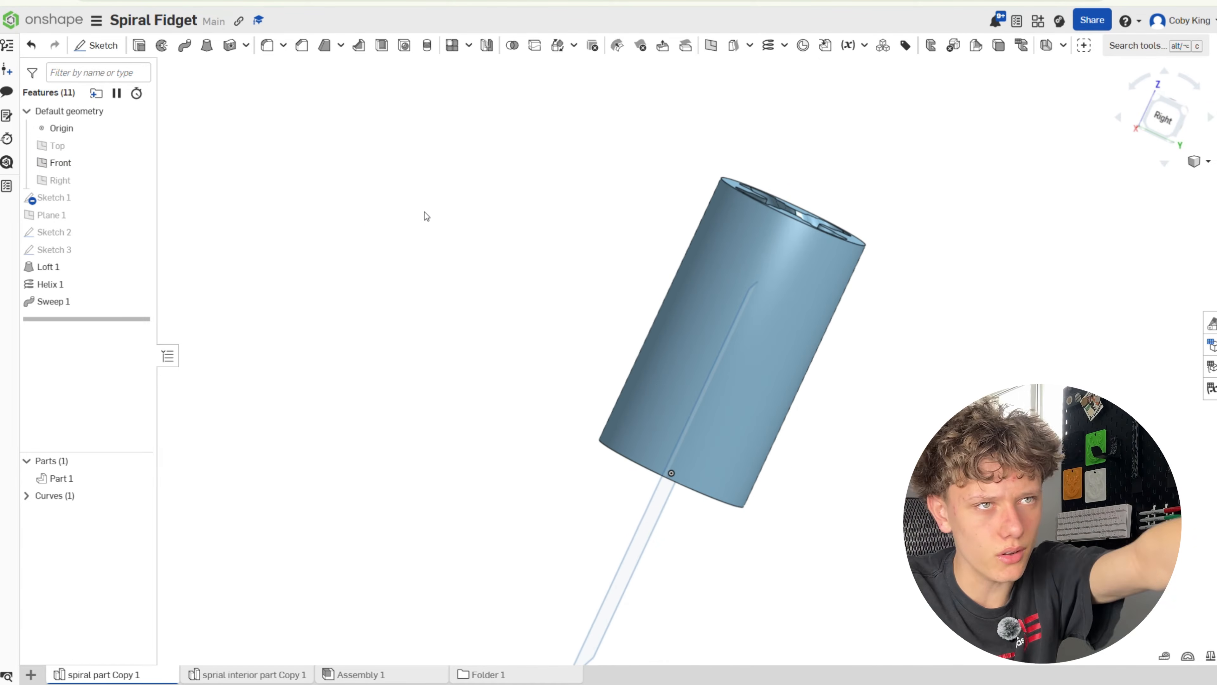
left_click(1179, 128)
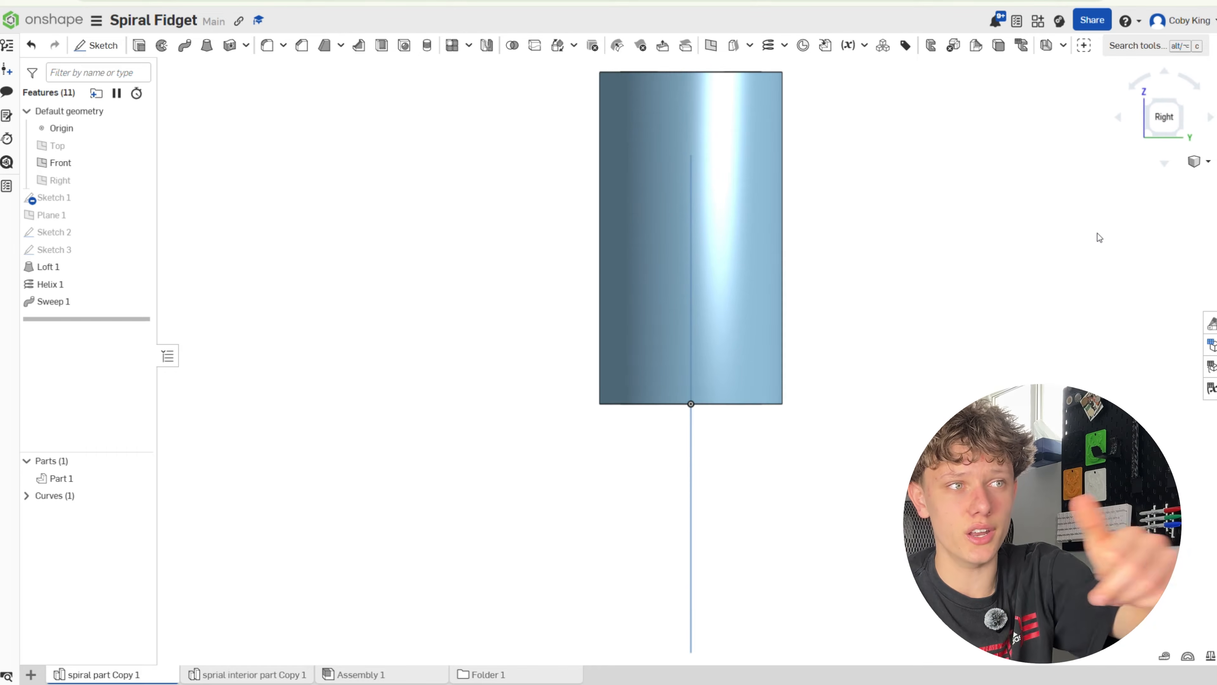
scroll(1005, 258, "down", 2)
right_click_drag(1006, 259, 911, 263)
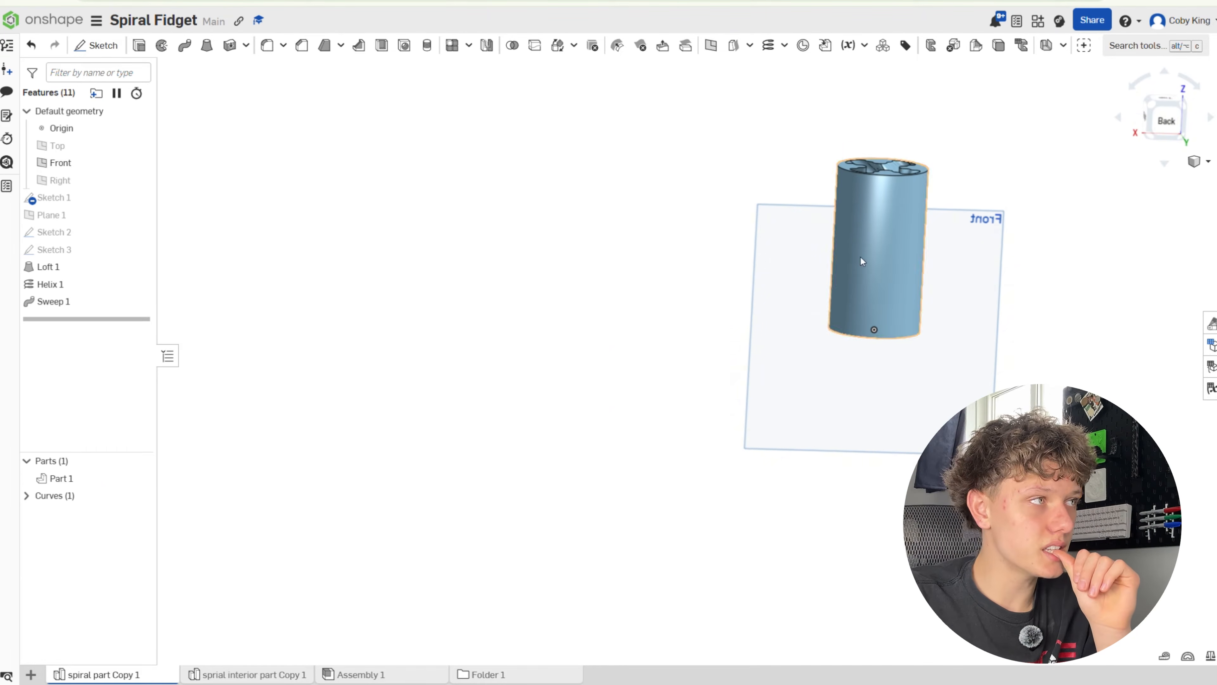
Start a new sketch on the Front plane and orient the view to face it from the front.
left_click(95, 45)
left_click(862, 229)
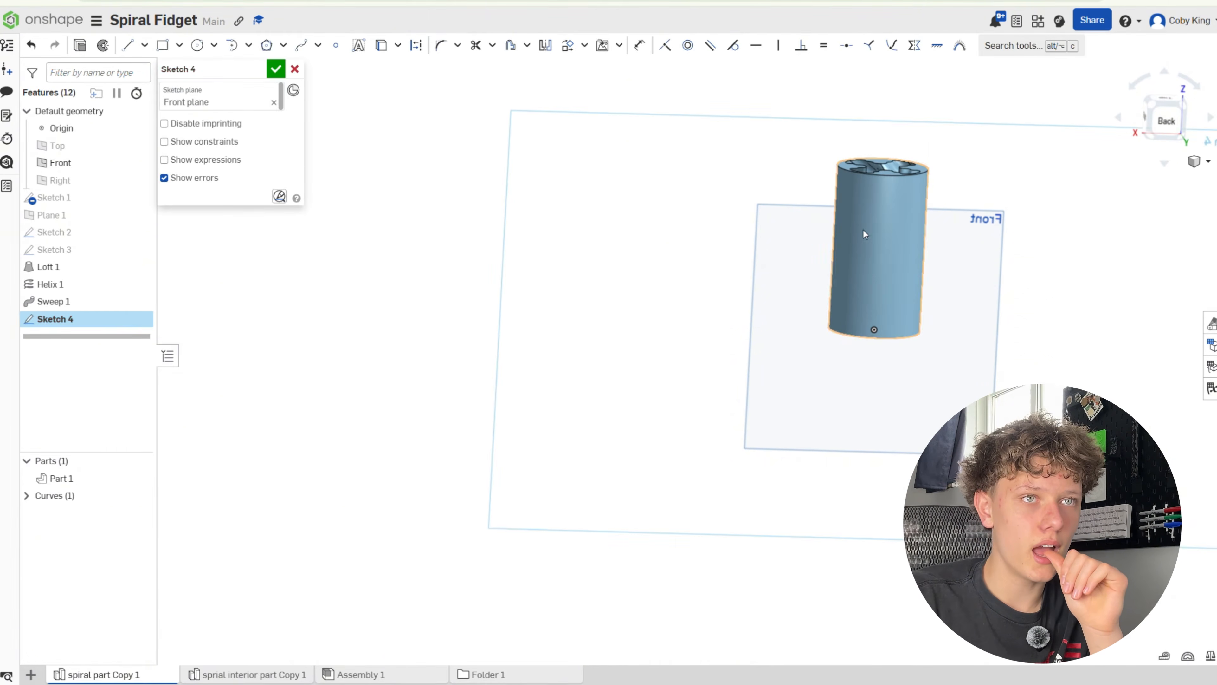
right_click_drag(863, 229, 988, 218)
left_click(1150, 118)
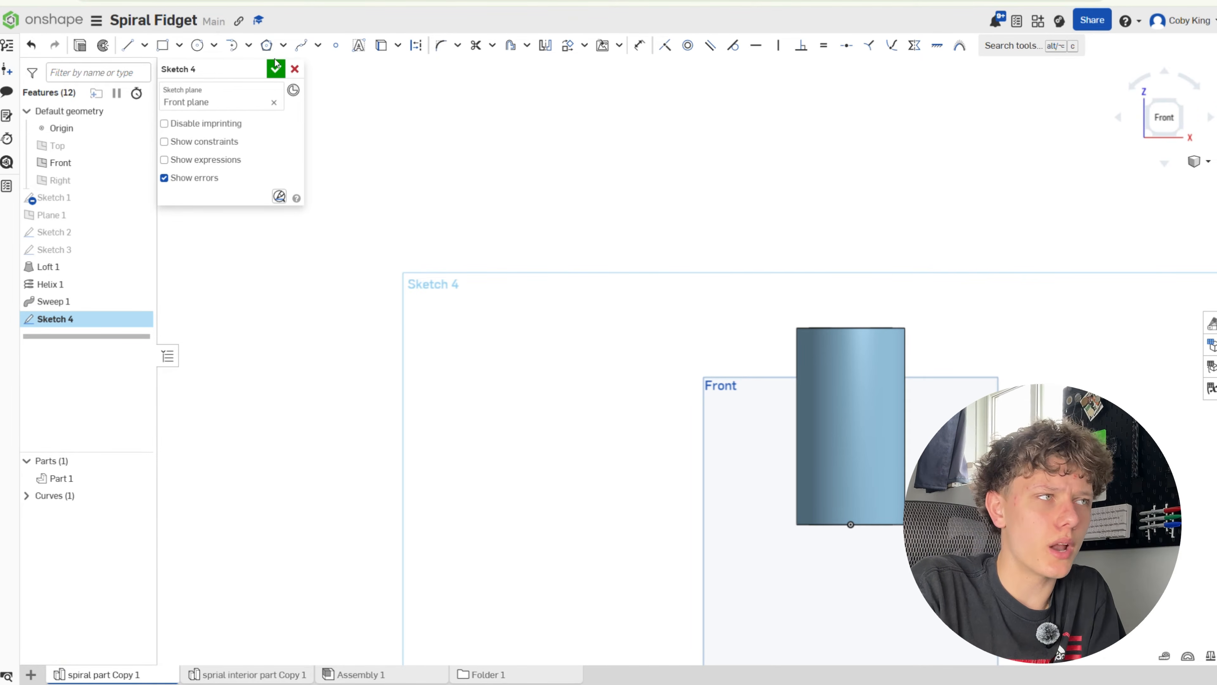
Draw a wavy spline down the cylinder's left silhouette, from its upper end to its lower end, with two inward bulges.
left_click(302, 48)
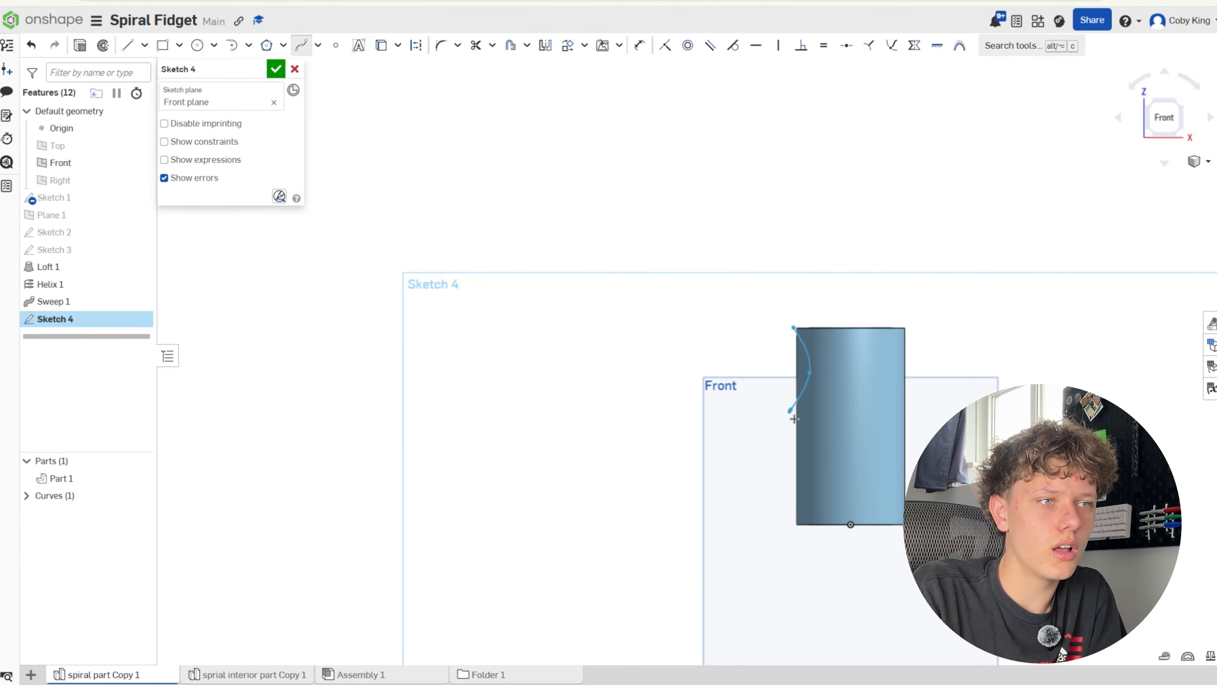
double_click(800, 532)
key("Escape")
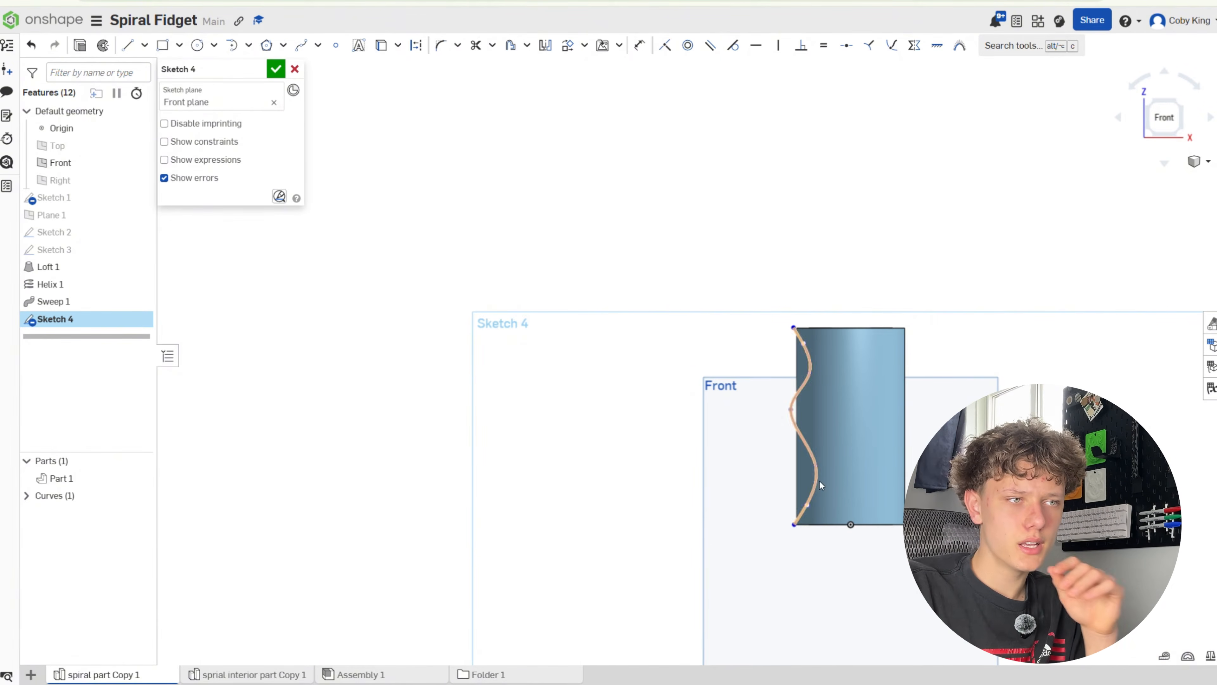
mouse_move(819, 480)
right_mouse_down()
mouse_move(869, 462)
mouse_move(834, 469)
right_mouse_up()
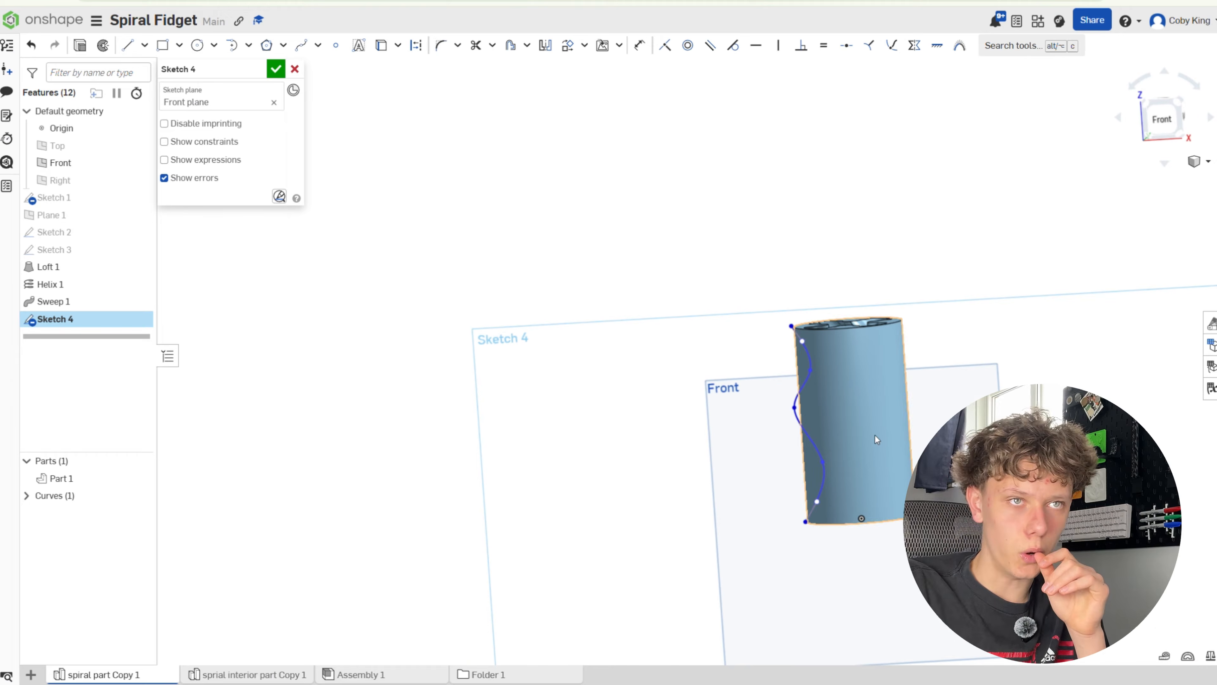
key("n")
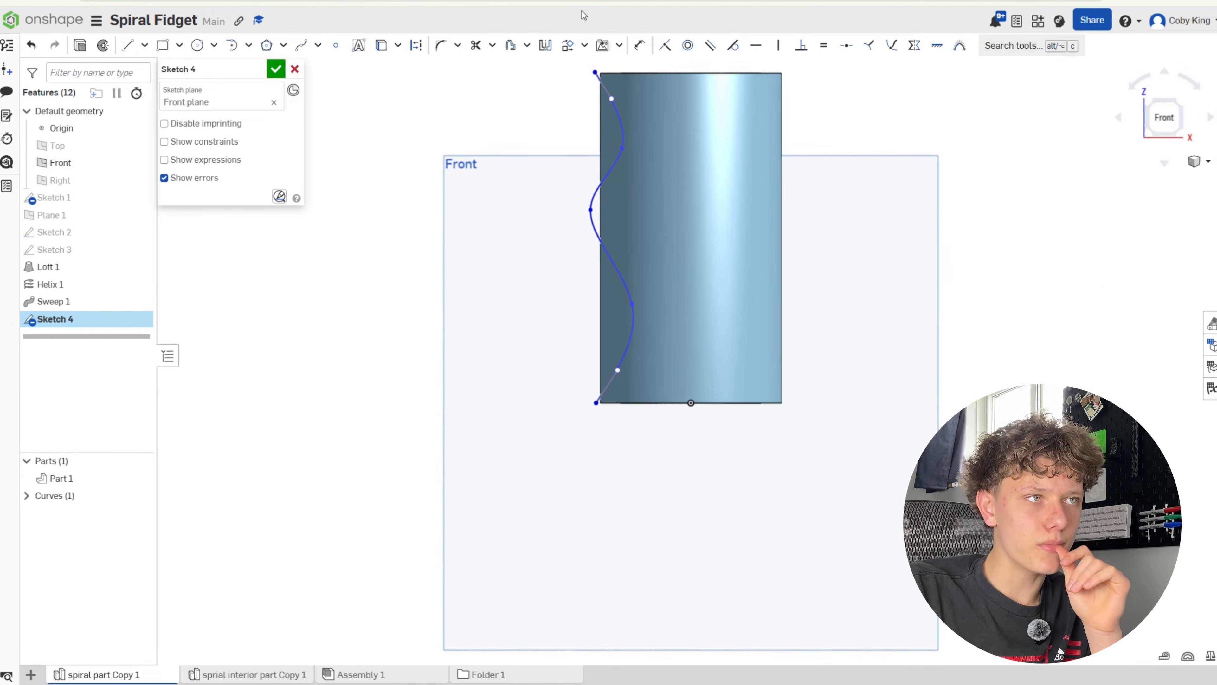
scroll(612, 72, "up", 5)
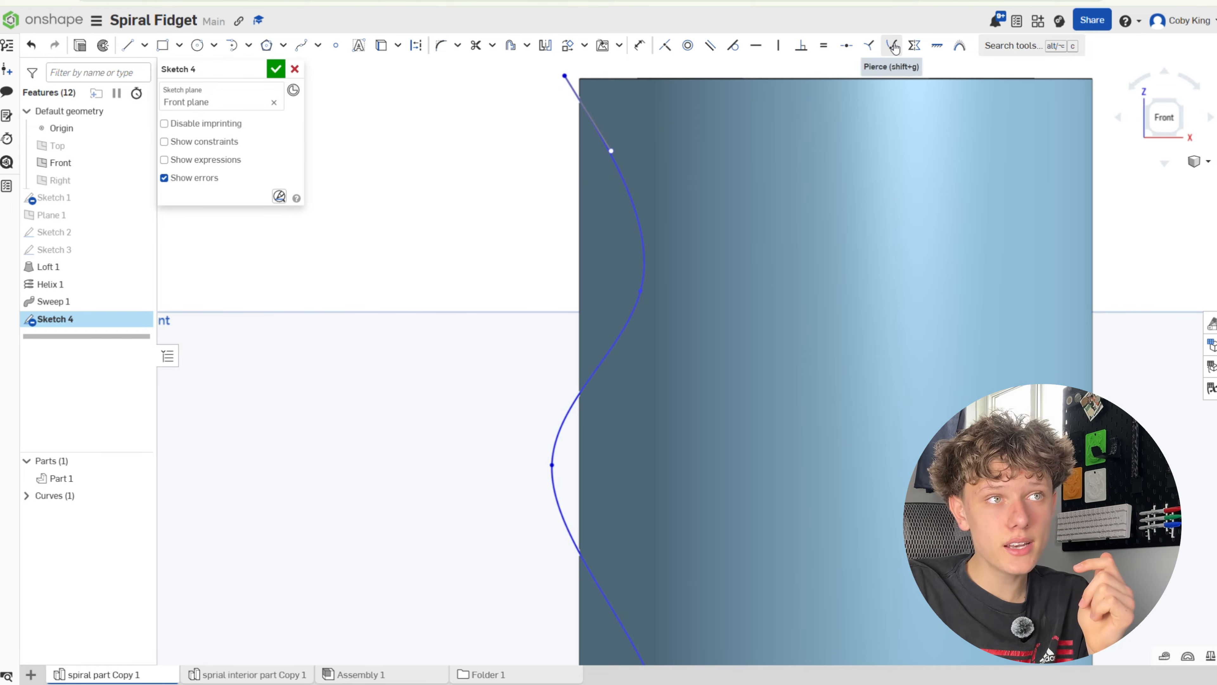
Attach the spline's upper endpoint to the cylinder's top circular edge with a Pierce constraint.
left_click(893, 46)
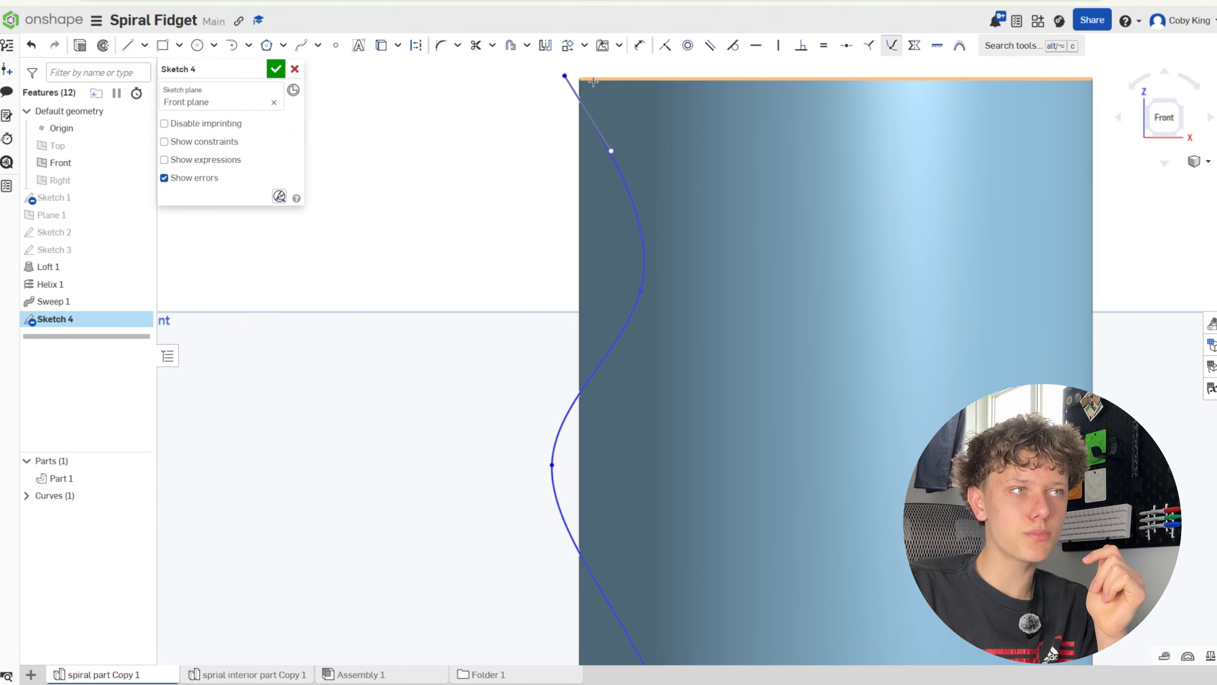
left_click(565, 76)
right_click_drag(659, 75, 647, 168)
scroll(646, 168, "down", 5)
scroll(607, 74, "up", 4)
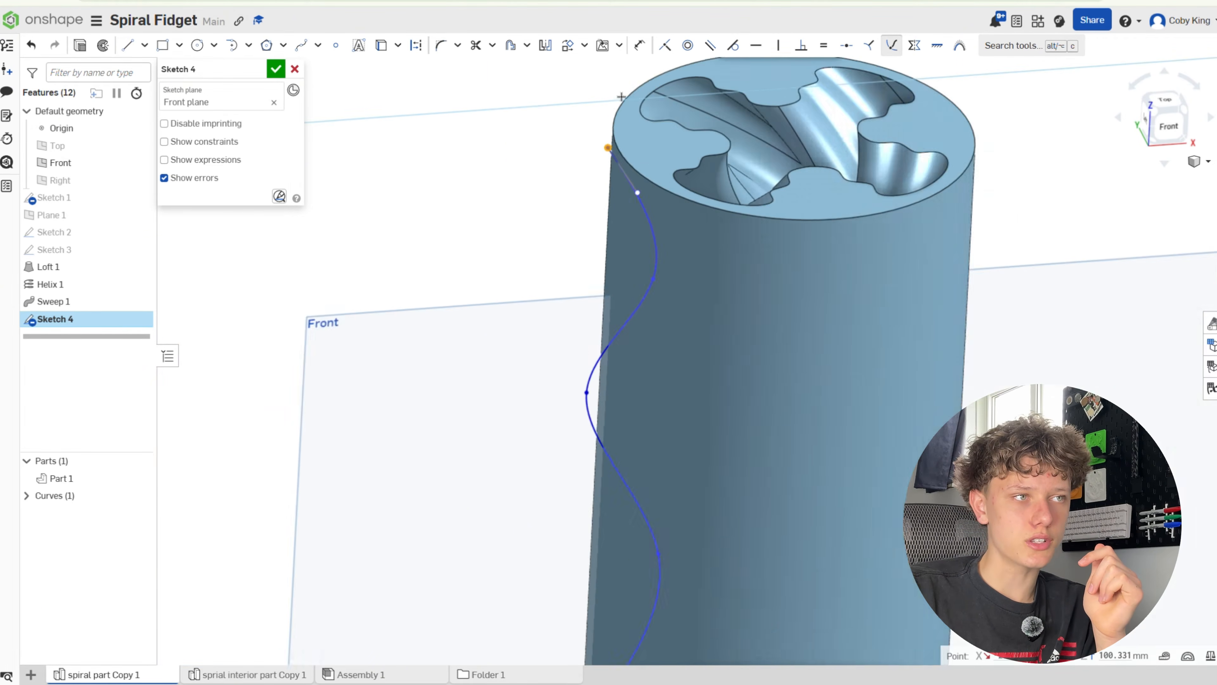
scroll(622, 97, "up", 3)
left_click(625, 180)
right_click_drag(631, 235, 620, 159)
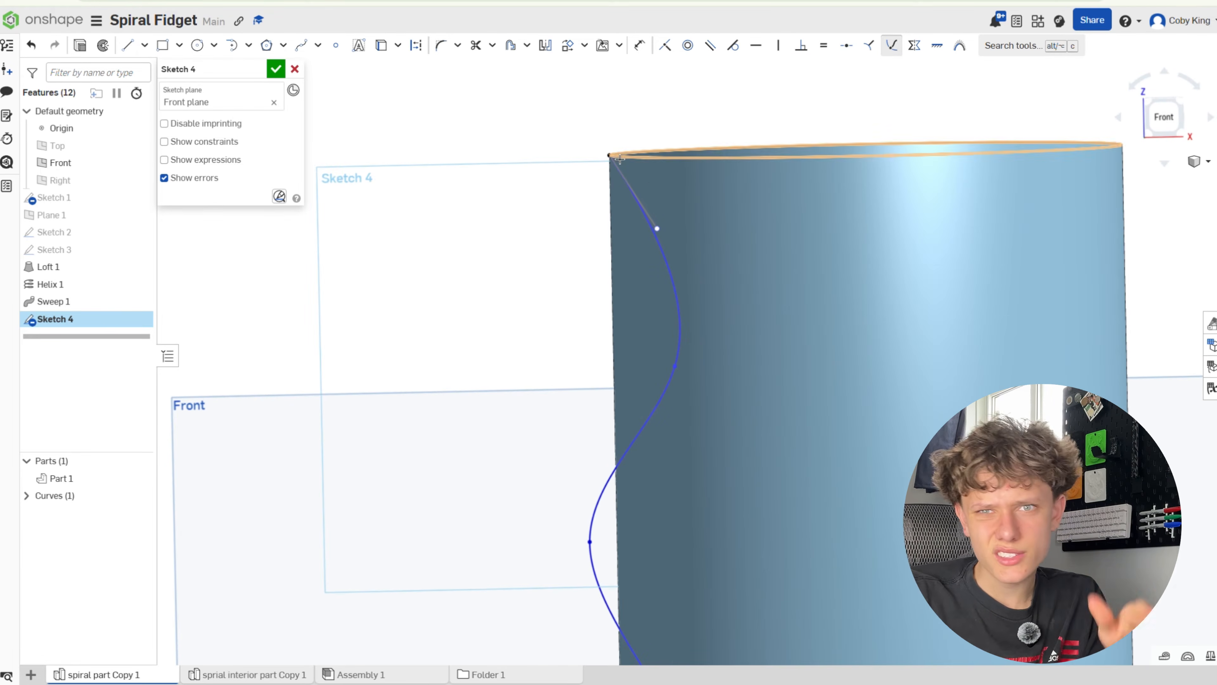
Attach the spline's lower endpoint to the cylinder's bottom circular edge with a Pierce constraint.
scroll(618, 163, "down", 5)
scroll(650, 458, "up", 7)
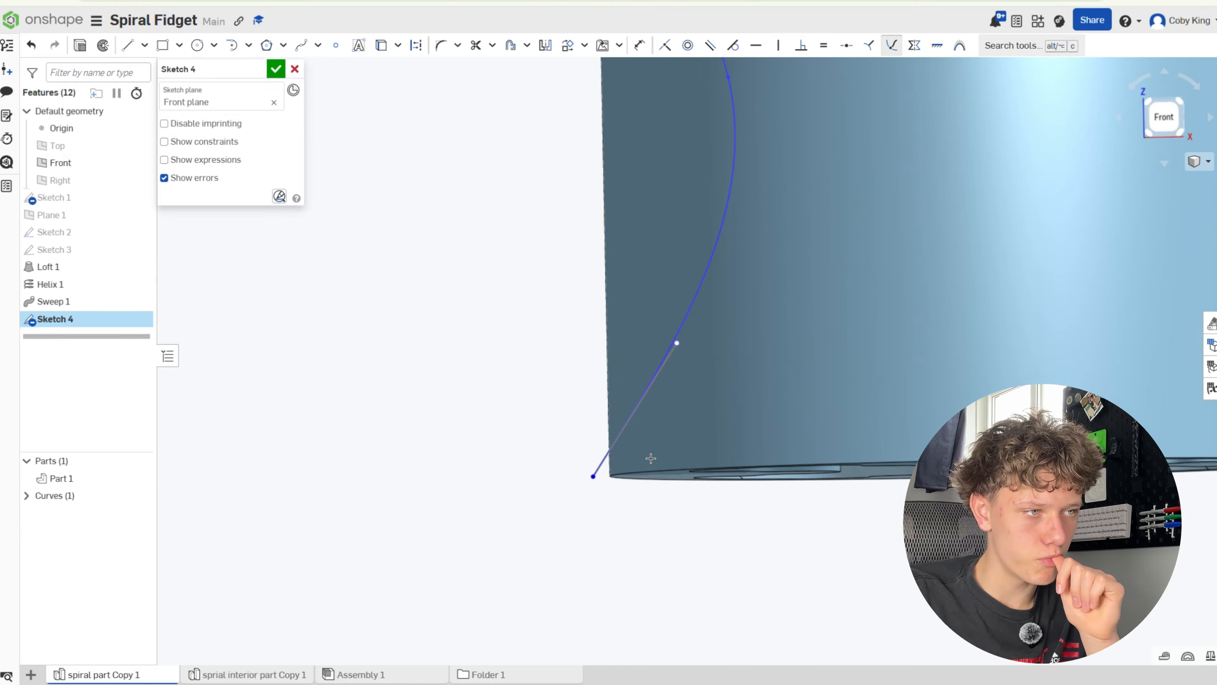
scroll(642, 453, "up", 2)
scroll(592, 410, "down", 5)
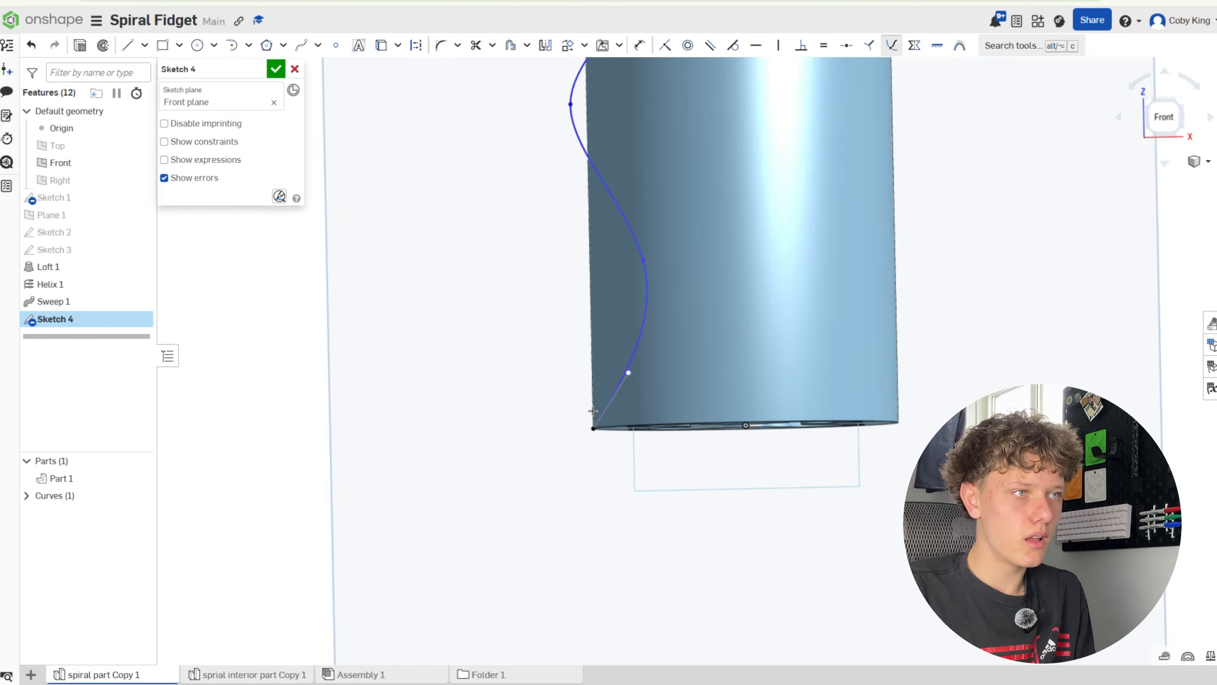
scroll(593, 410, "down", 4)
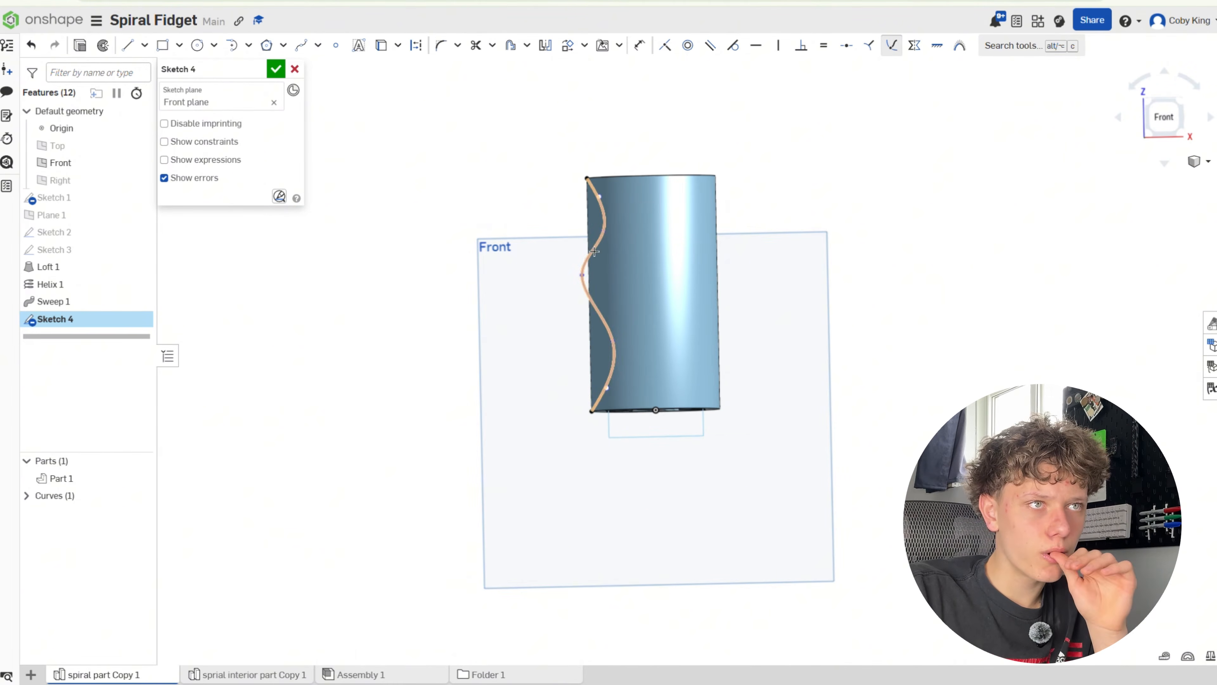
left_click(892, 45)
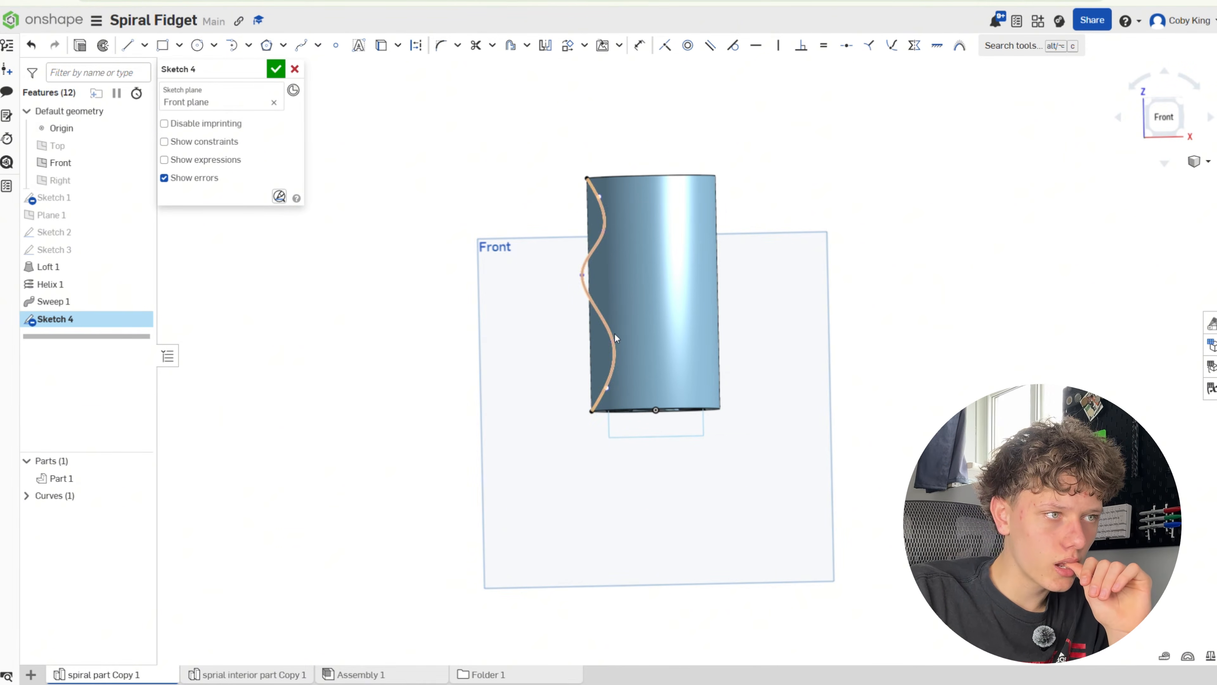
Reshape the spline by moving its three intermediate points and upper handle so the waves are shallower and stay within the cylinder's silhouette.
left_click_drag(613, 340, 602, 337)
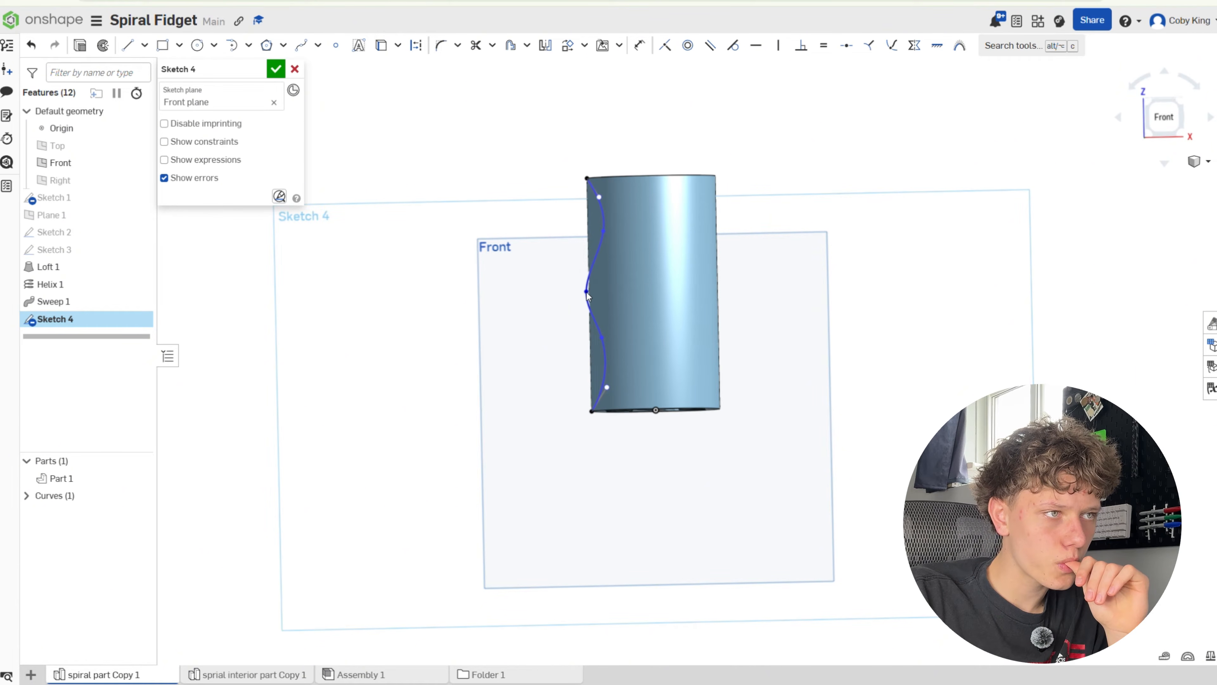
scroll(589, 292, "up", 5)
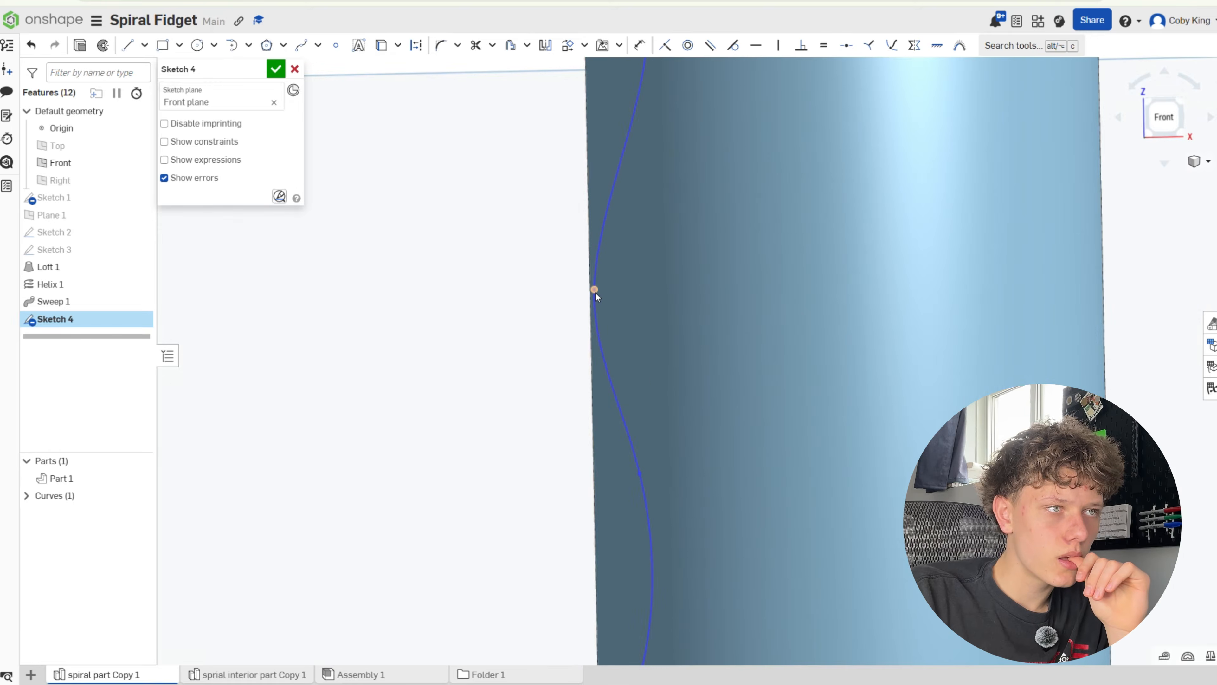
scroll(648, 297, "down", 4)
scroll(643, 214, "up", 3)
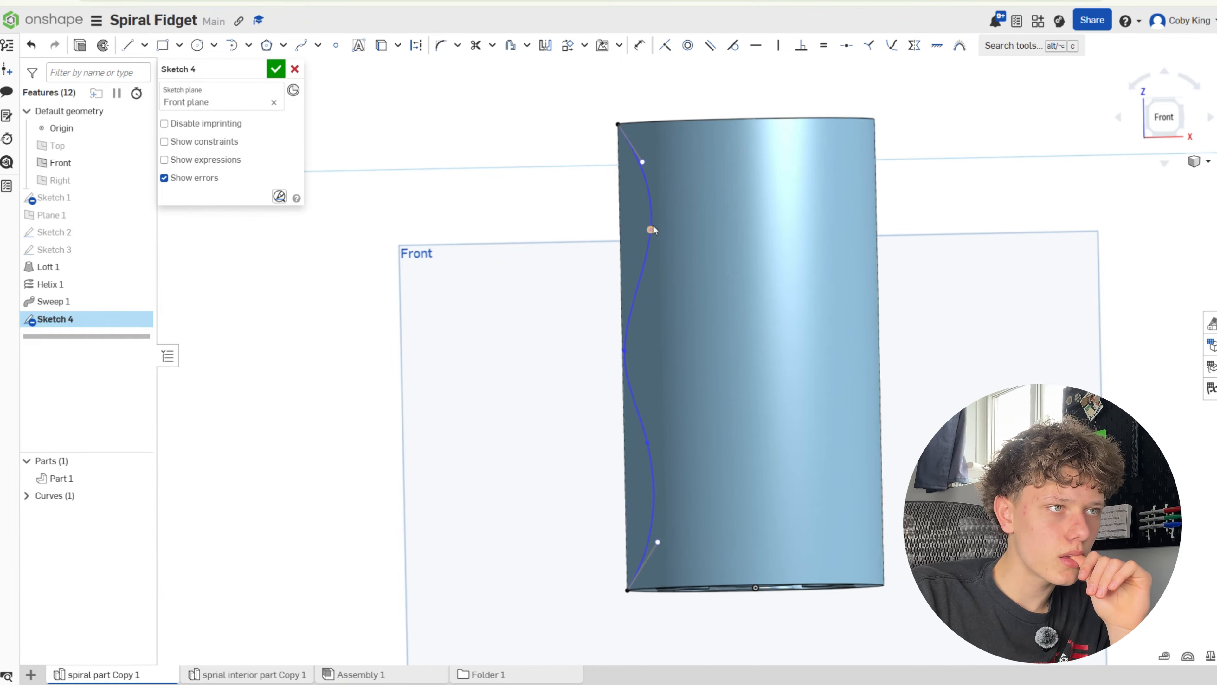
left_click_drag(647, 230, 642, 230)
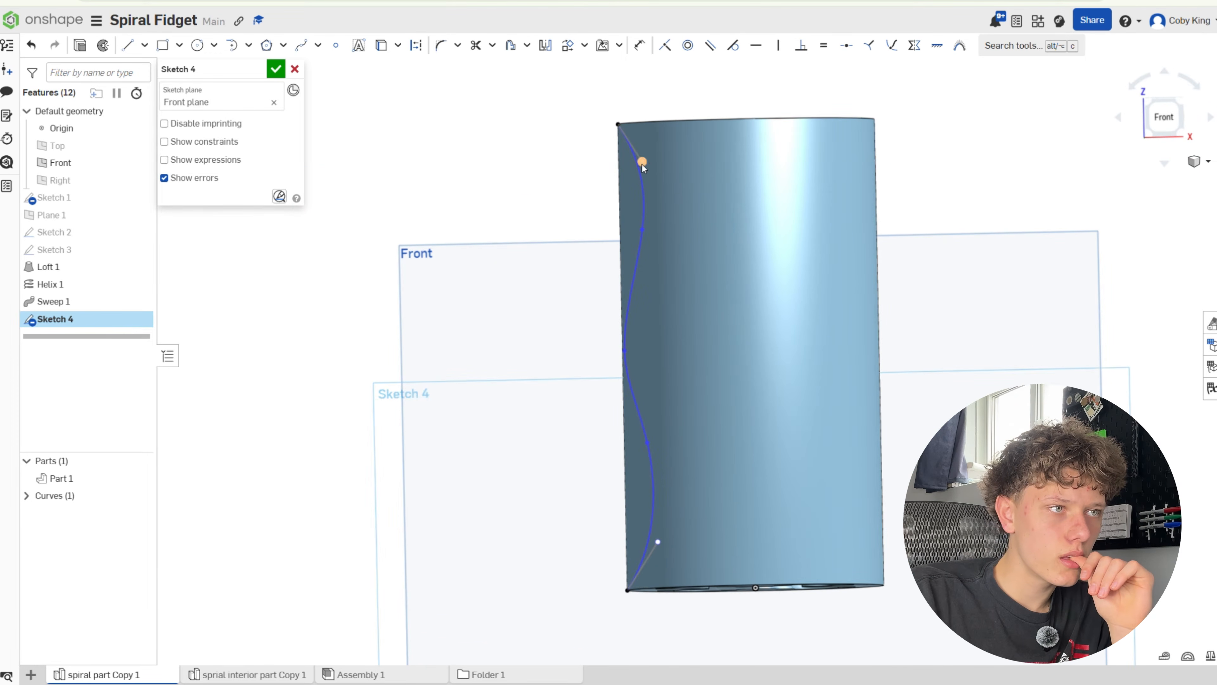
left_click_drag(642, 160, 639, 161)
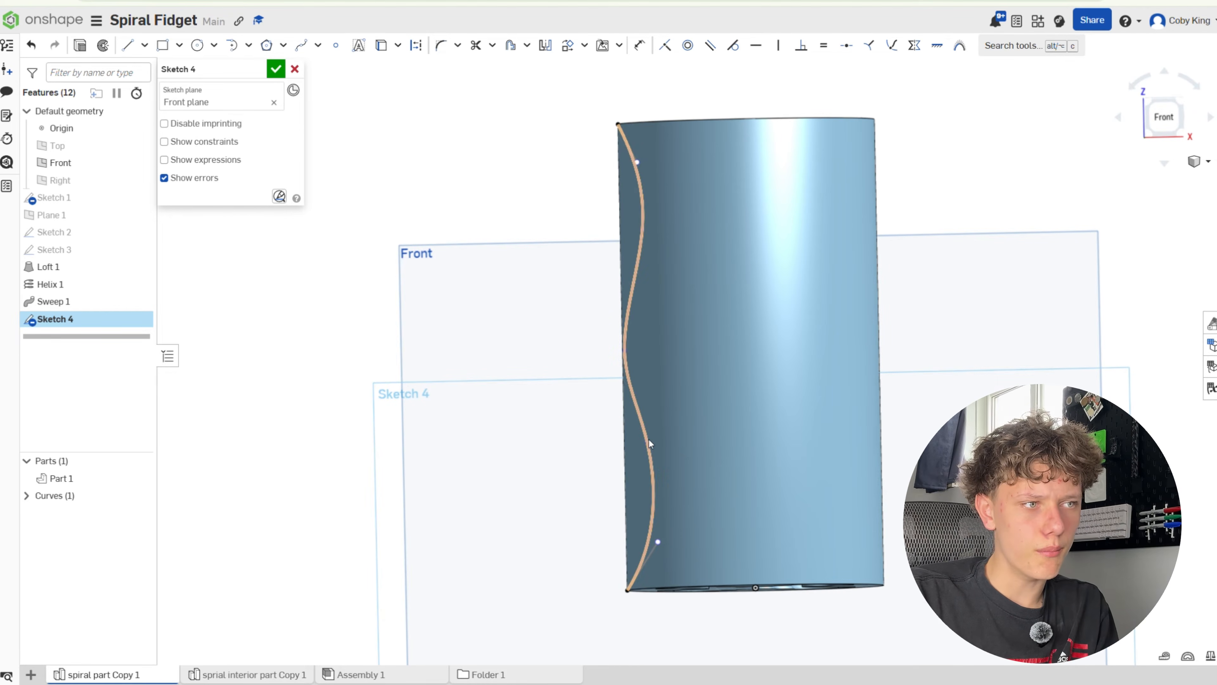
left_click_drag(649, 440, 642, 466)
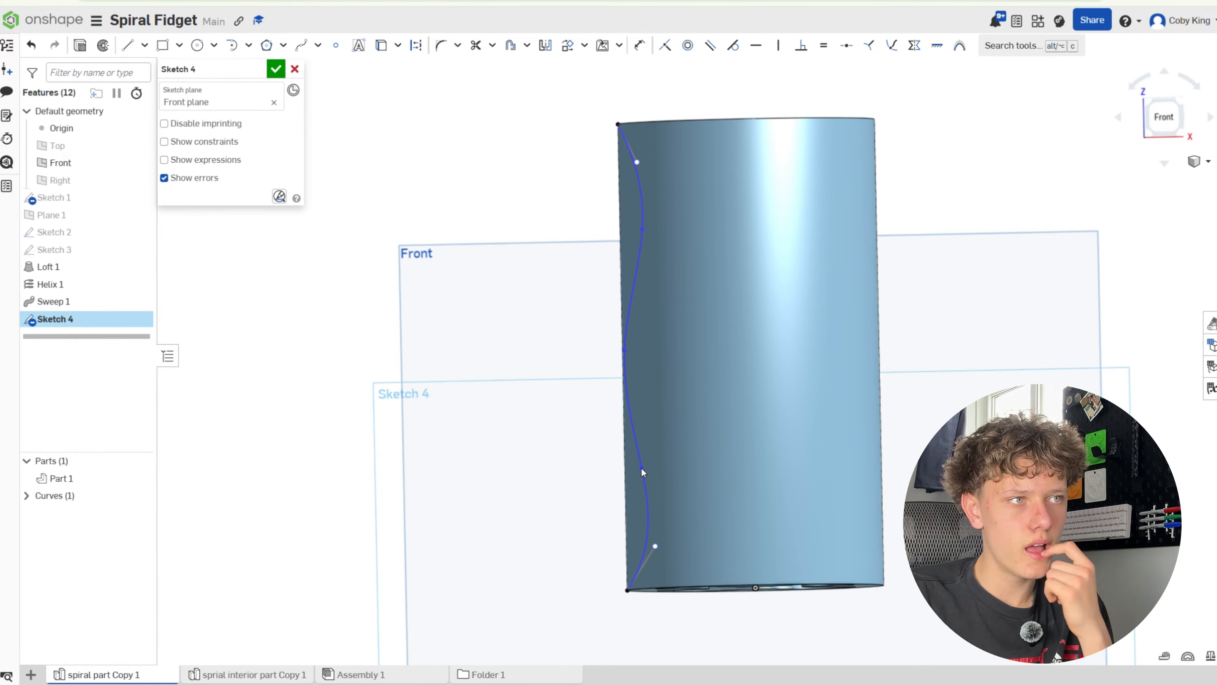
scroll(733, 328, "down", 2)
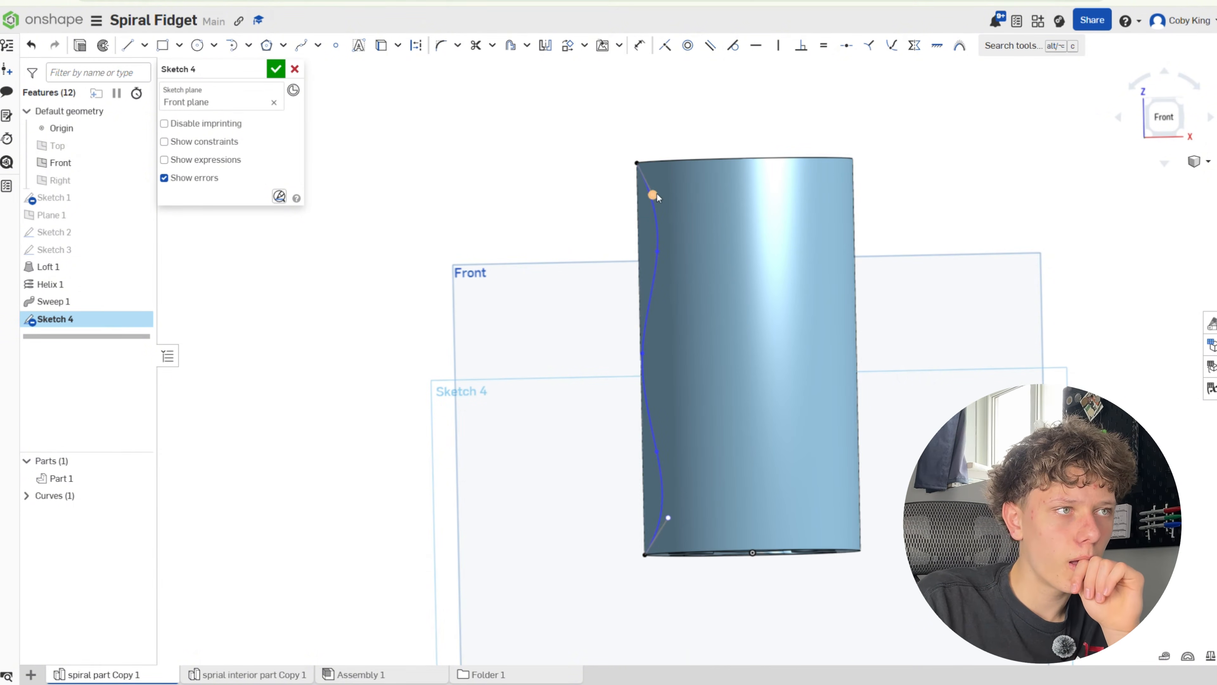
Adjust the spline's upper and lower end handles so the curve leaves both ends along the cylinder's vertical side.
scroll(656, 194, "up", 5)
left_click_drag(673, 219, 631, 249)
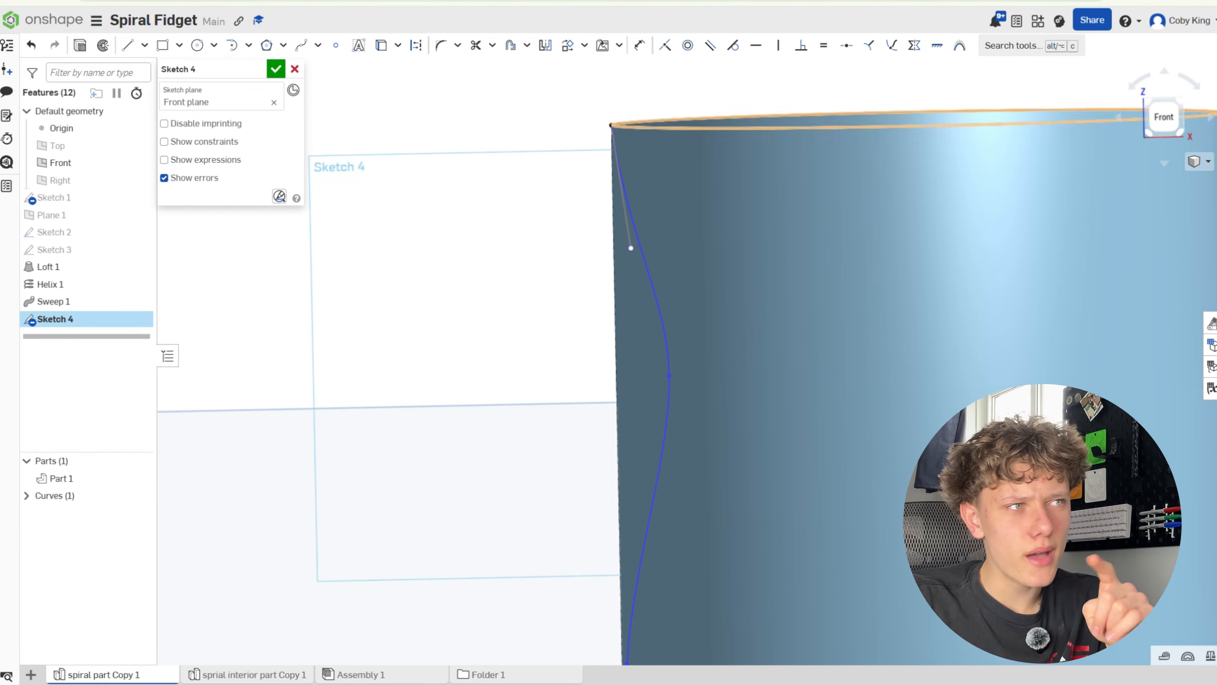
left_click_drag(631, 248, 613, 257)
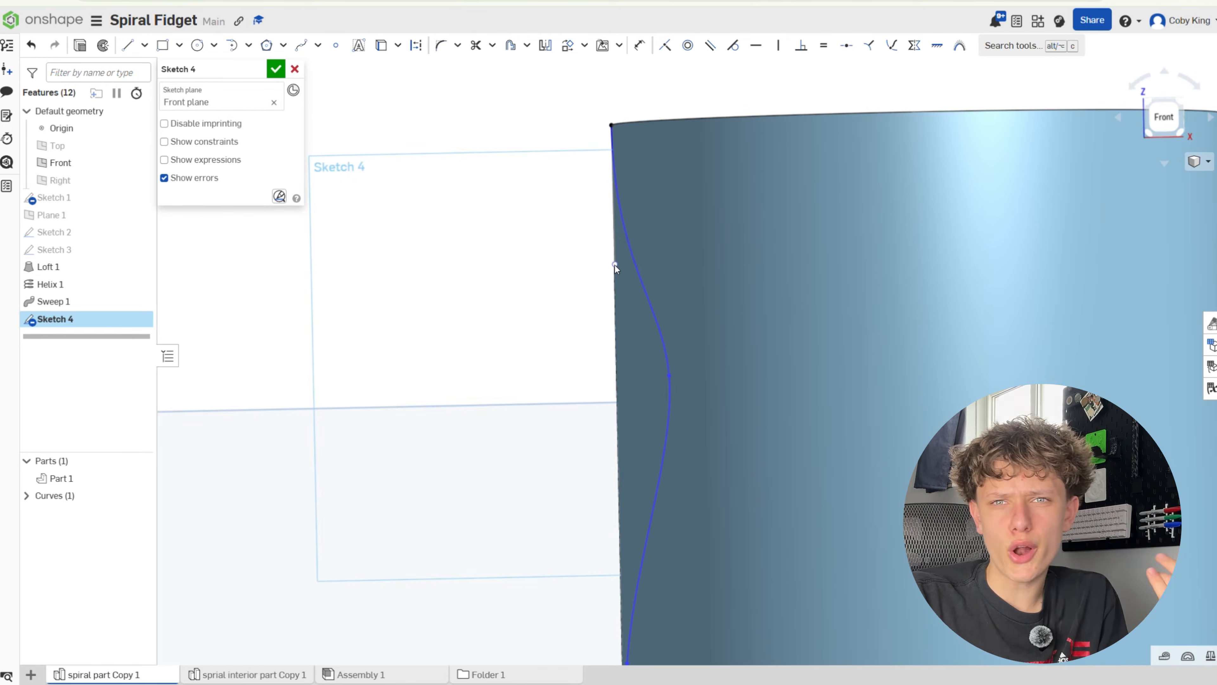
scroll(786, 216, "down", 4)
scroll(720, 497, "down", 3)
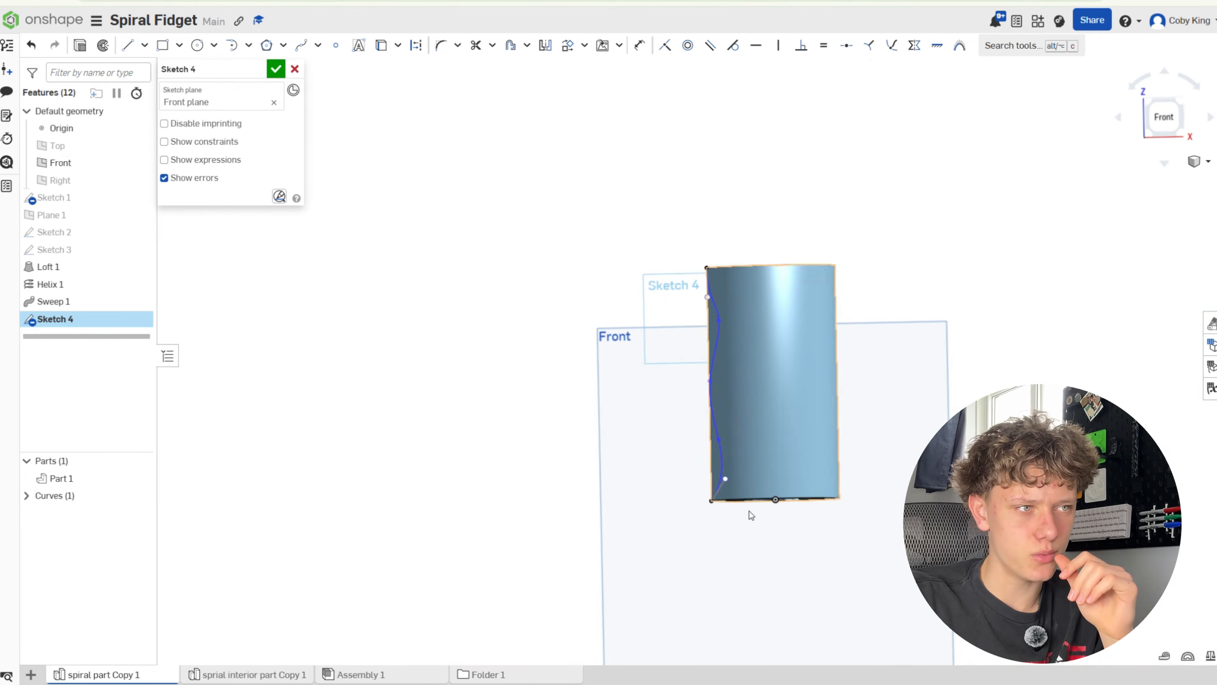
scroll(728, 460, "up", 5)
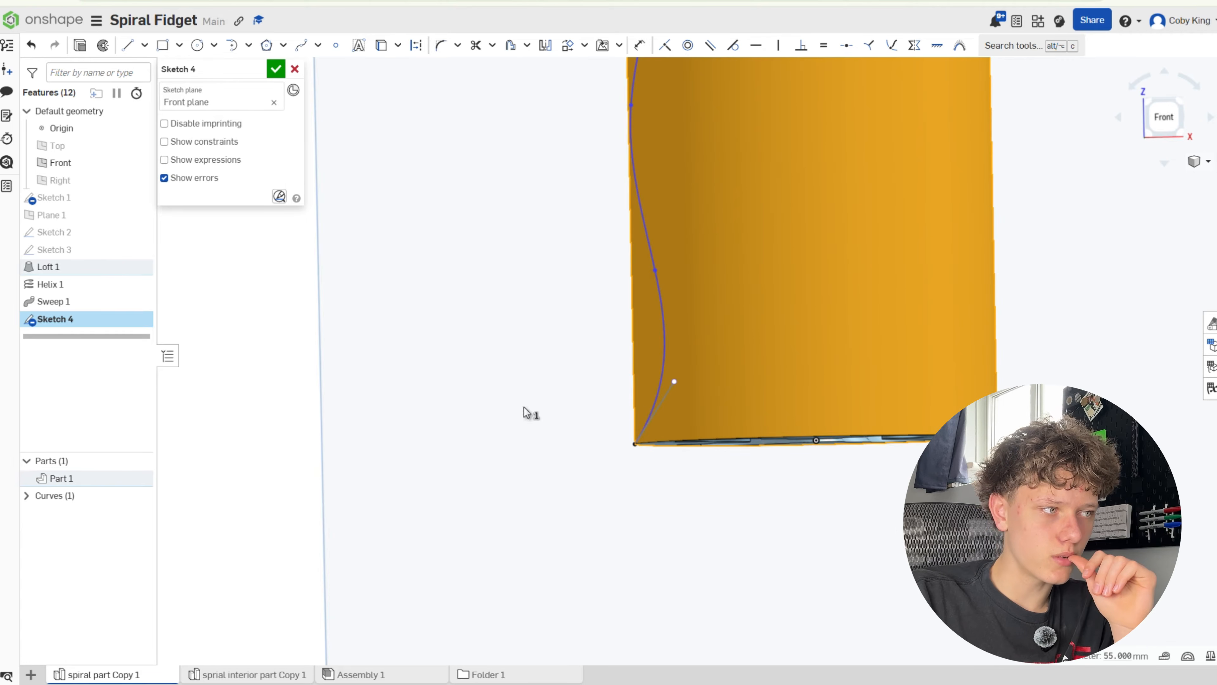
left_click_drag(674, 381, 632, 381)
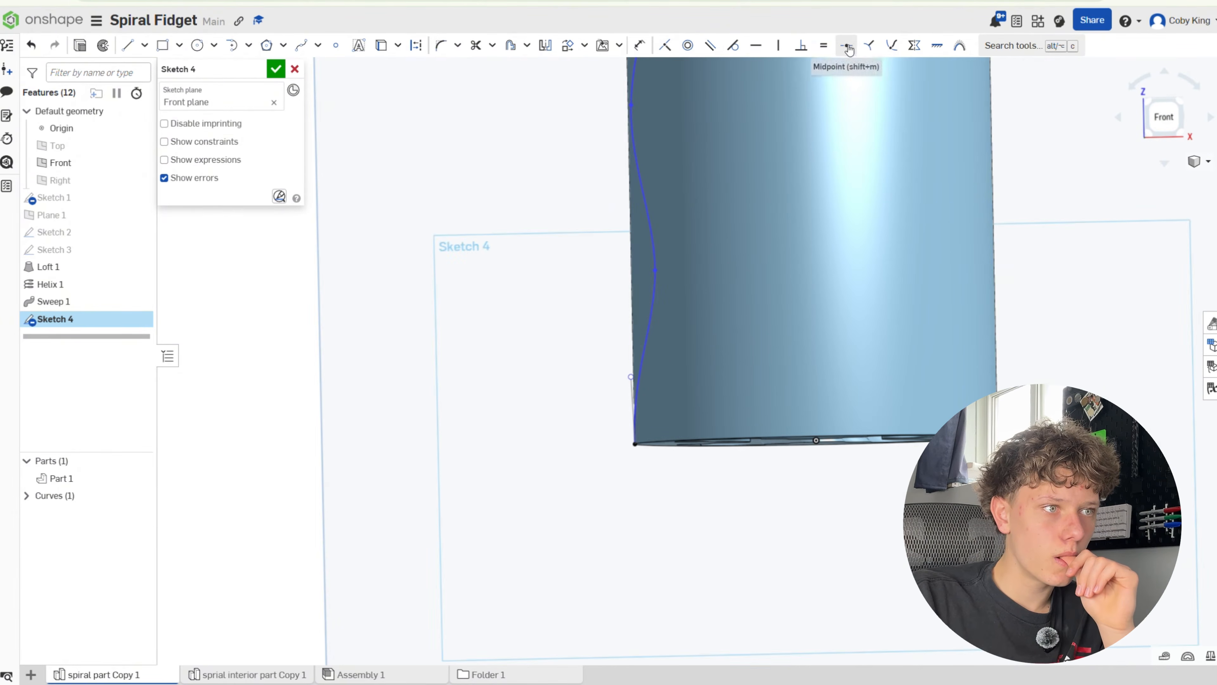
Constrain the spline's end handles perpendicular to the cylinder's ends, and return to the front view.
left_click(632, 390)
right_click_drag(684, 463, 682, 511)
left_click(691, 424)
scroll(682, 511, "down", 5)
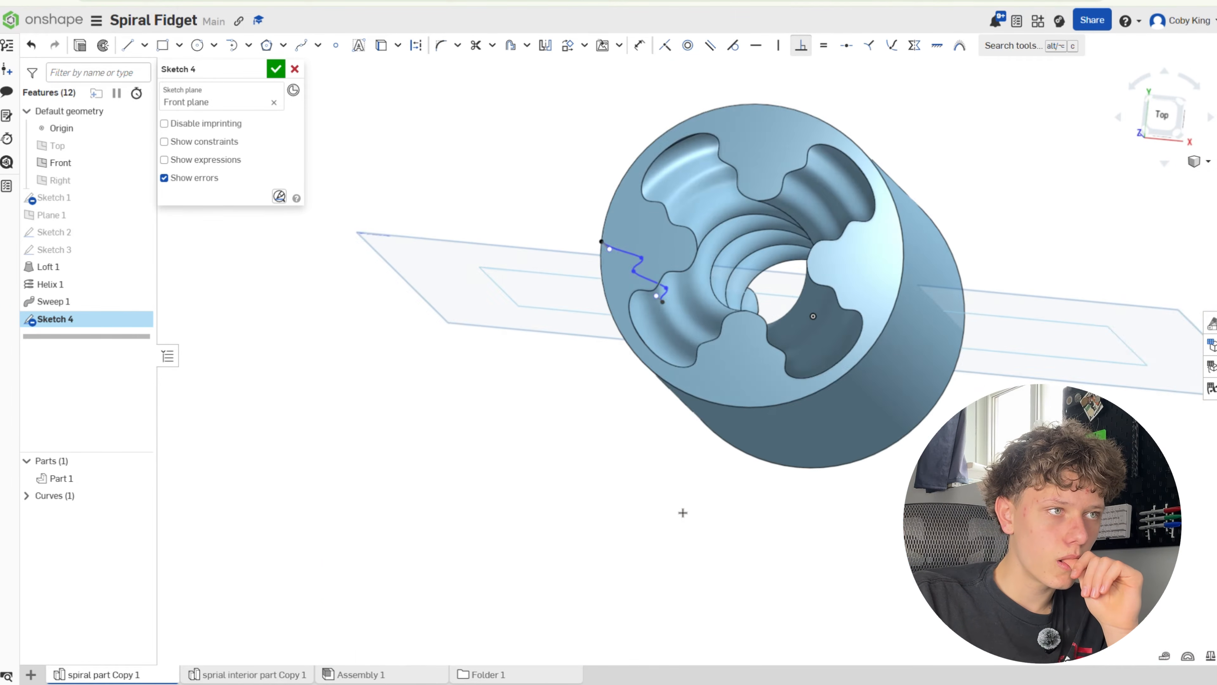
scroll(663, 259, "up", 4)
right_click_drag(664, 259, 676, 137)
left_click(663, 218)
scroll(738, 192, "down", 5)
scroll(787, 362, "up", 1)
scroll(786, 364, "up", 2)
scroll(701, 329, "down", 2)
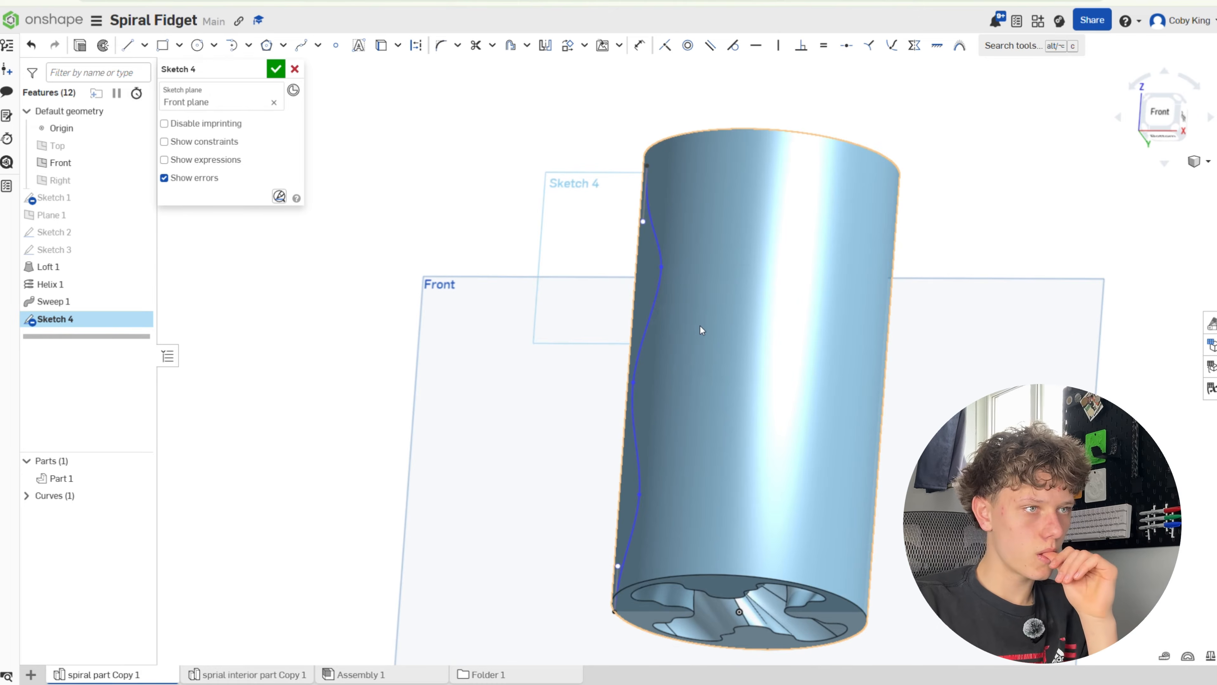
scroll(702, 329, "down", 1)
right_click_drag(701, 329, 715, 403)
key("Escape")
left_click(1163, 97)
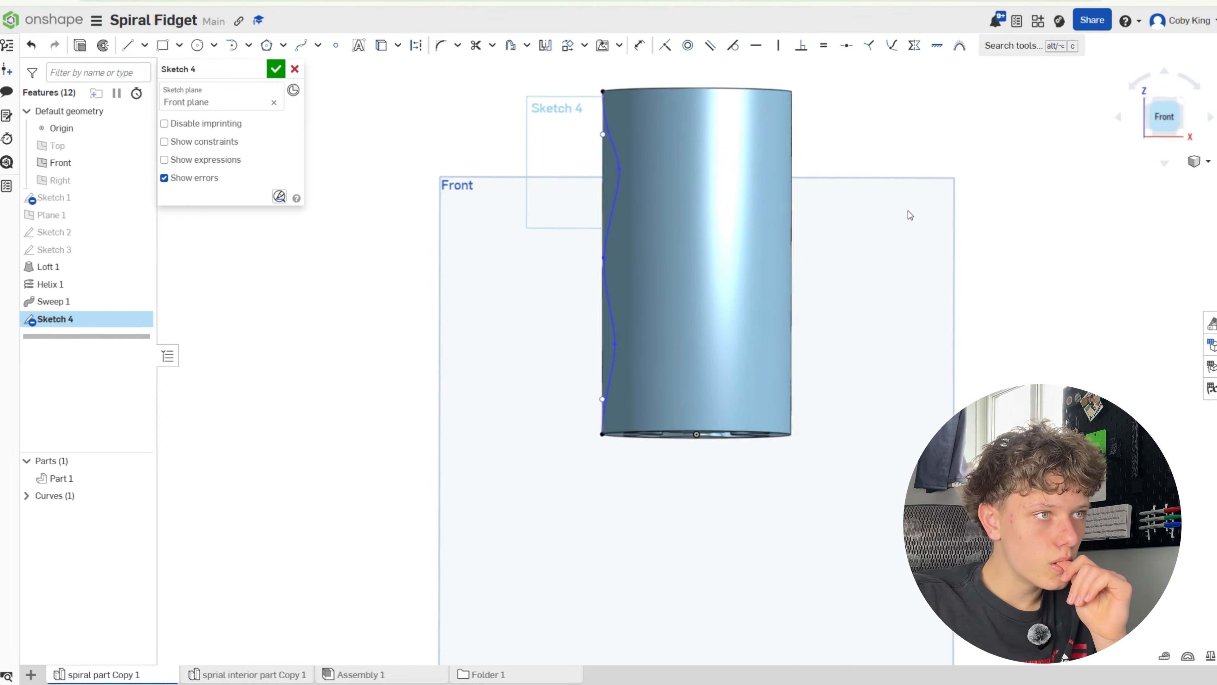
Close the spline into a profile with three lines outside the cylinder, extending about 13 mm outward from the spline's endpoints.
scroll(609, 222, "up", 2)
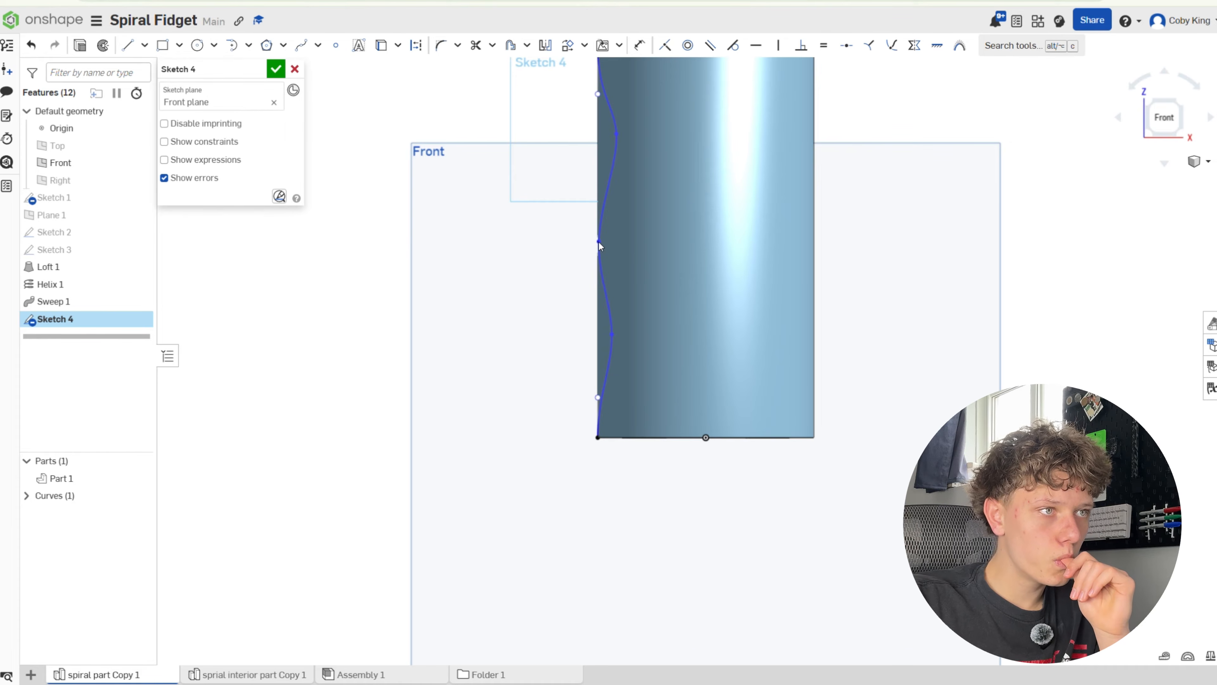
scroll(618, 240, "up", 3)
scroll(618, 242, "down", 2)
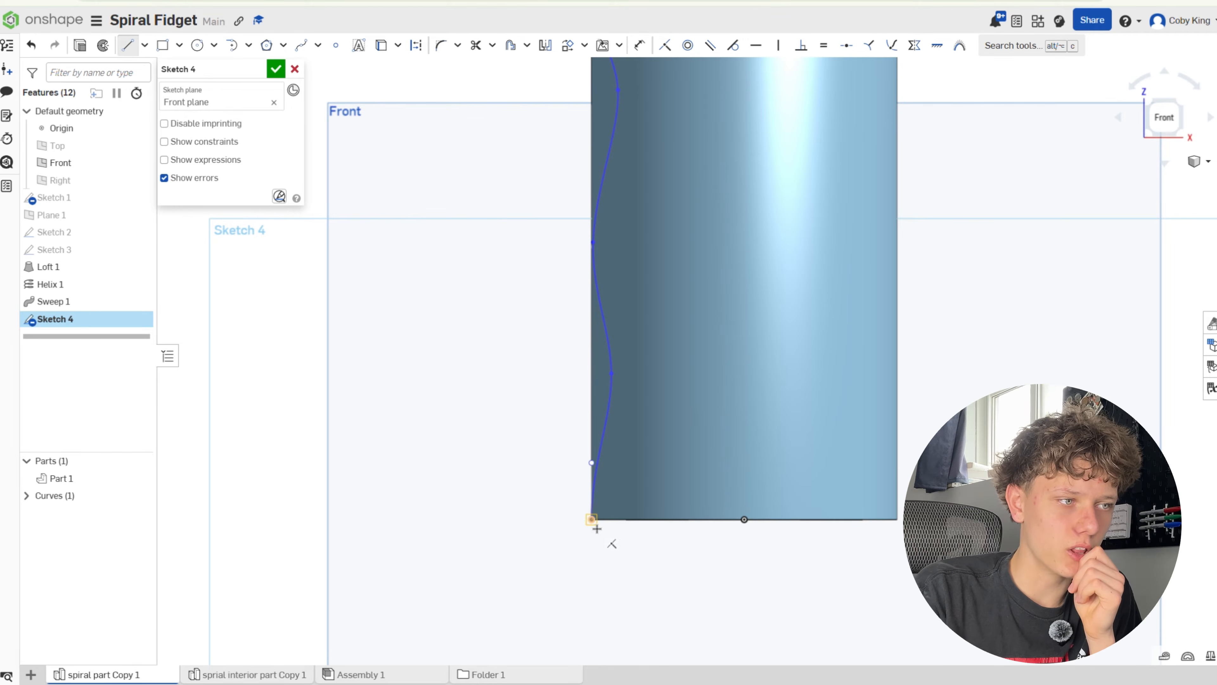
left_click(523, 519)
scroll(525, 501, "down", 4)
key("t")
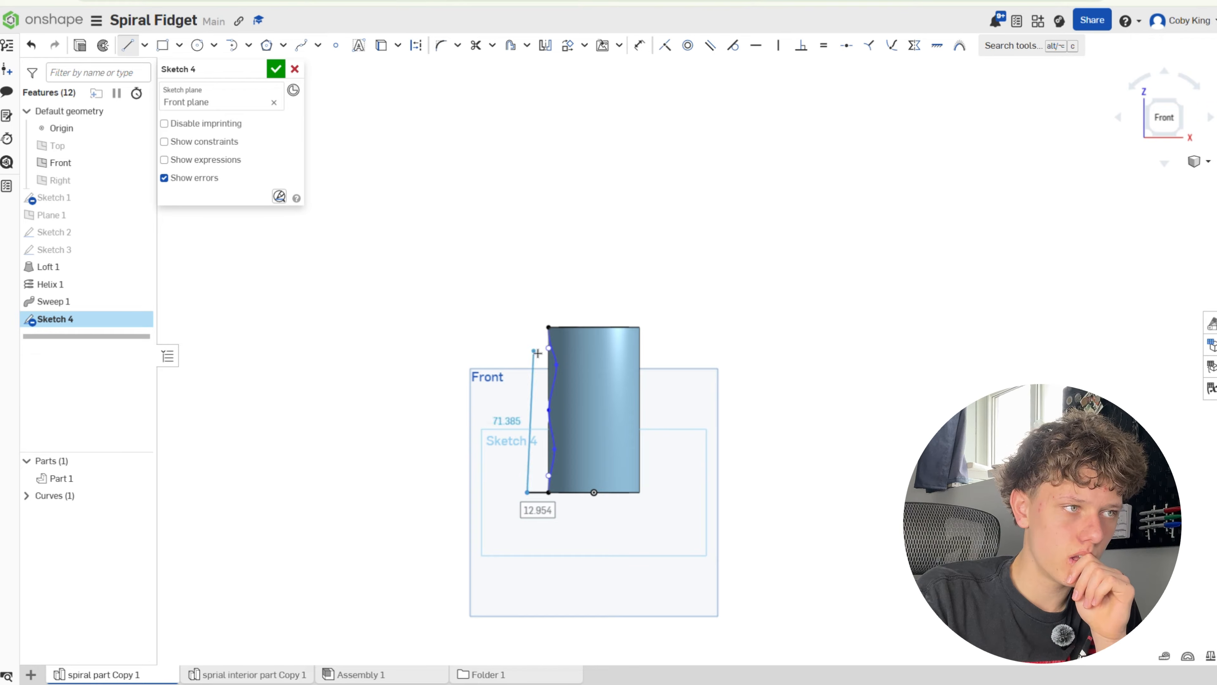
left_click(528, 325)
left_click(549, 327)
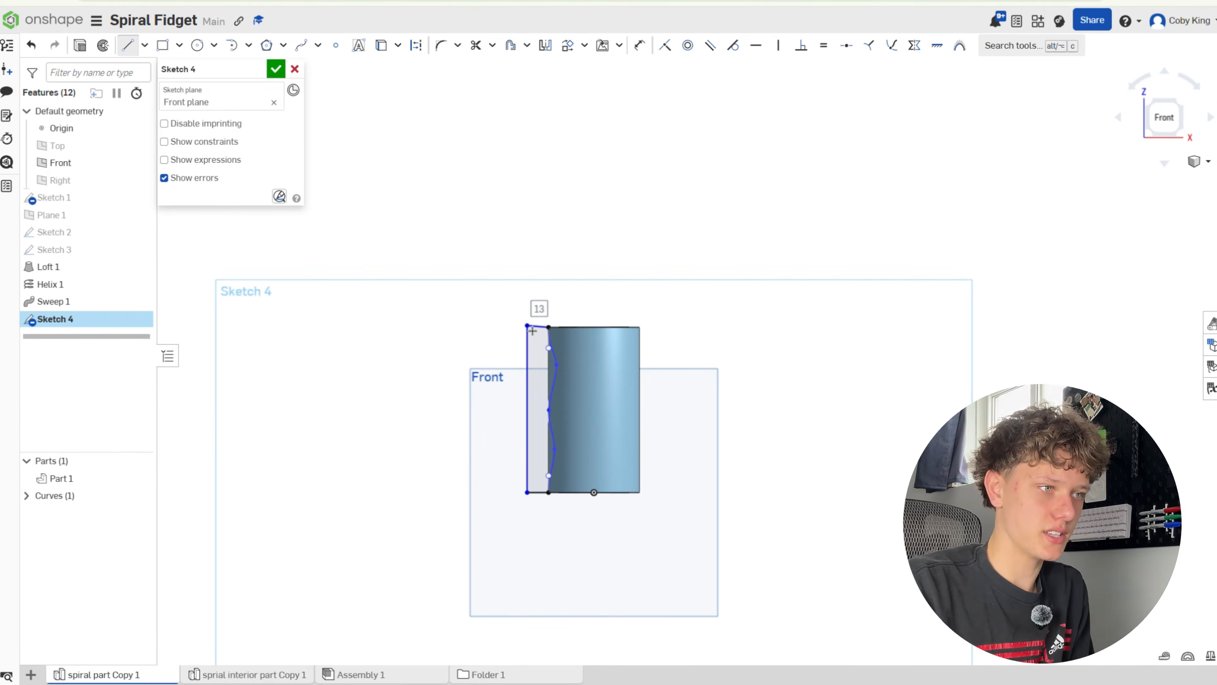
Select the sketch region between the outer lines and the spline to check how far the enclosed area reaches.
scroll(572, 419, "up", 5)
left_click(493, 379)
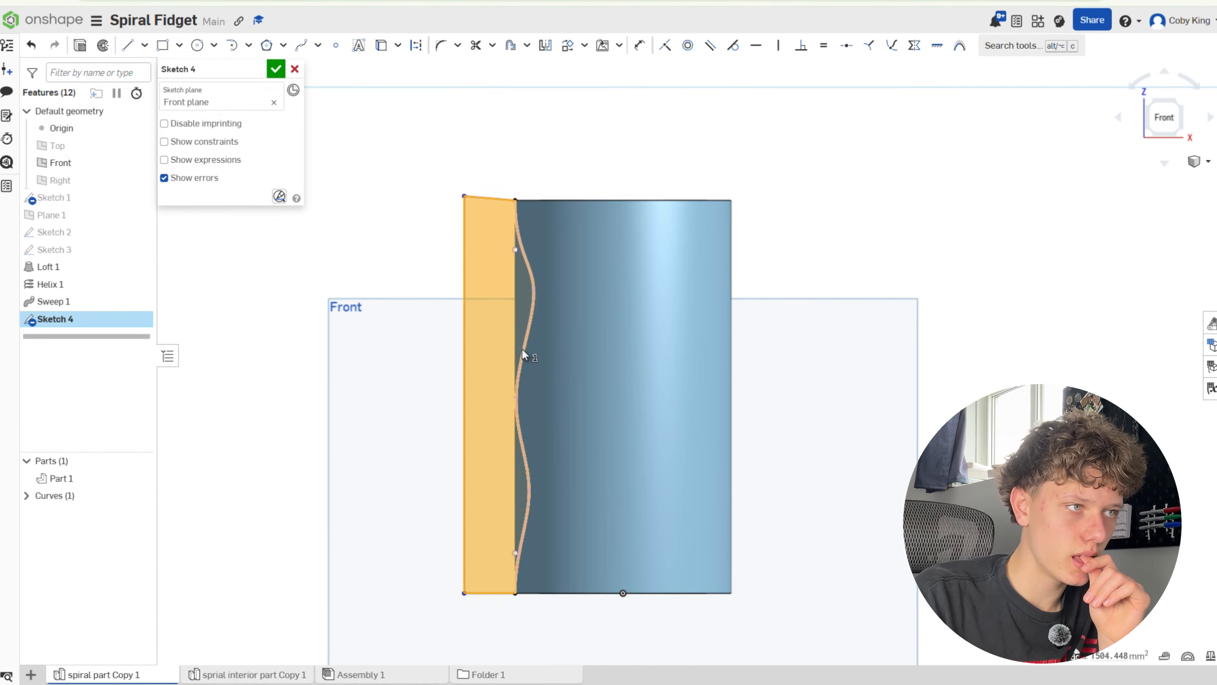
left_click(552, 337)
left_click(480, 335)
left_click(606, 350)
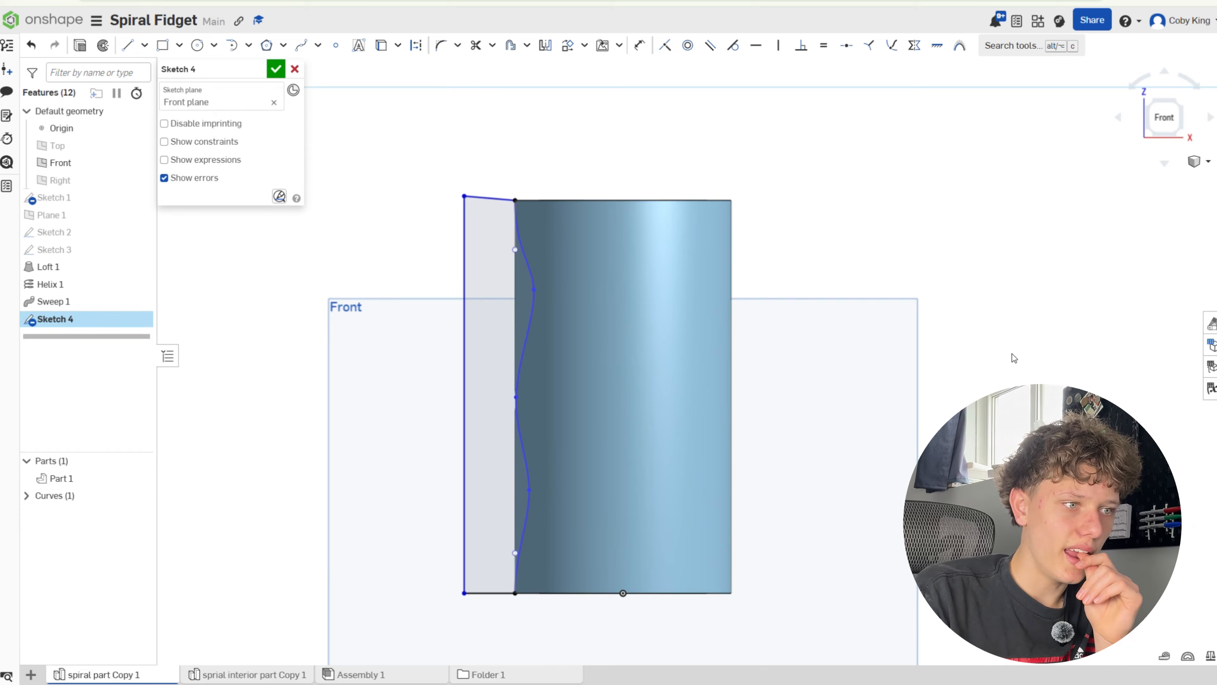
Draw a vertical line about 124 mm long up from the origin along the cylinder's centre, and finish the sketch.
mouse_move(1012, 354)
right_mouse_down()
mouse_move(1016, 368)
mouse_move(1014, 356)
right_mouse_up()
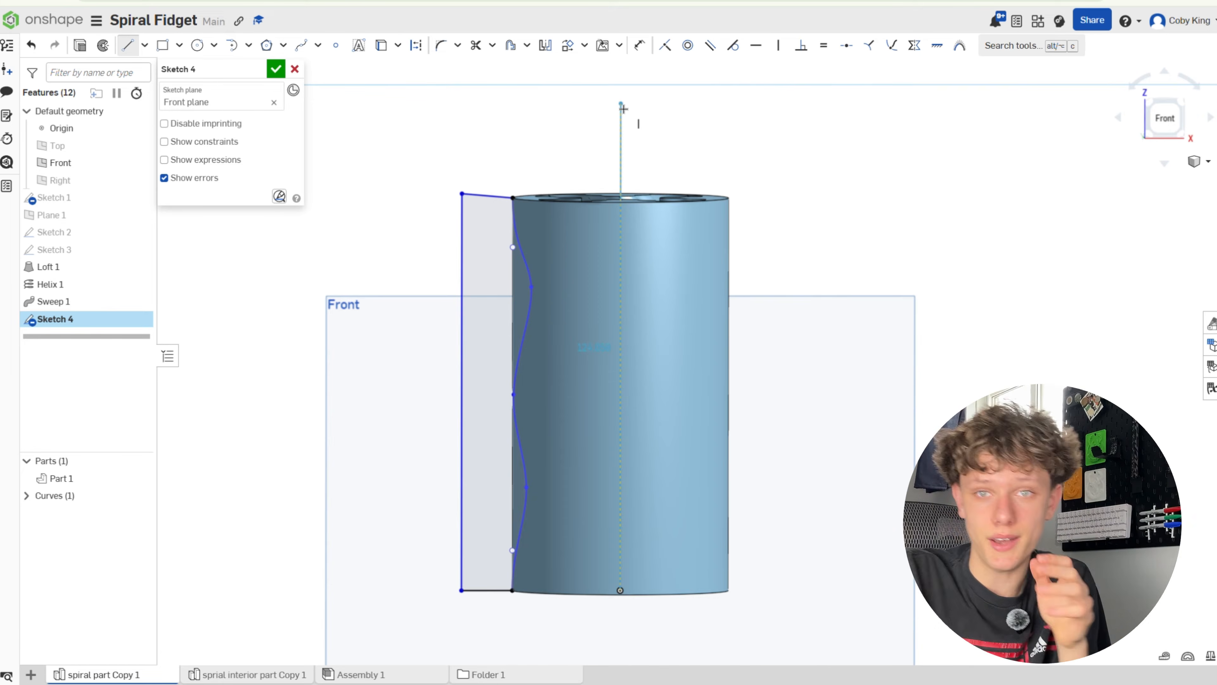
left_click(623, 109)
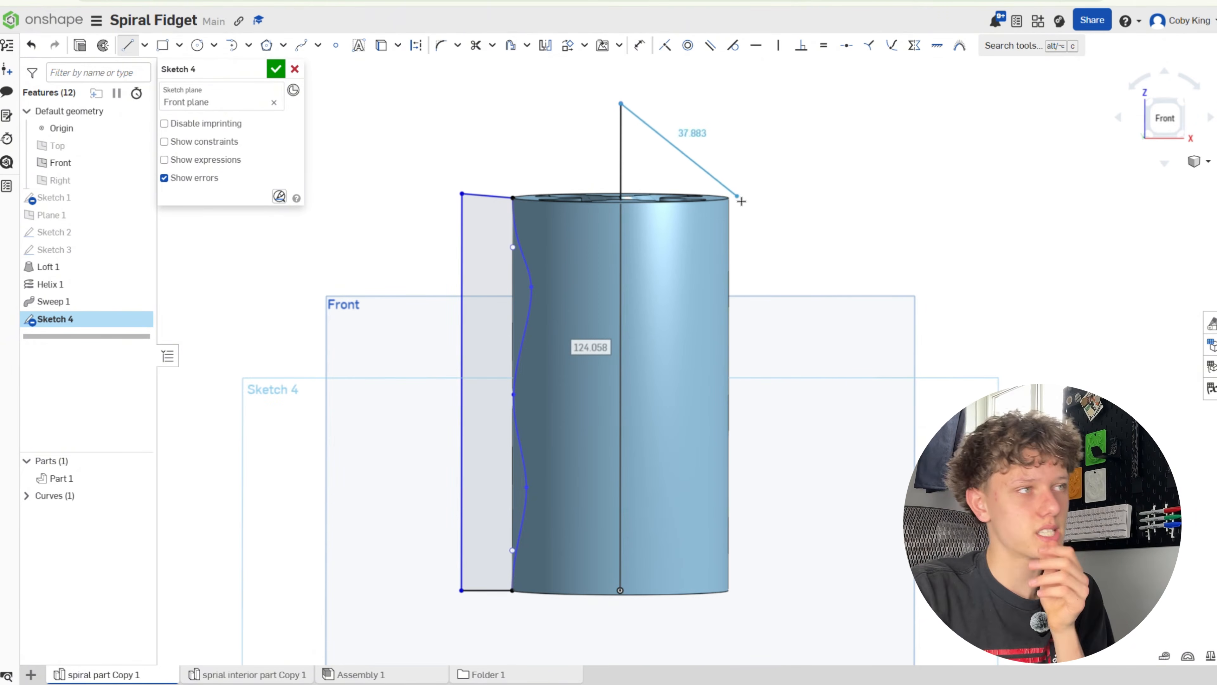
left_click(277, 70)
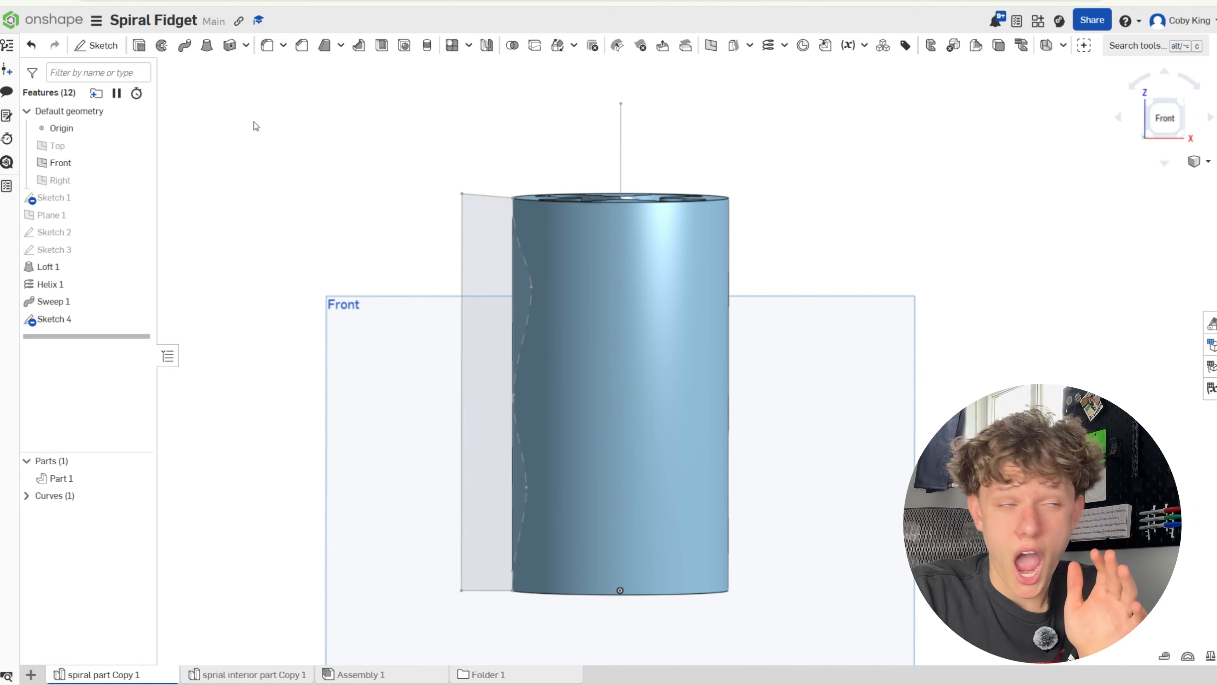
Revolve the region outside the wavy spline fully around the vertical centre line, removing material from the cylinder.
left_click(169, 49)
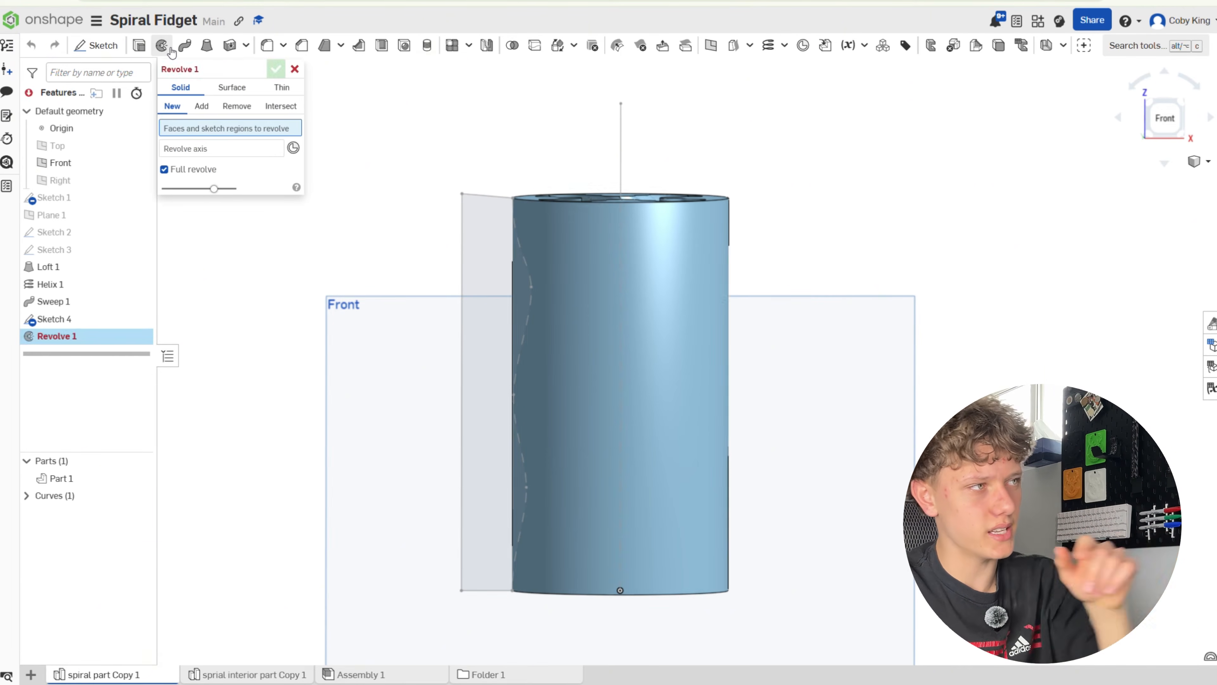
left_click(481, 281)
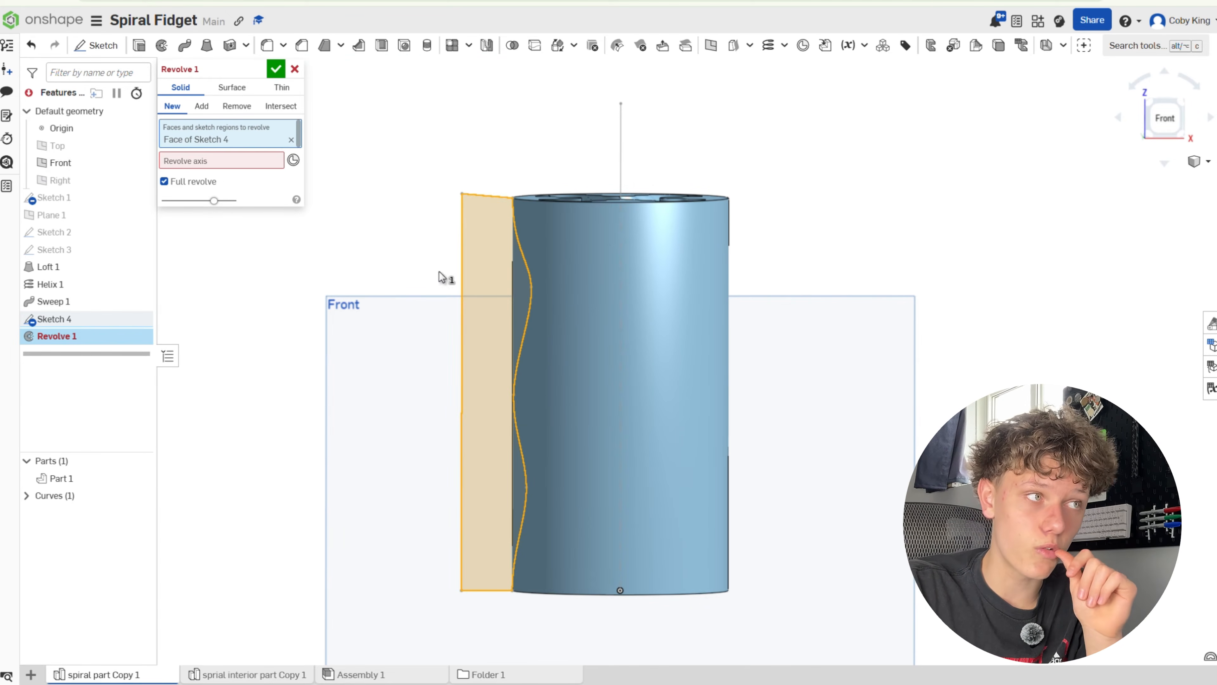
left_click(621, 156)
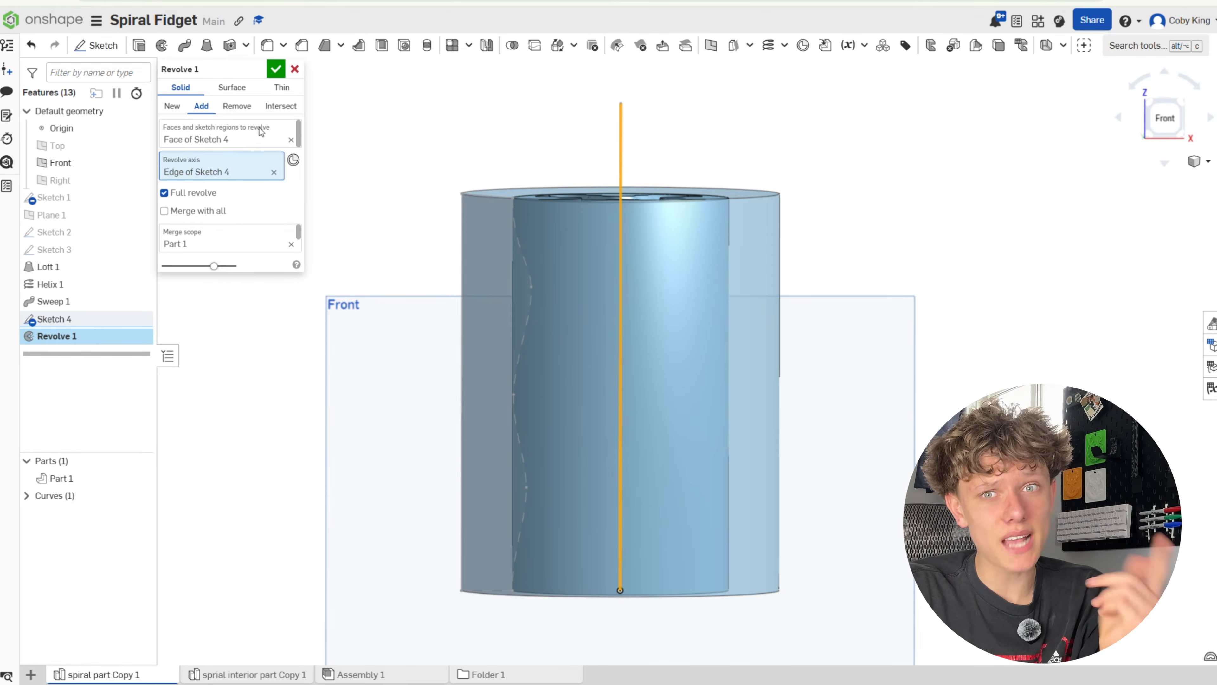
left_click(236, 106)
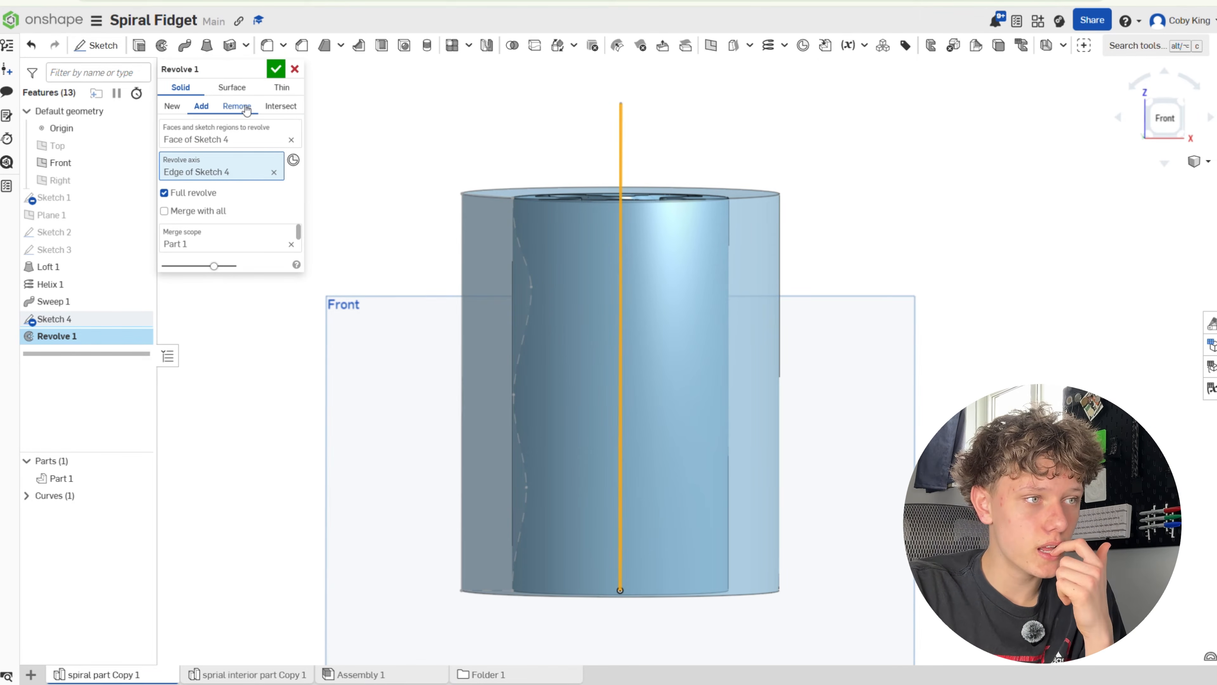
right_click_drag(374, 156, 967, 300)
key("Return")
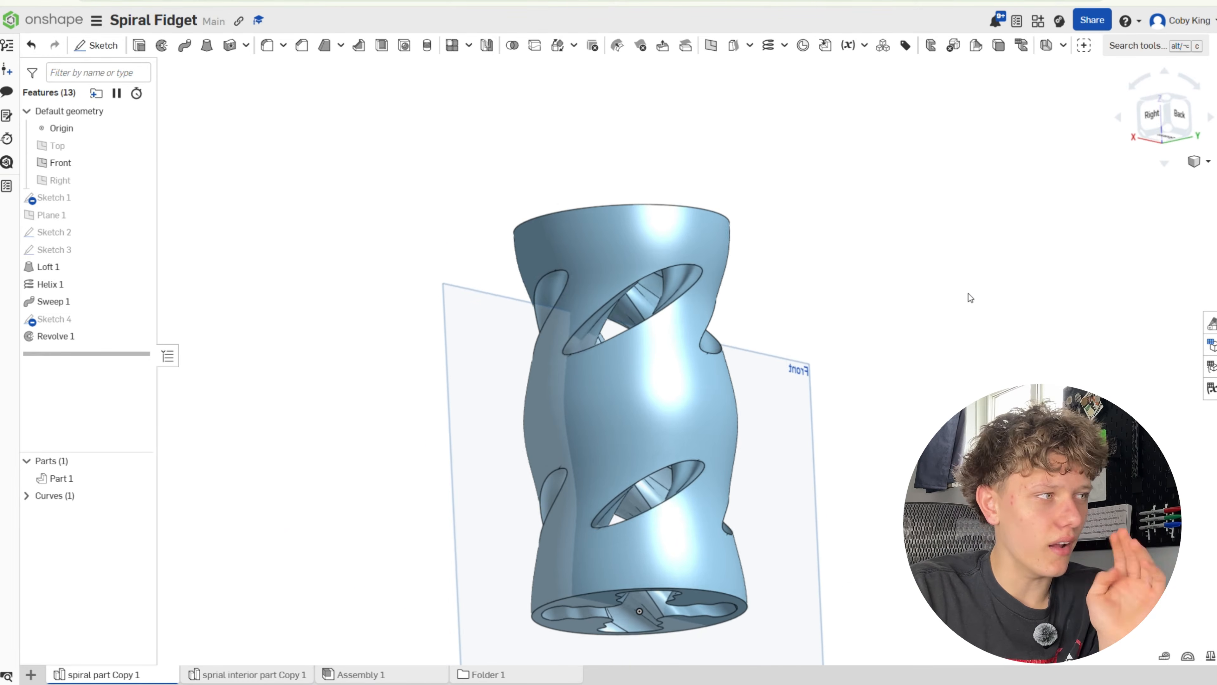
right_click_drag(493, 197, 789, 163)
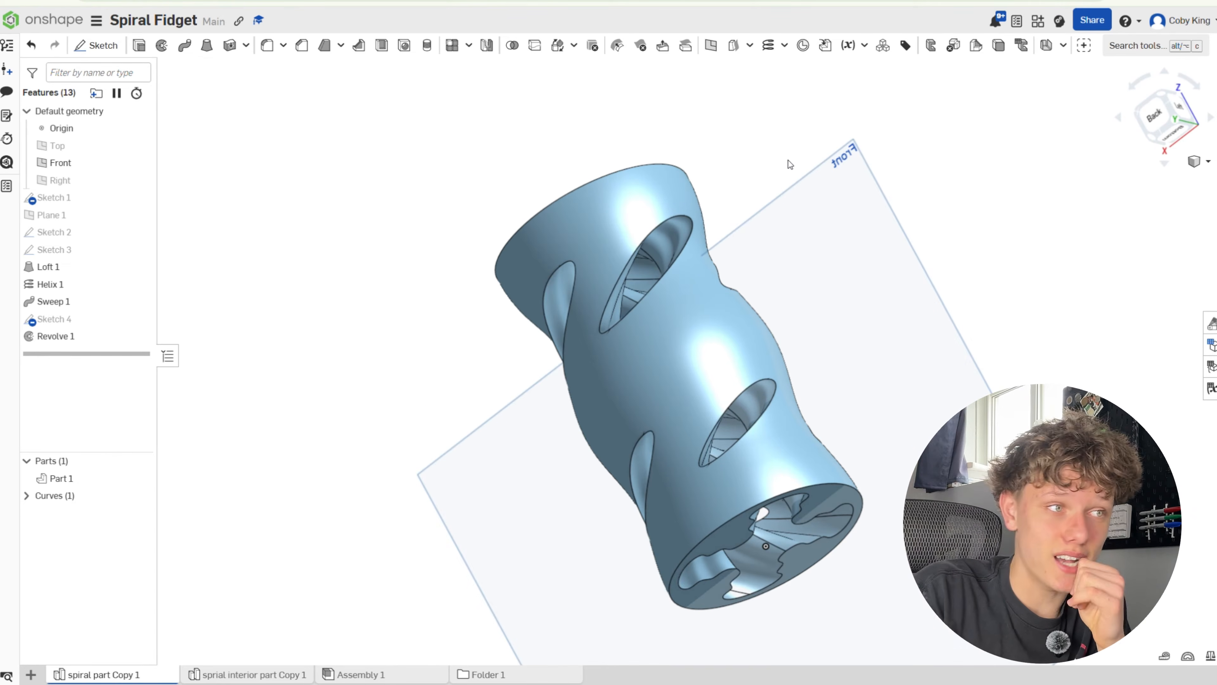
Review the splines in the outer profile sketch and in the cross-section sketch on the Top plane.
double_click(88, 321)
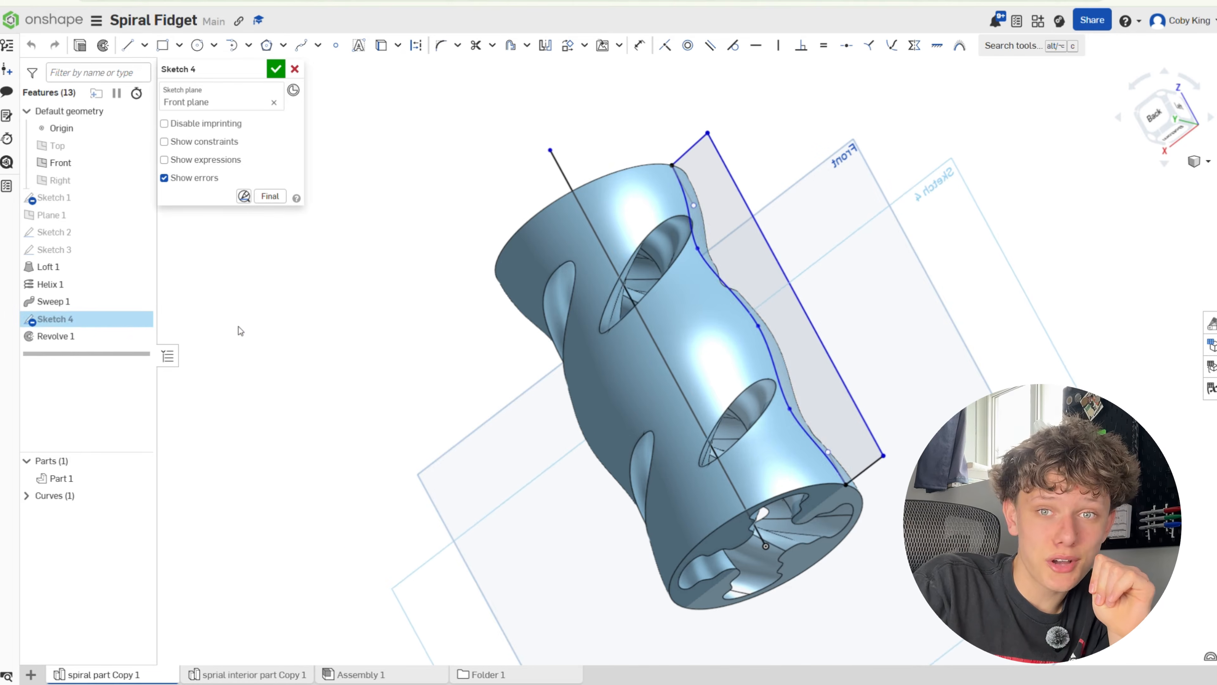
double_click(72, 198)
mouse_move(828, 424)
right_mouse_down()
mouse_move(840, 418)
mouse_move(810, 367)
right_mouse_up()
scroll(808, 362, "down", 3)
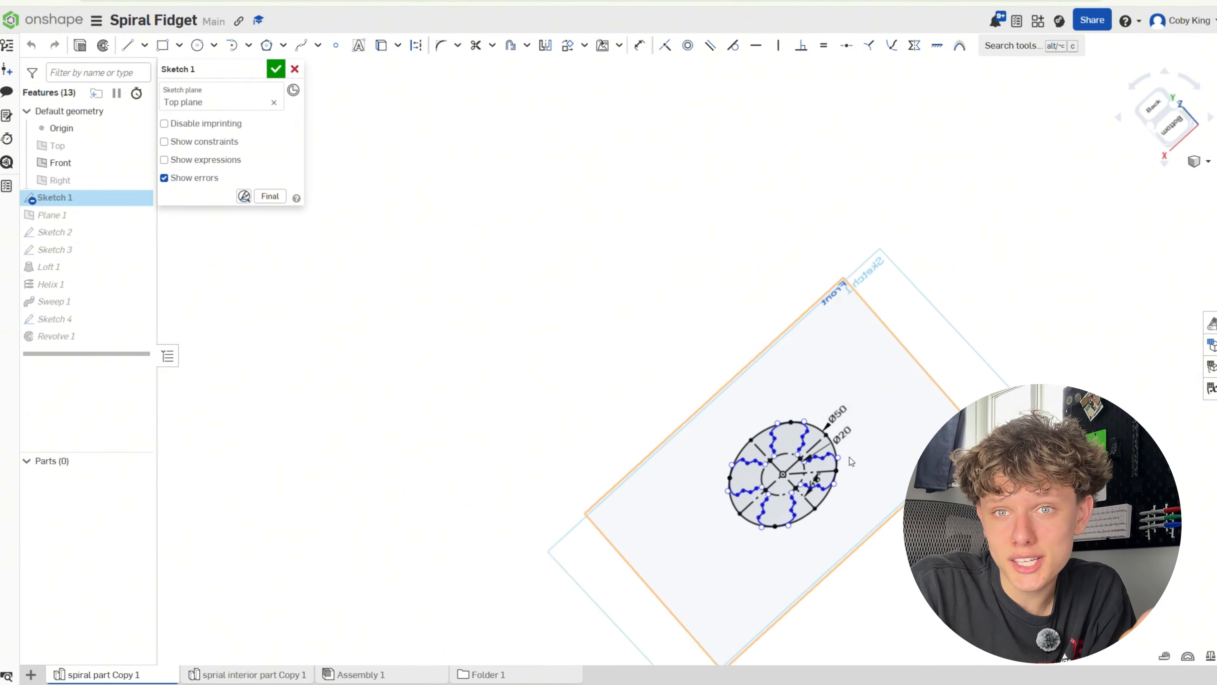
scroll(860, 508, "up", 4)
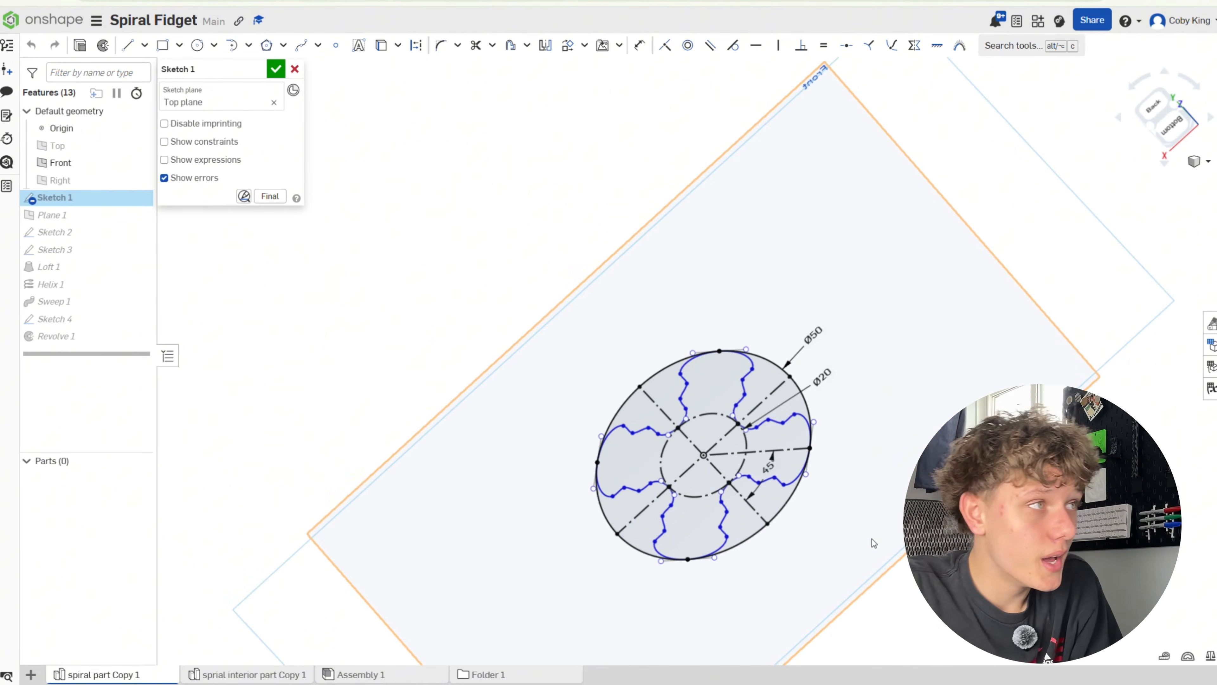
left_click(276, 71)
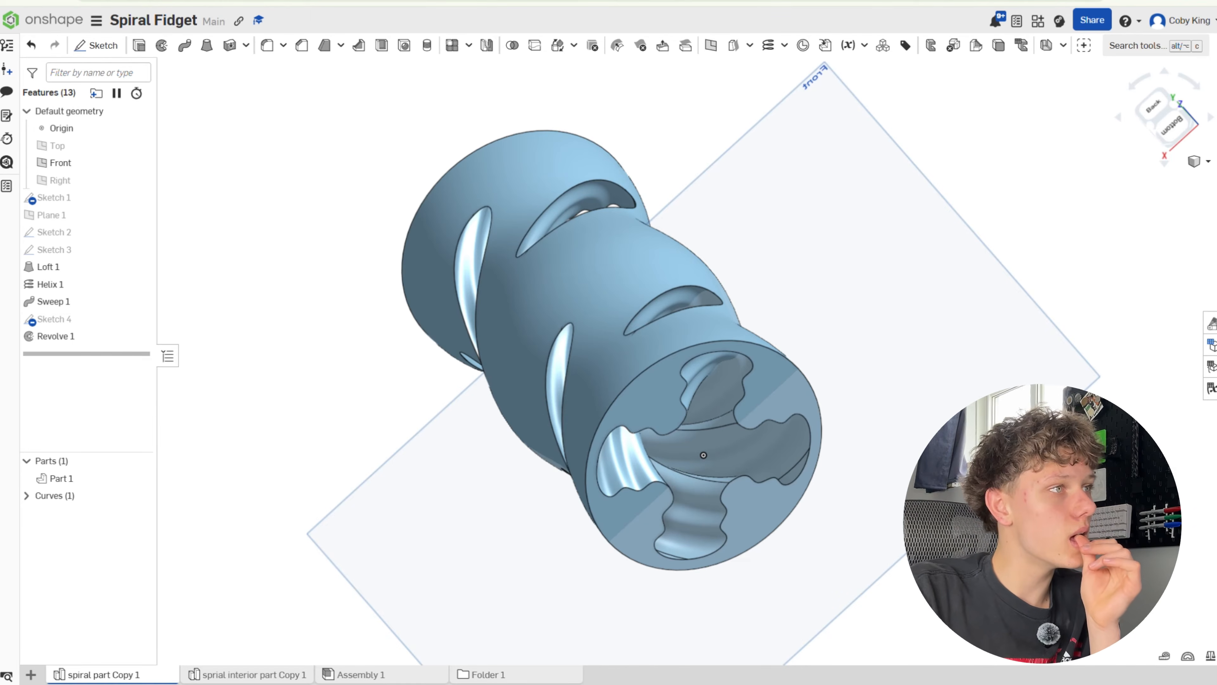
Search Google Images in a new browser tab for "curvy line" and open the curved black line clip art.
key("ctrl+t")
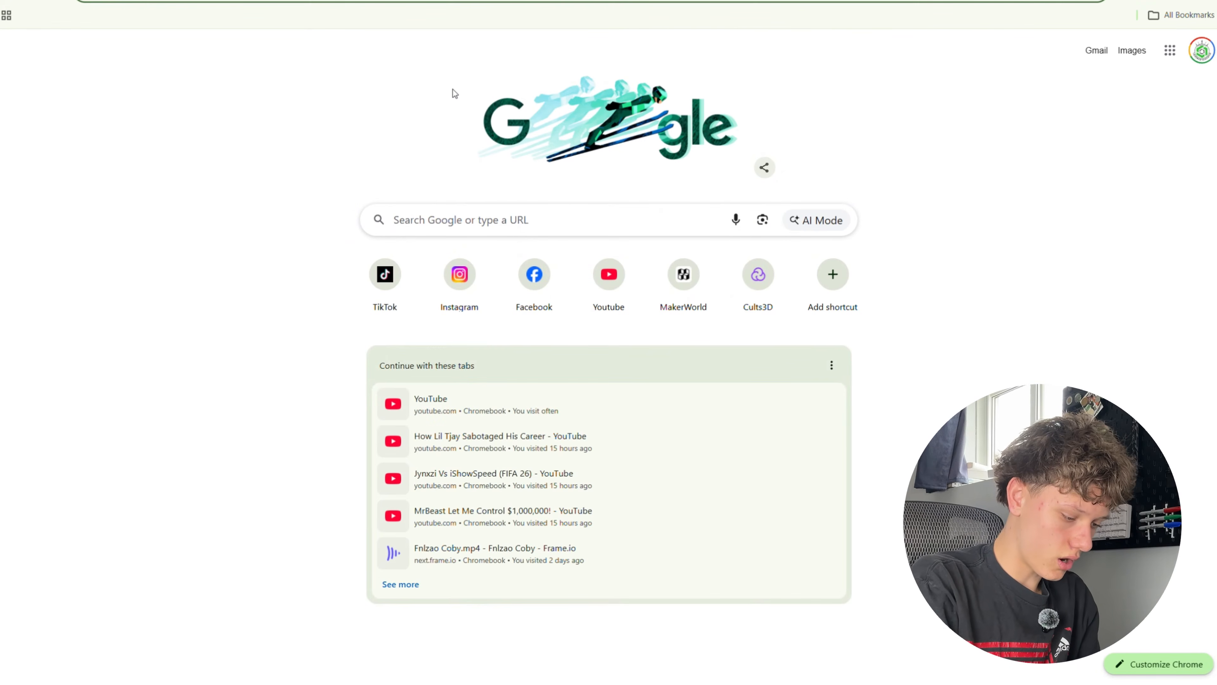
type("curvy l")
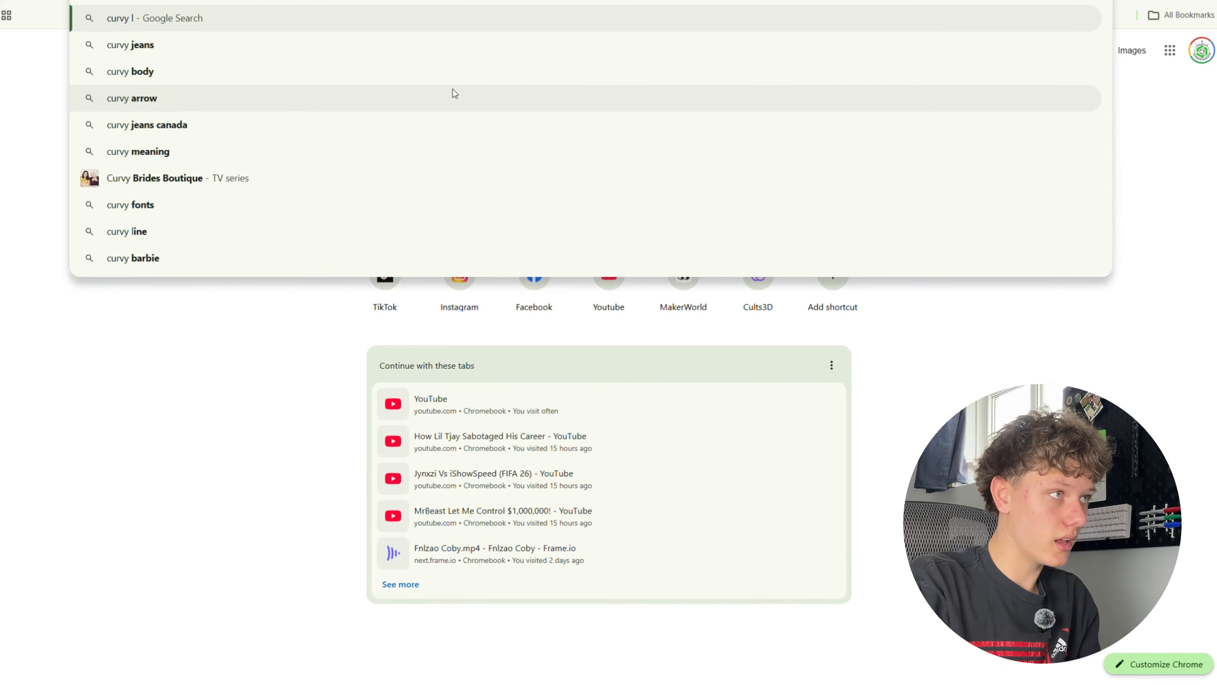
type("ine")
key("Return")
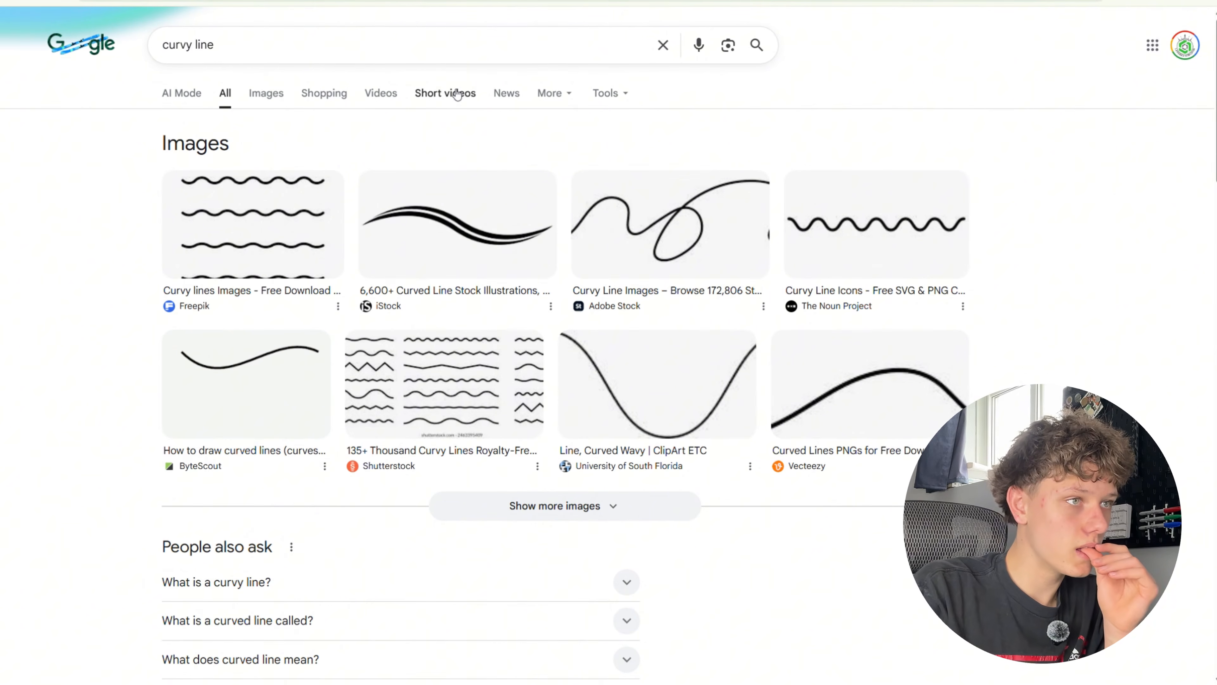
left_click(284, 81)
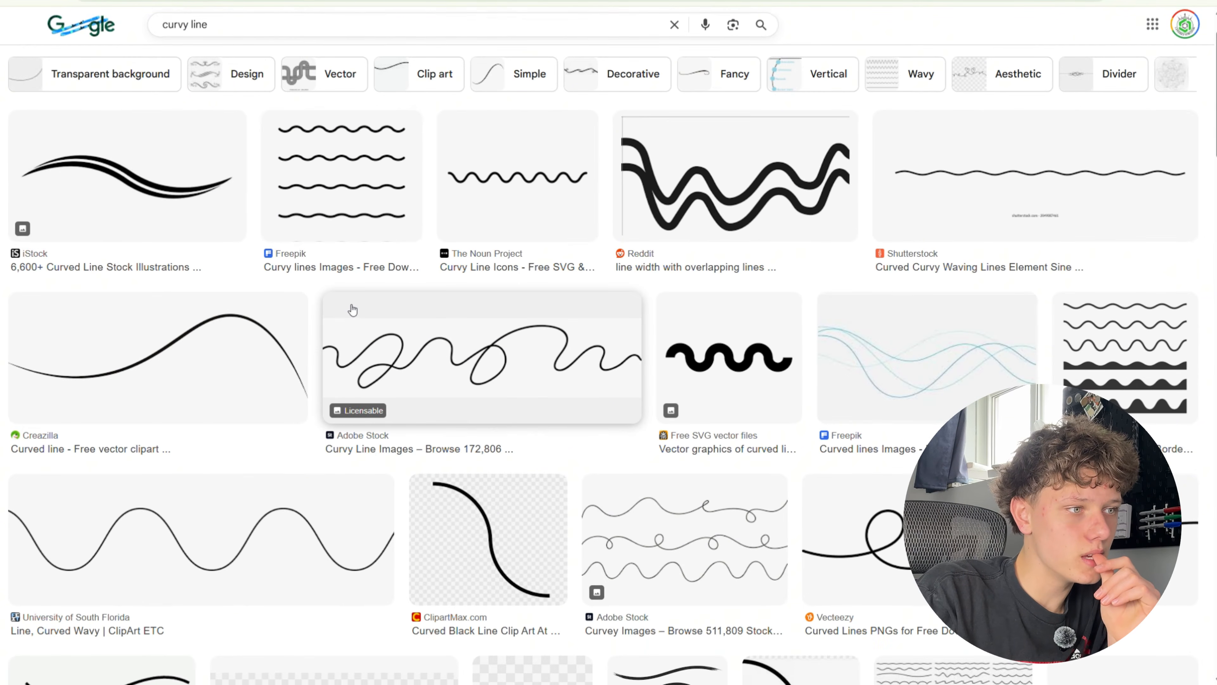
scroll(435, 332, "down", 4)
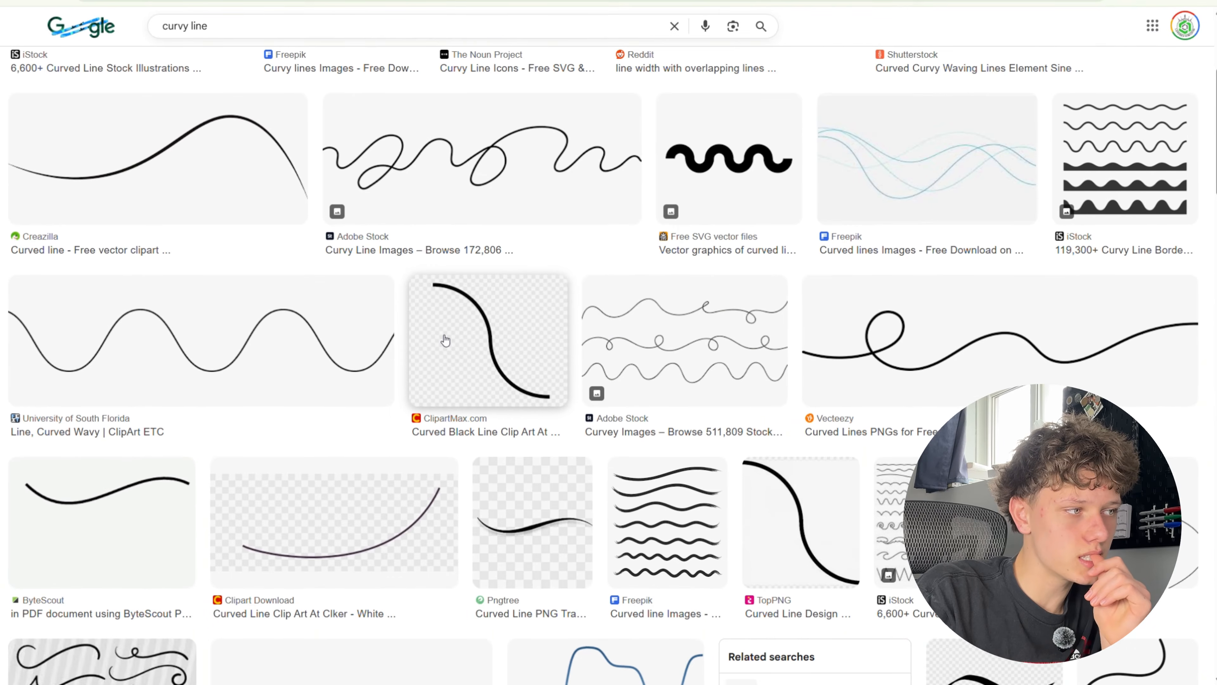
left_click(451, 335)
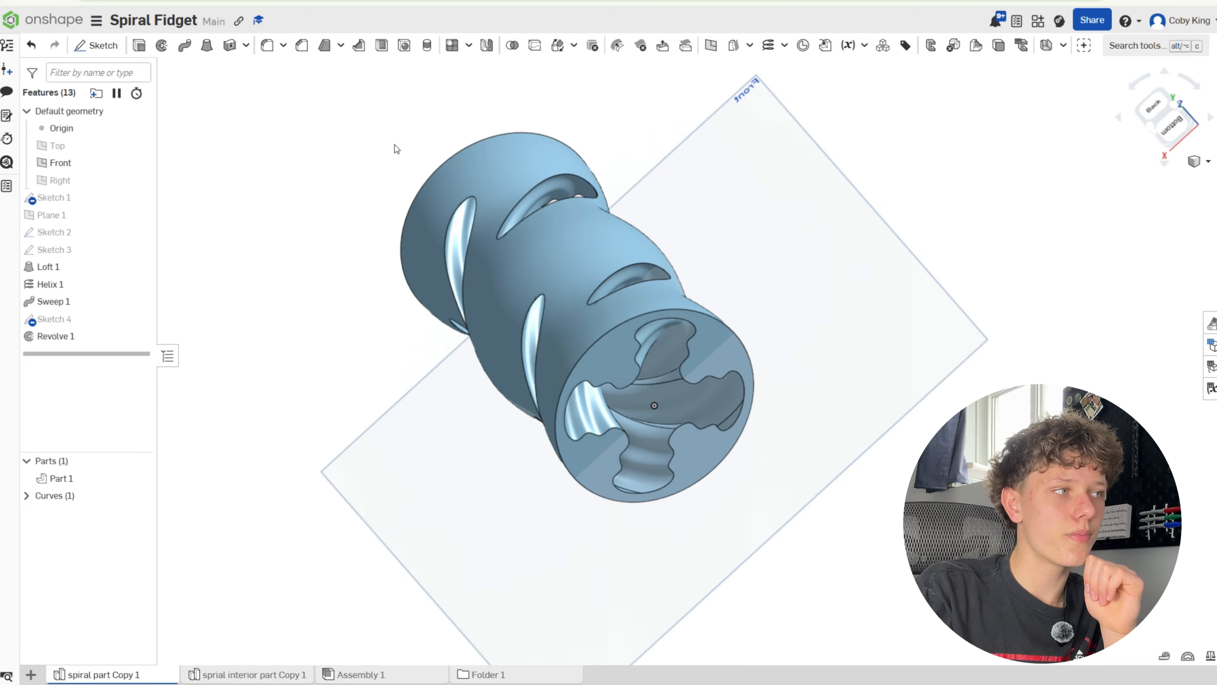
Edit Sketch 4 from the back view and insert the imported curved black line image with one edge on the centre line.
mouse_move(394, 150)
right_mouse_down()
mouse_move(557, 168)
mouse_move(744, 268)
mouse_move(669, 342)
right_mouse_up()
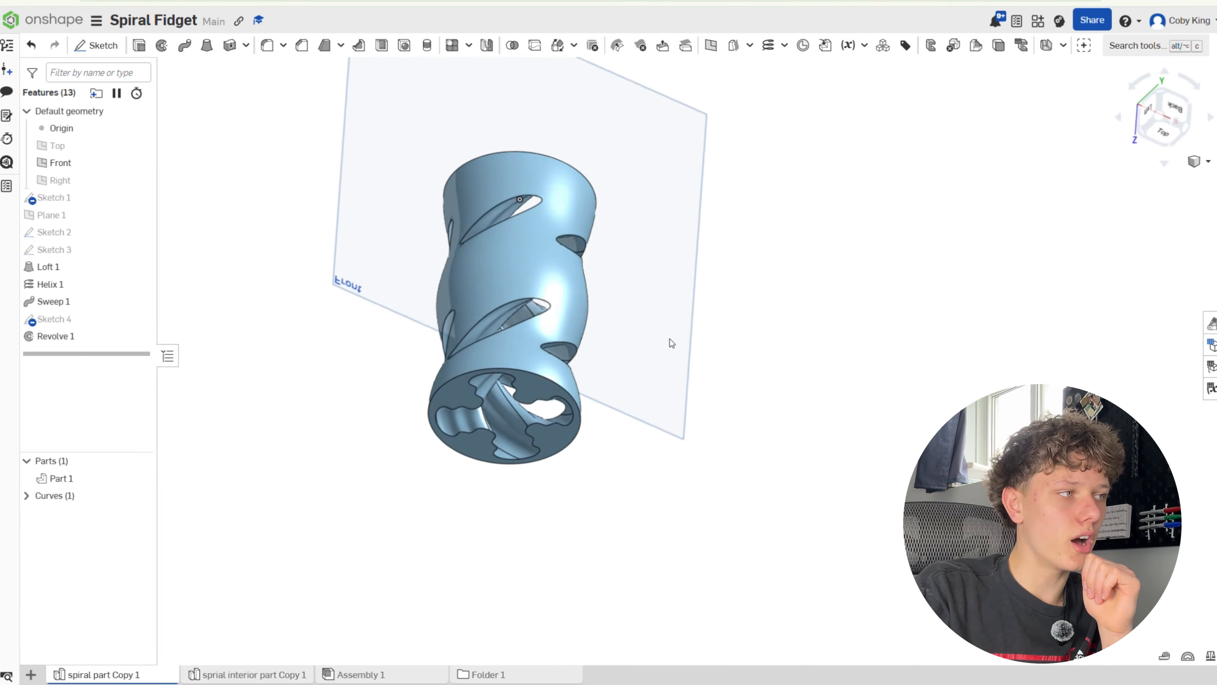
double_click(95, 320)
left_click(1189, 104)
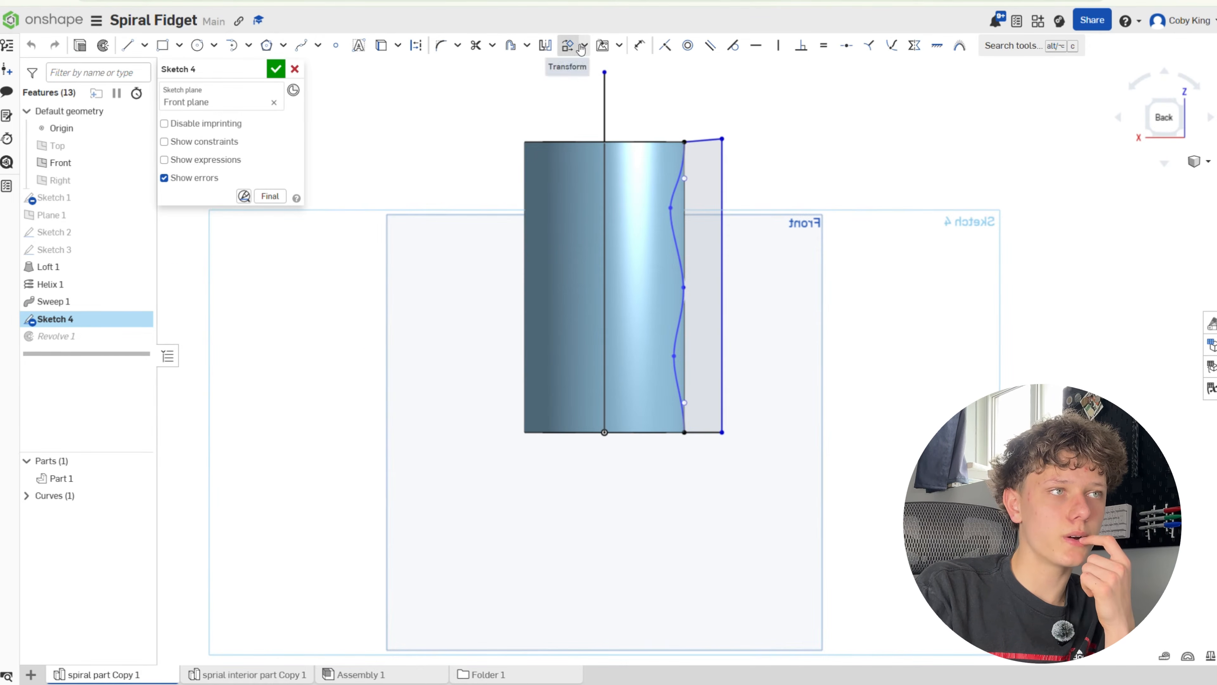
left_click(603, 47)
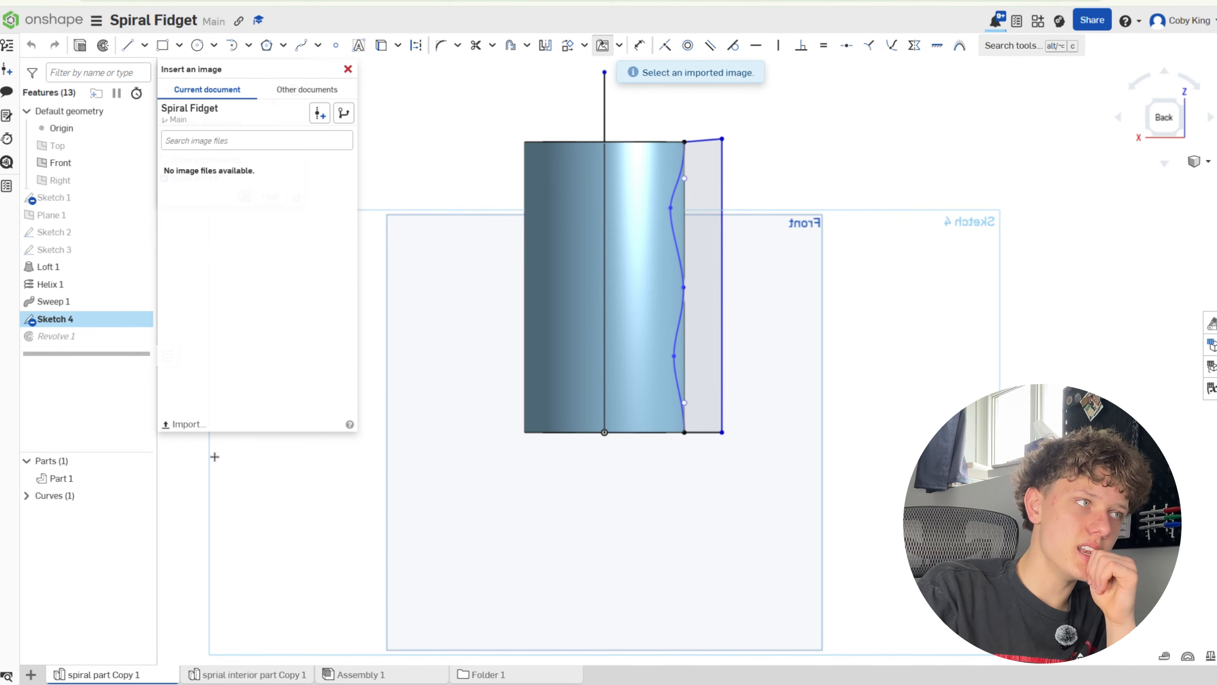
left_click(244, 168)
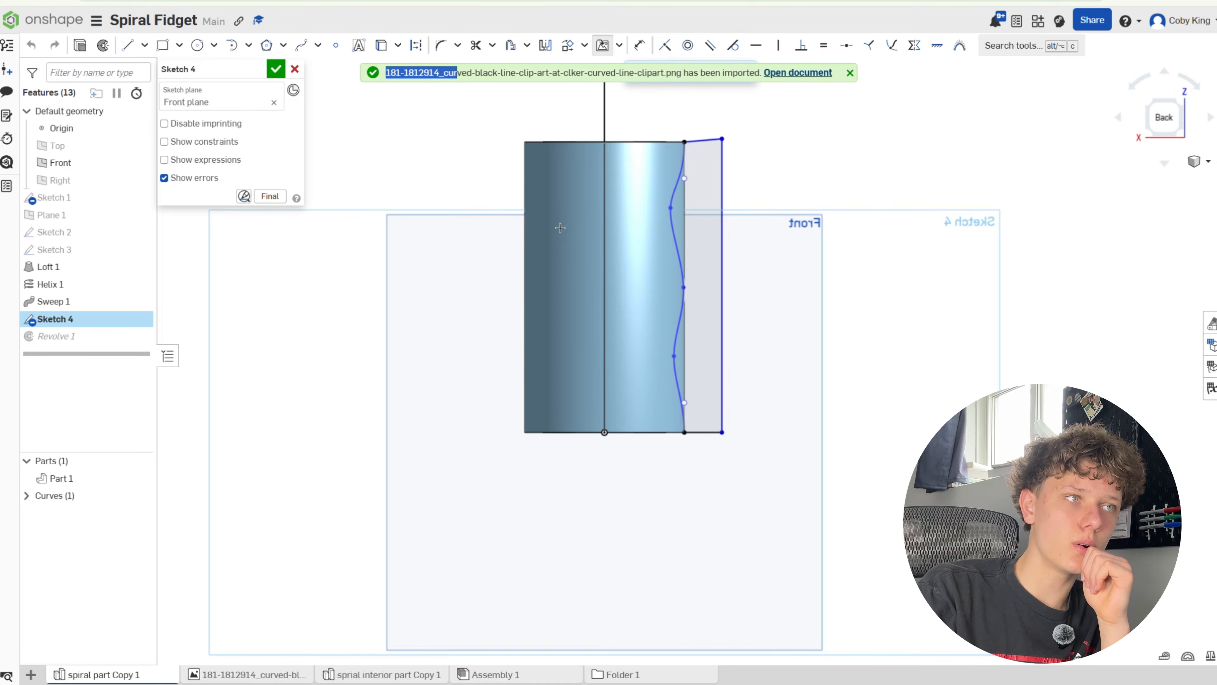
left_click(596, 414)
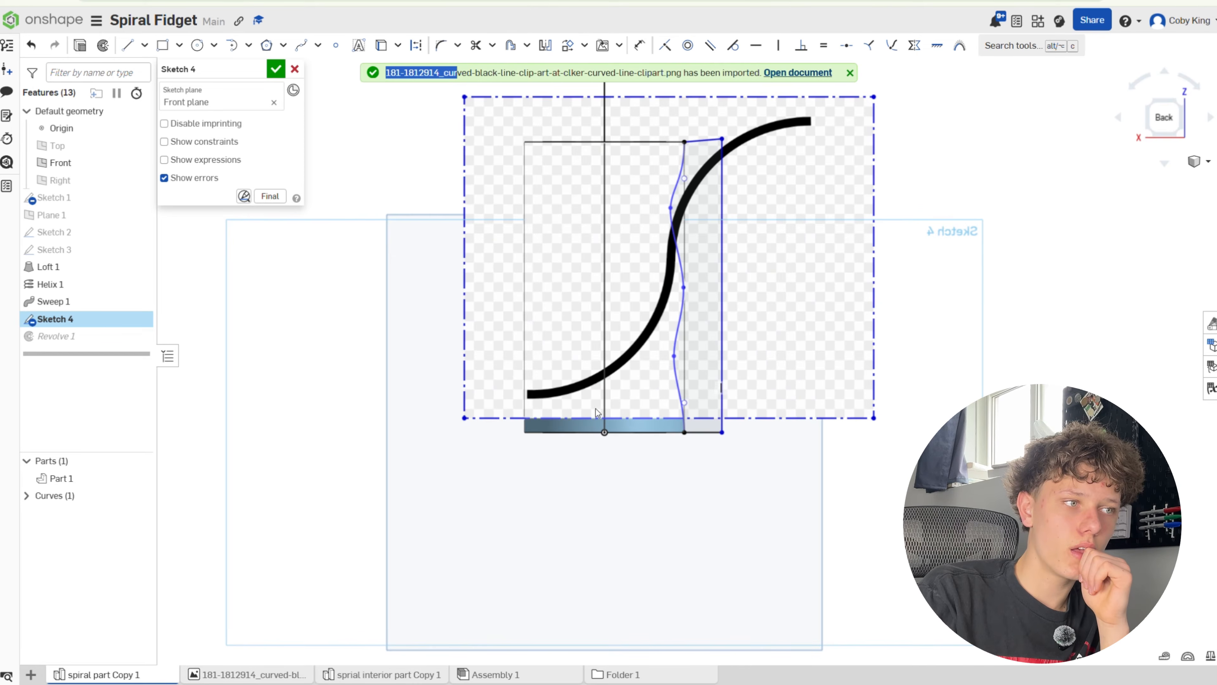
left_click_drag(478, 436, 610, 566)
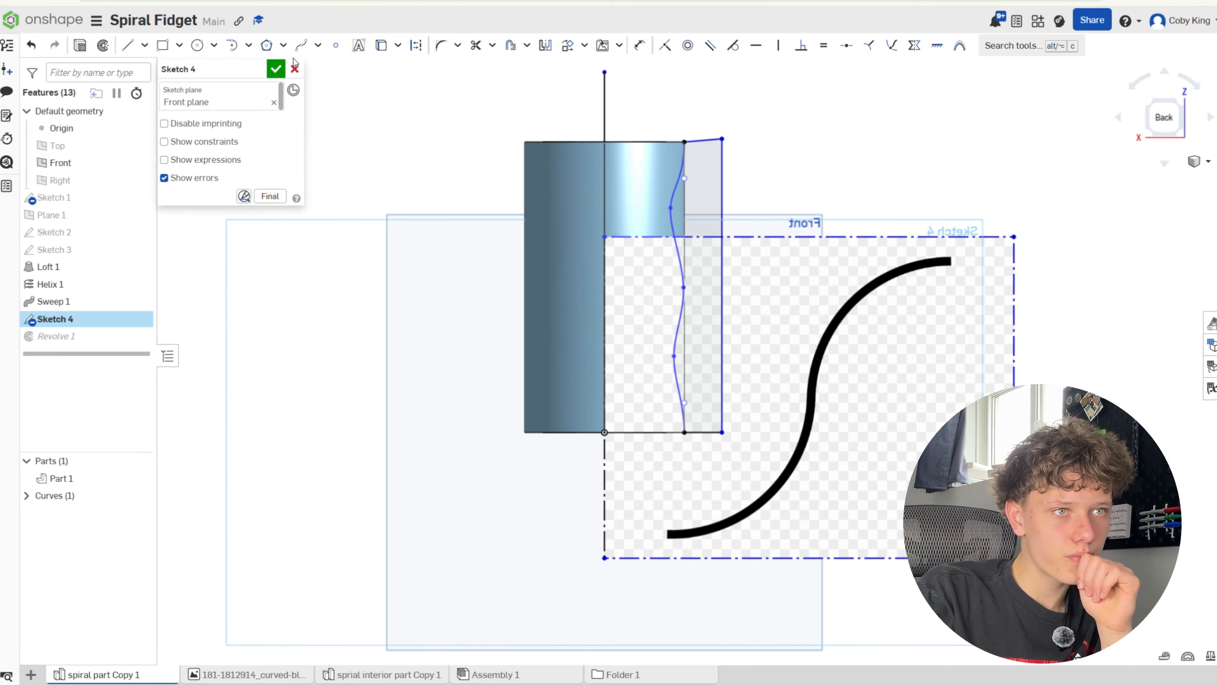
Trace the curved black line in the inserted image with a spline running from its upper end to its lower end.
left_click(301, 45)
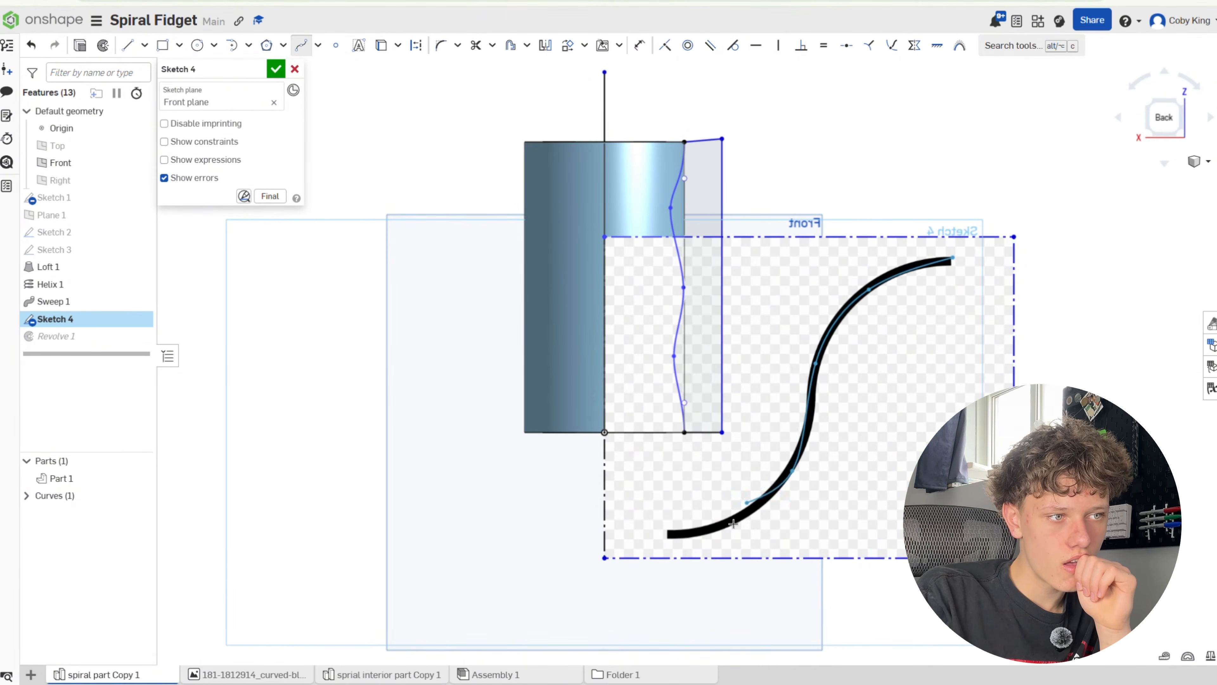
left_click(725, 533)
double_click(657, 538)
key("Escape")
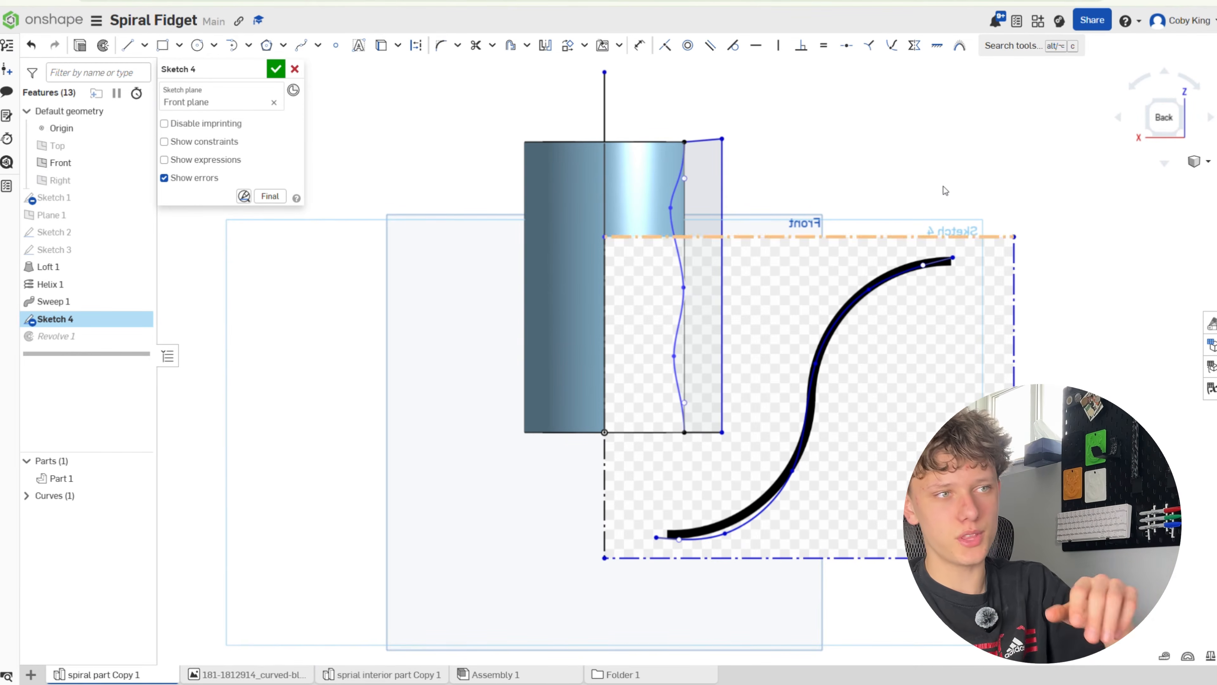
Delete the inserted curve image and the spline traced over it from the sketch.
left_click(1015, 366)
left_click(820, 351)
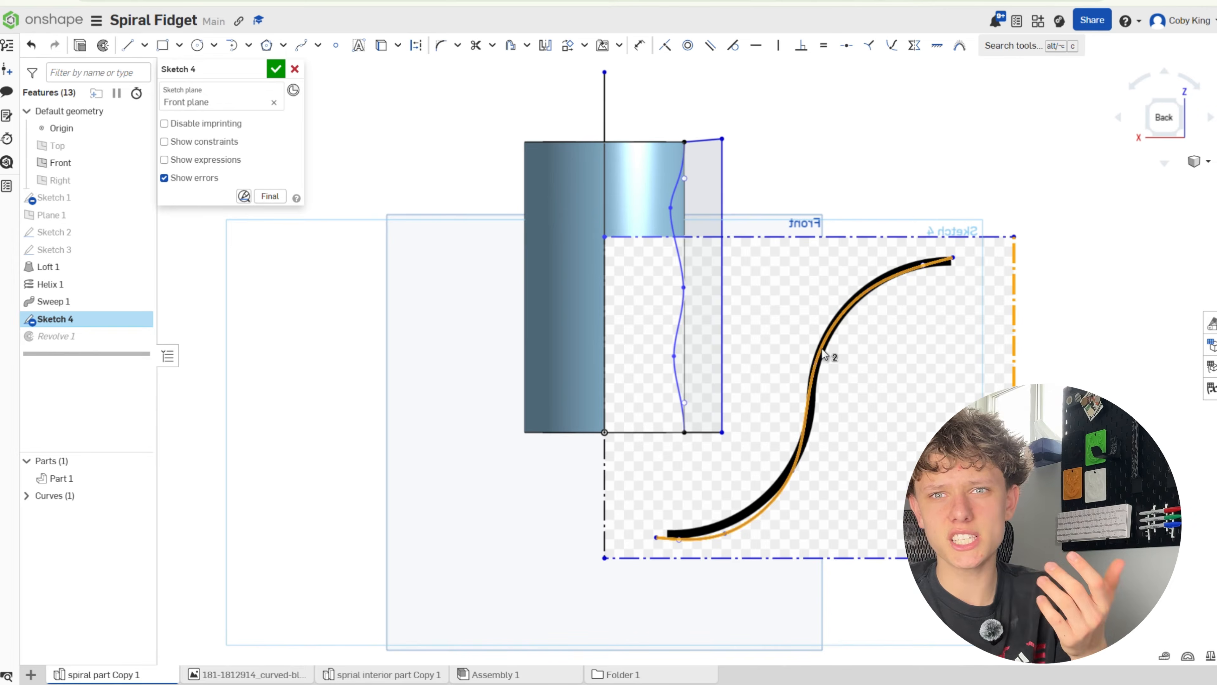
key("Delete")
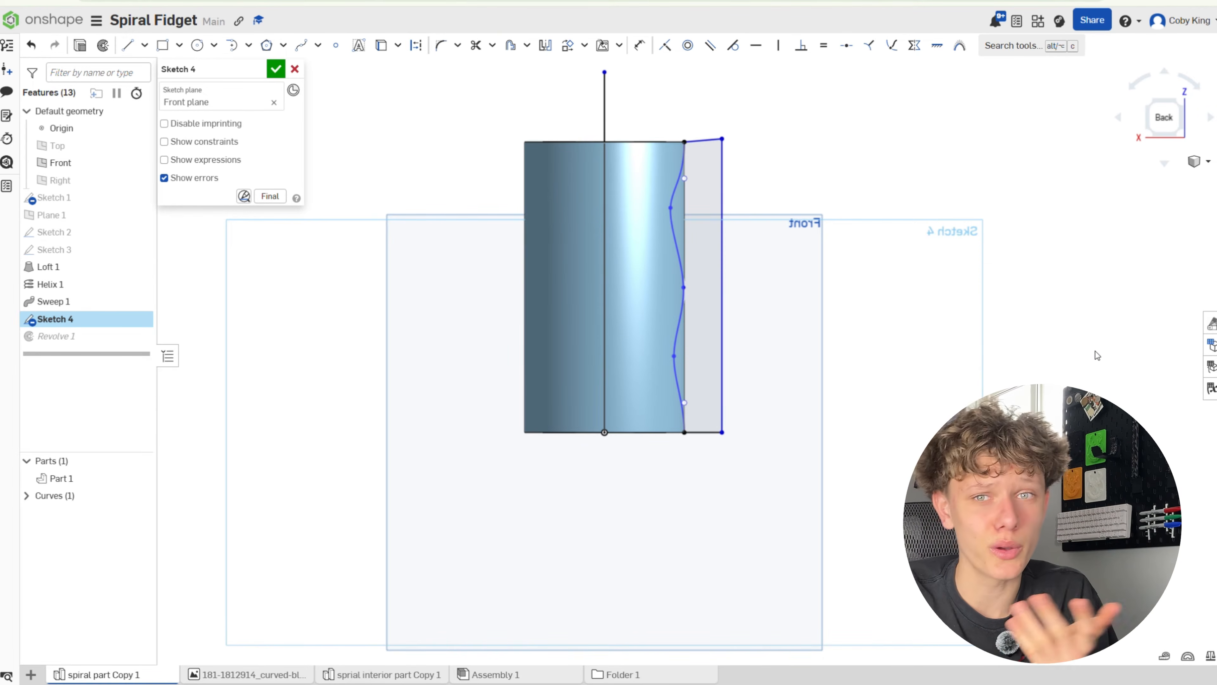
Move the outer profile spline's three interior points inward to deepen its waves, and finish the sketch.
scroll(1125, 346, "up", 2)
scroll(1125, 345, "up", 1)
scroll(987, 378, "down", 2)
scroll(681, 277, "up", 2)
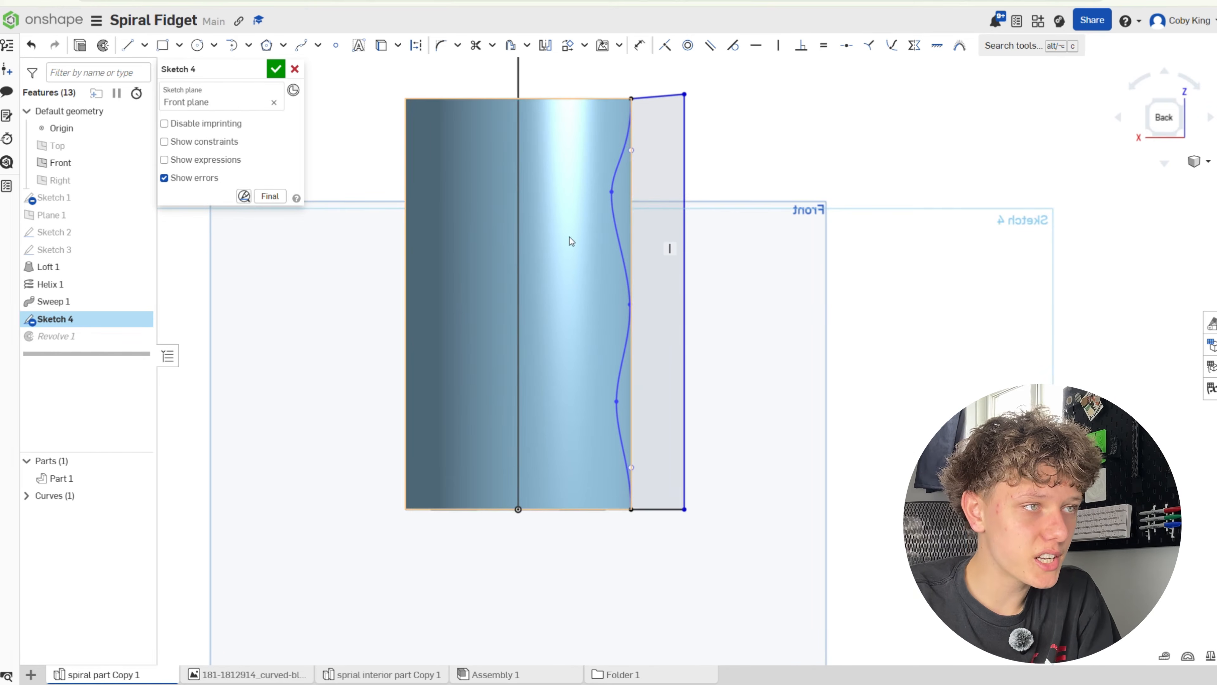
left_click_drag(631, 305, 620, 305)
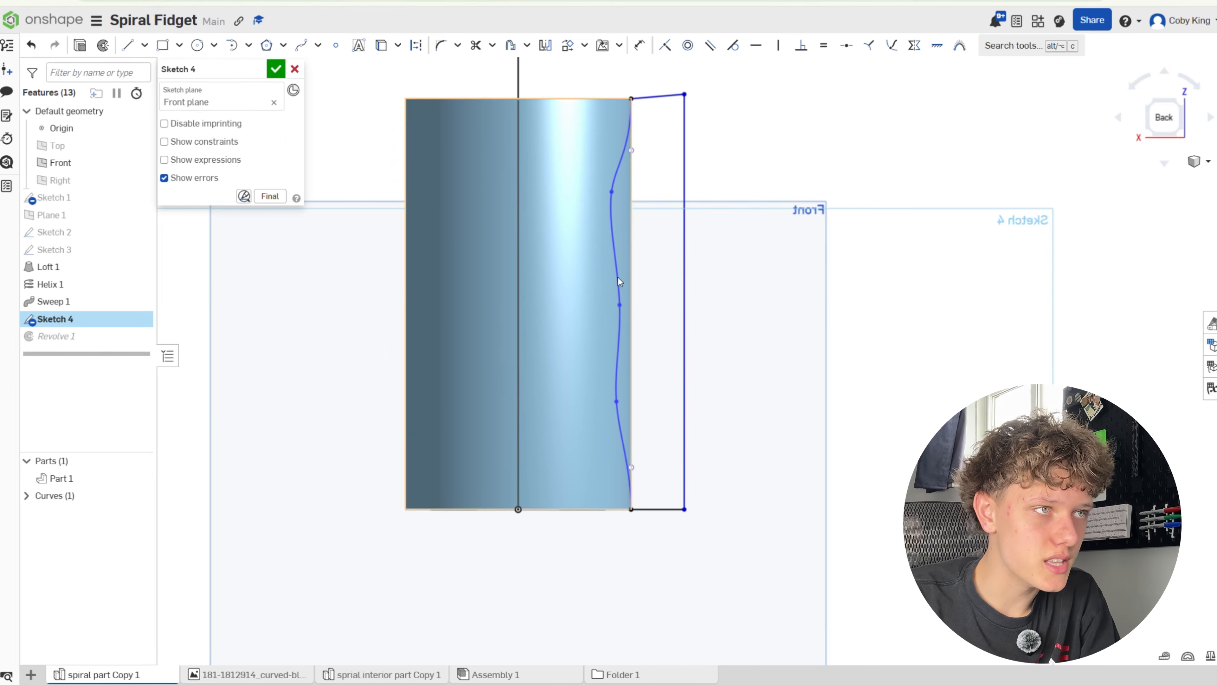
left_click_drag(611, 191, 598, 199)
left_click_drag(617, 402, 600, 405)
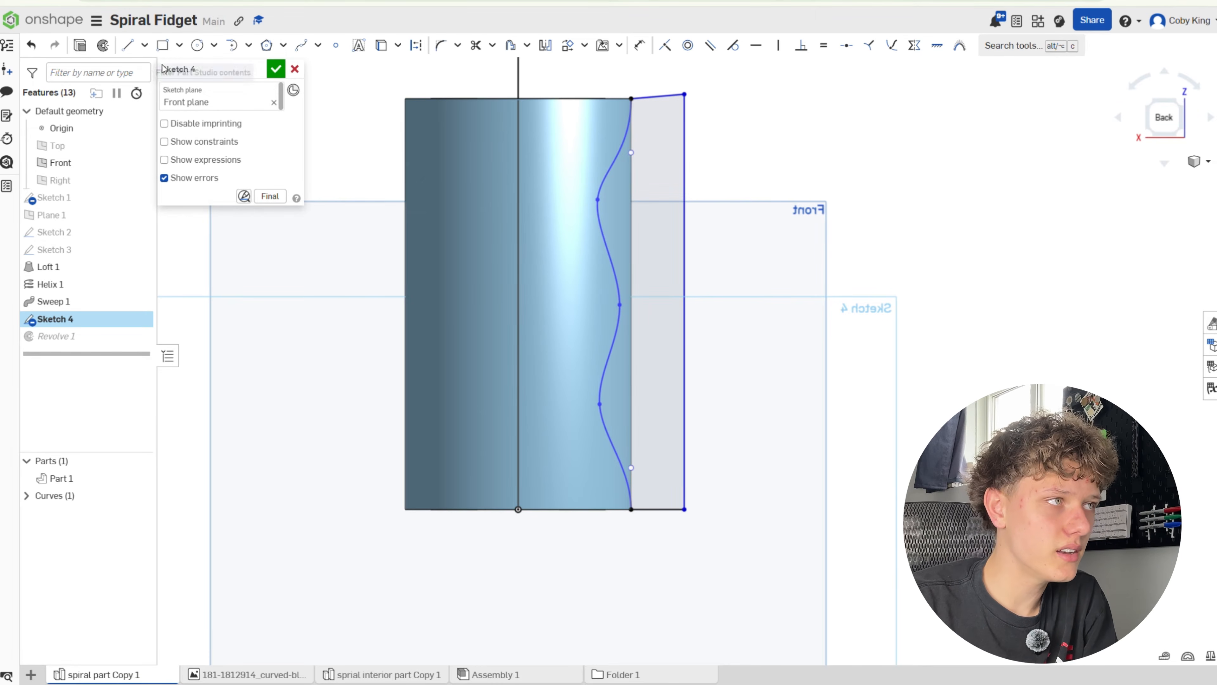
left_click(276, 69)
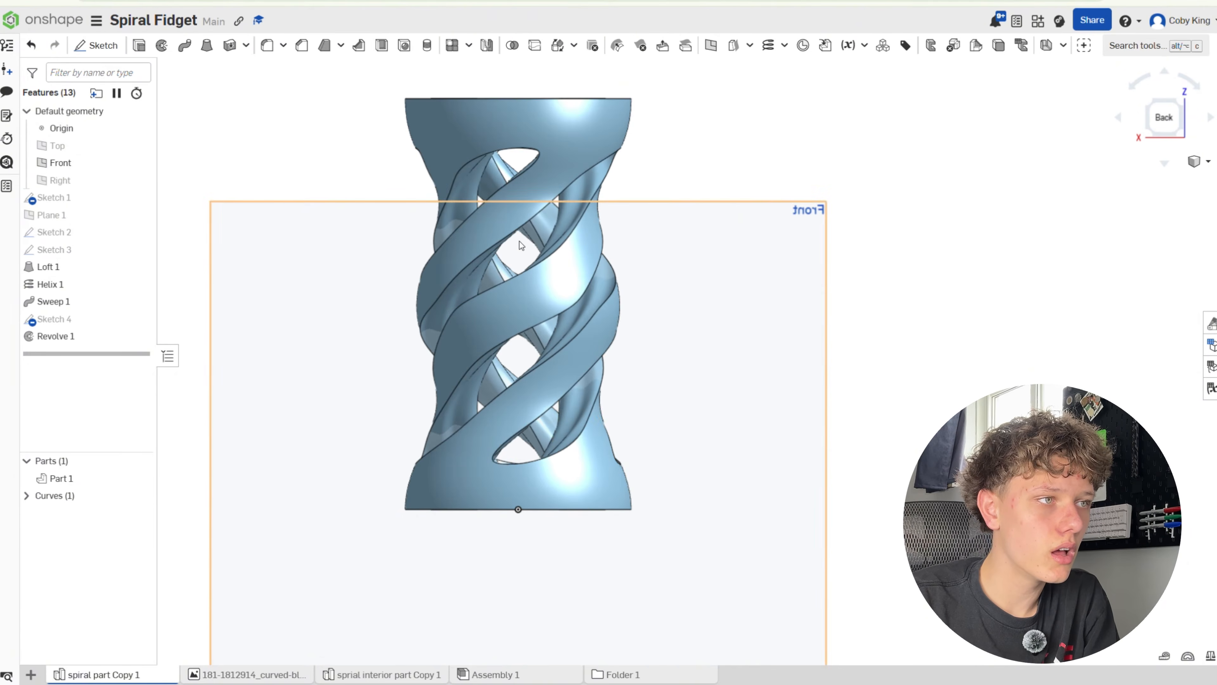
Try to smooth Sketch 1's mirrored wavy profile by moving one interior spline point towards the vertical centre line, and close the sketch.
scroll(507, 251, "down", 2)
right_click_drag(808, 237, 1086, 461)
double_click(113, 197)
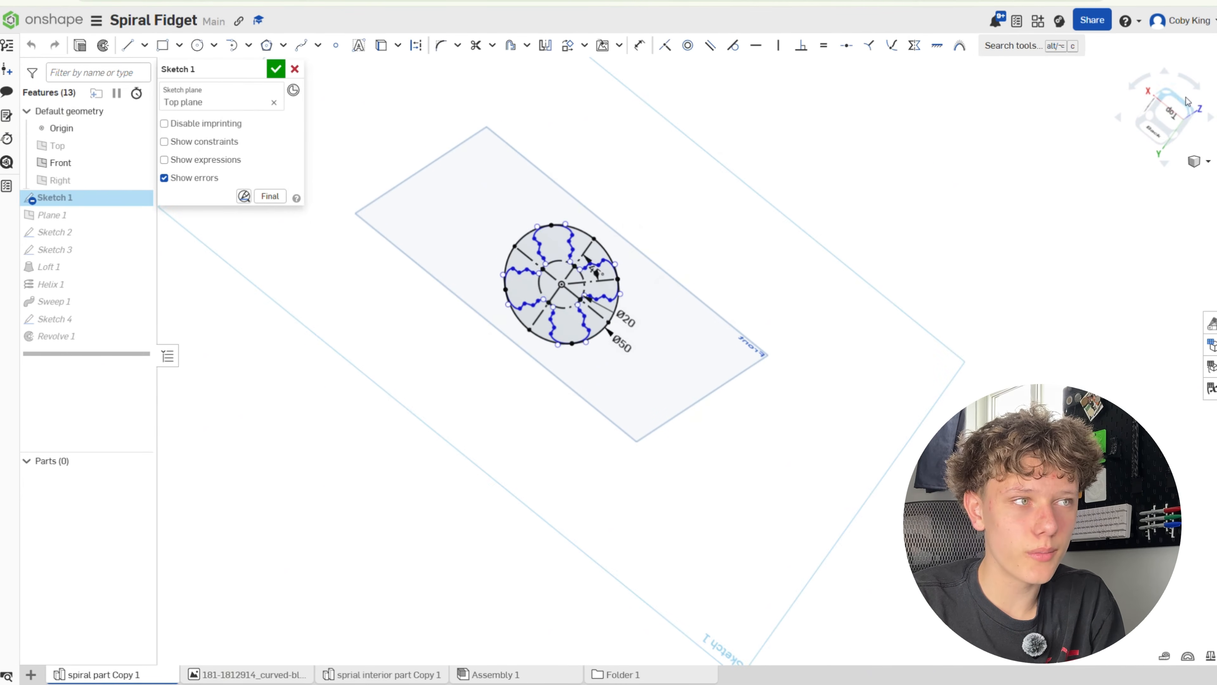
left_click(1171, 113)
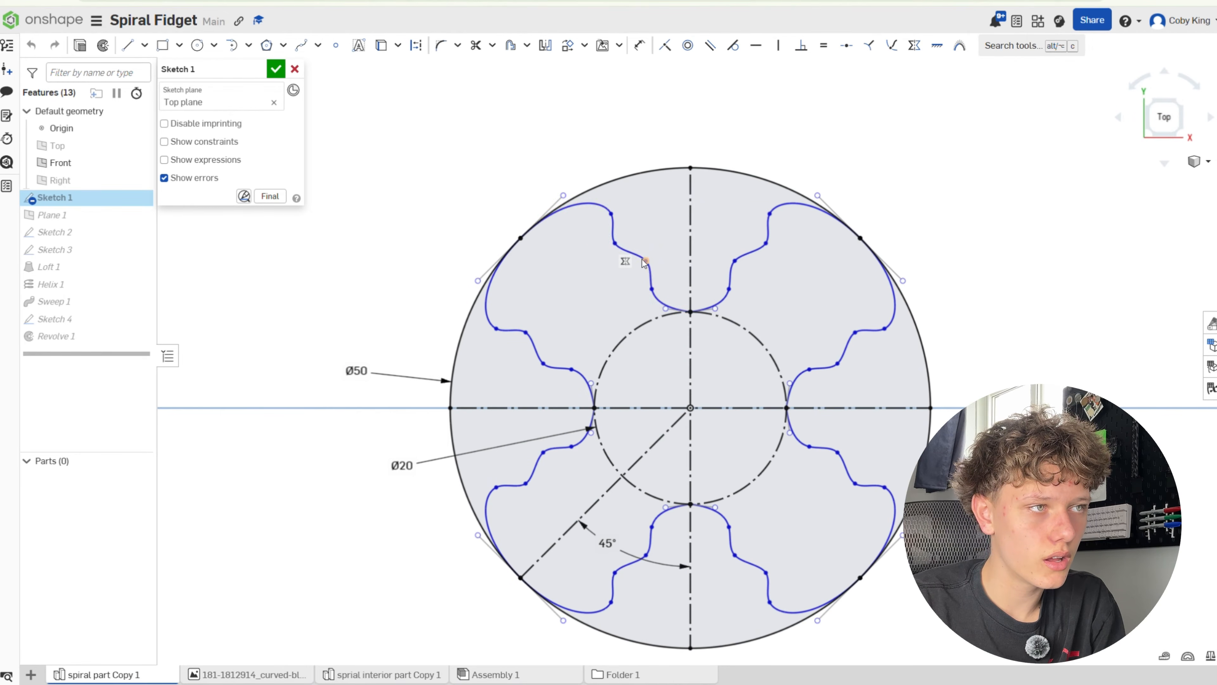
left_click_drag(616, 244, 638, 255)
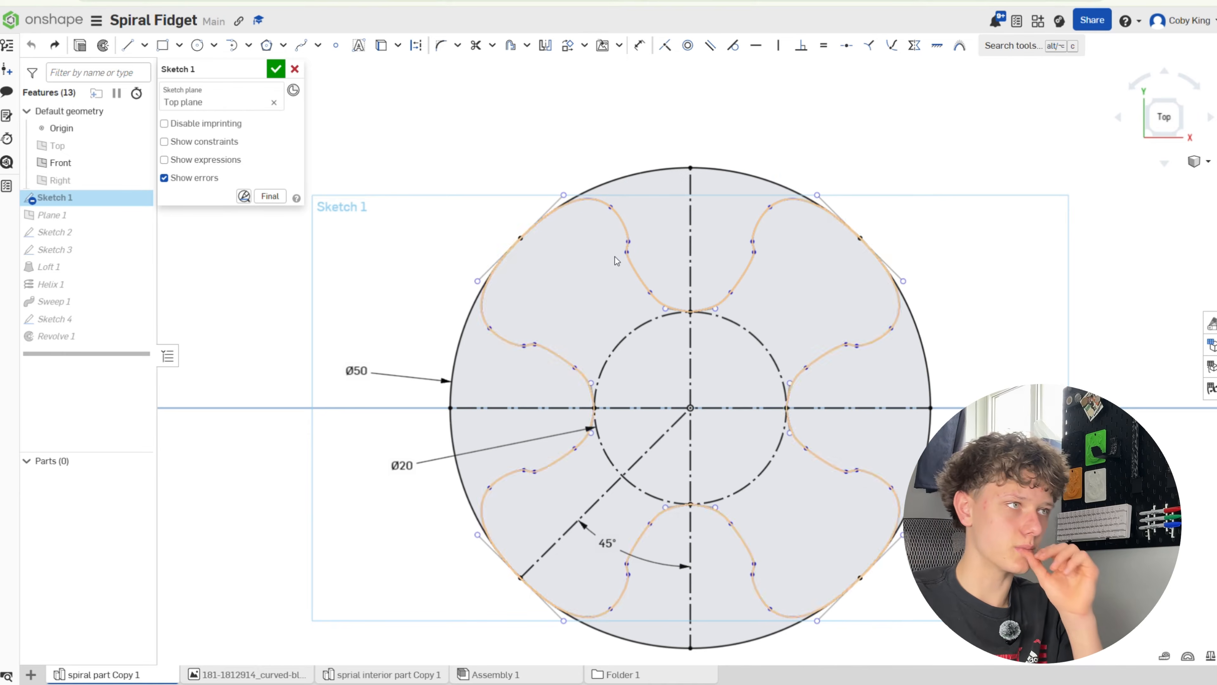
left_click(276, 68)
right_click_drag(387, 120, 634, 136)
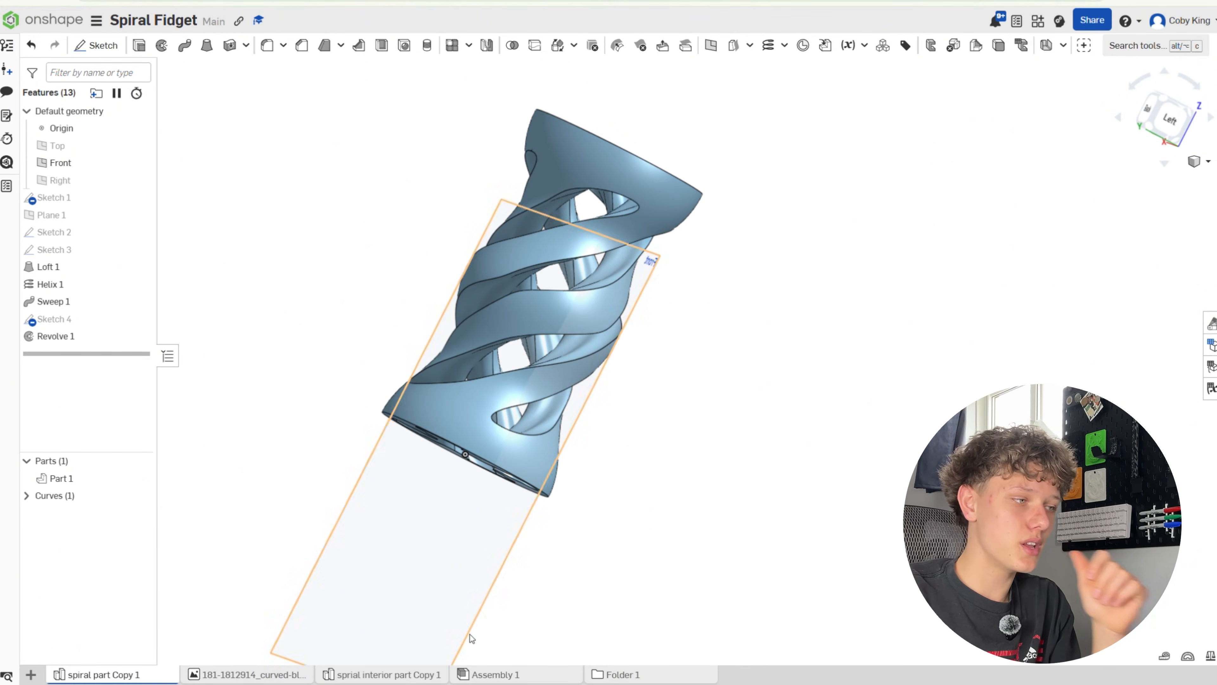
Duplicate the spiral part Copy 1 studio, and delete the sprial interior part Copy 1 and curved-line image from the document.
right_click(133, 675)
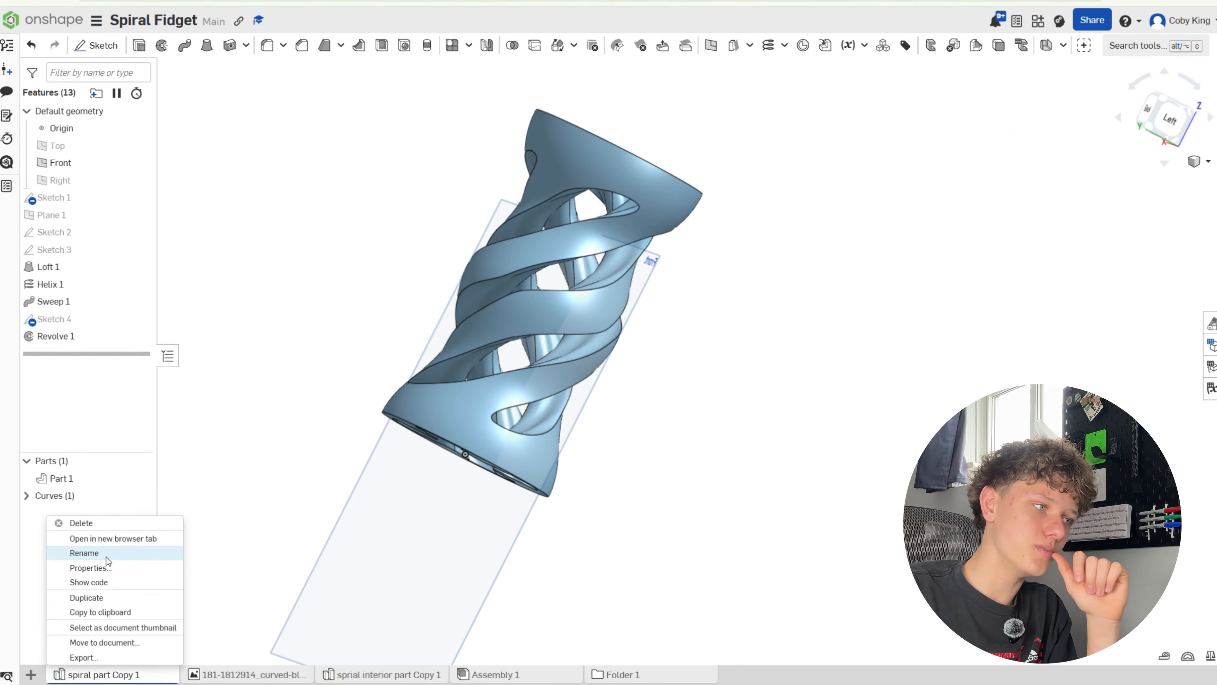
left_click(102, 597)
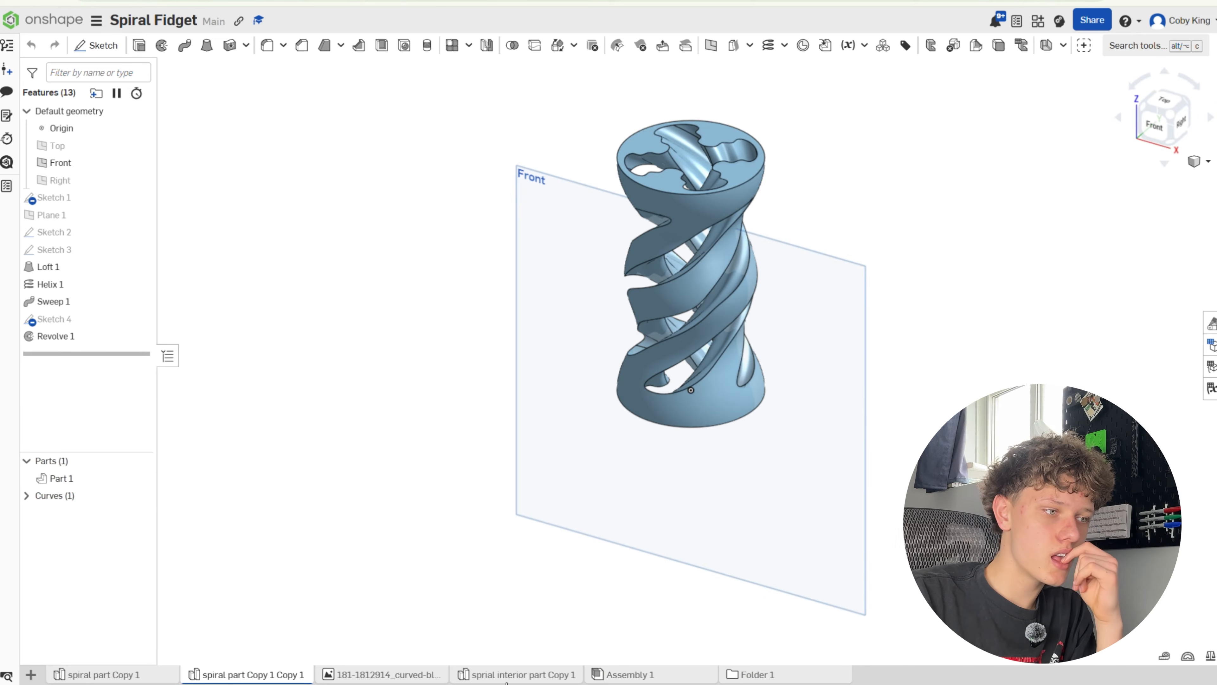
right_click(507, 680)
left_click(485, 522)
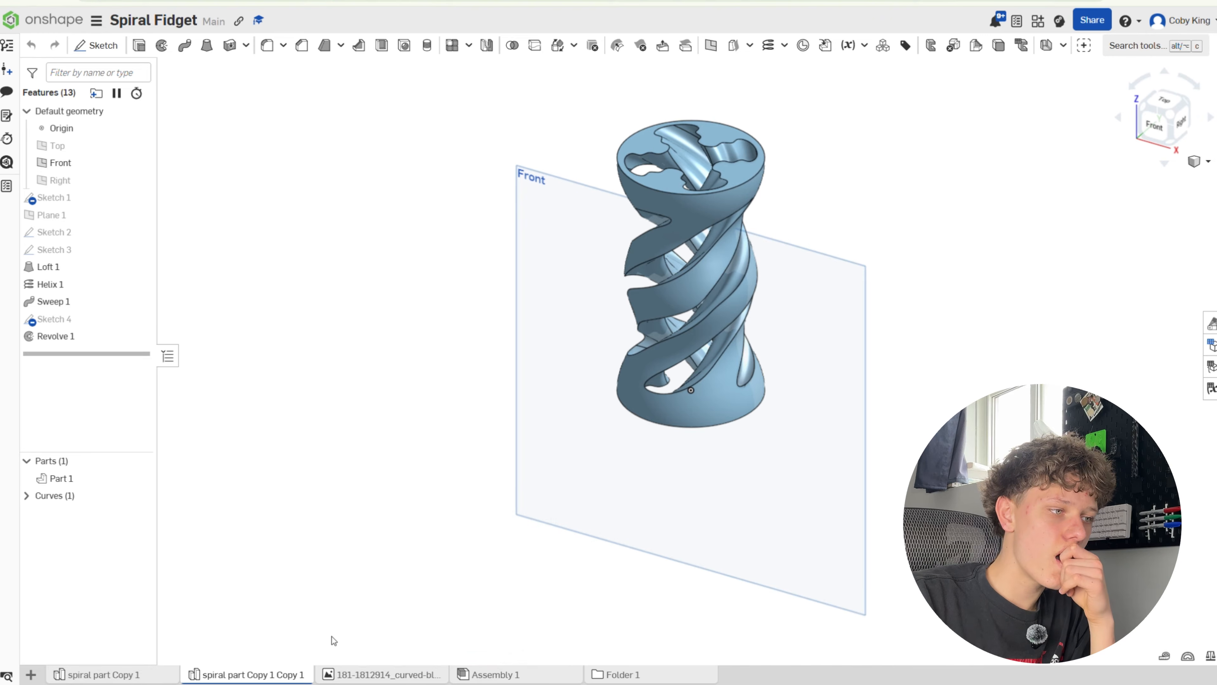
right_click(345, 677)
left_click(325, 553)
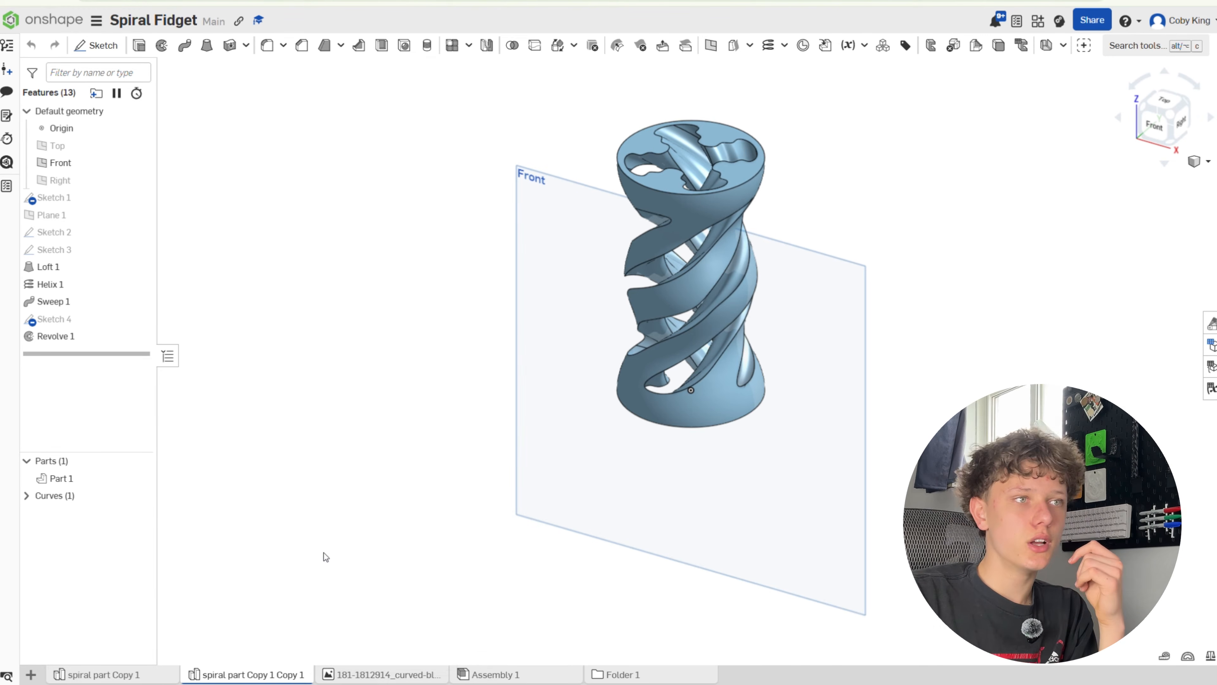
Edit Sketch 1 of the duplicated studio and offset the whole closed wavy spline profile inward by 0.5 mm.
right_click_drag(472, 527, 617, 228)
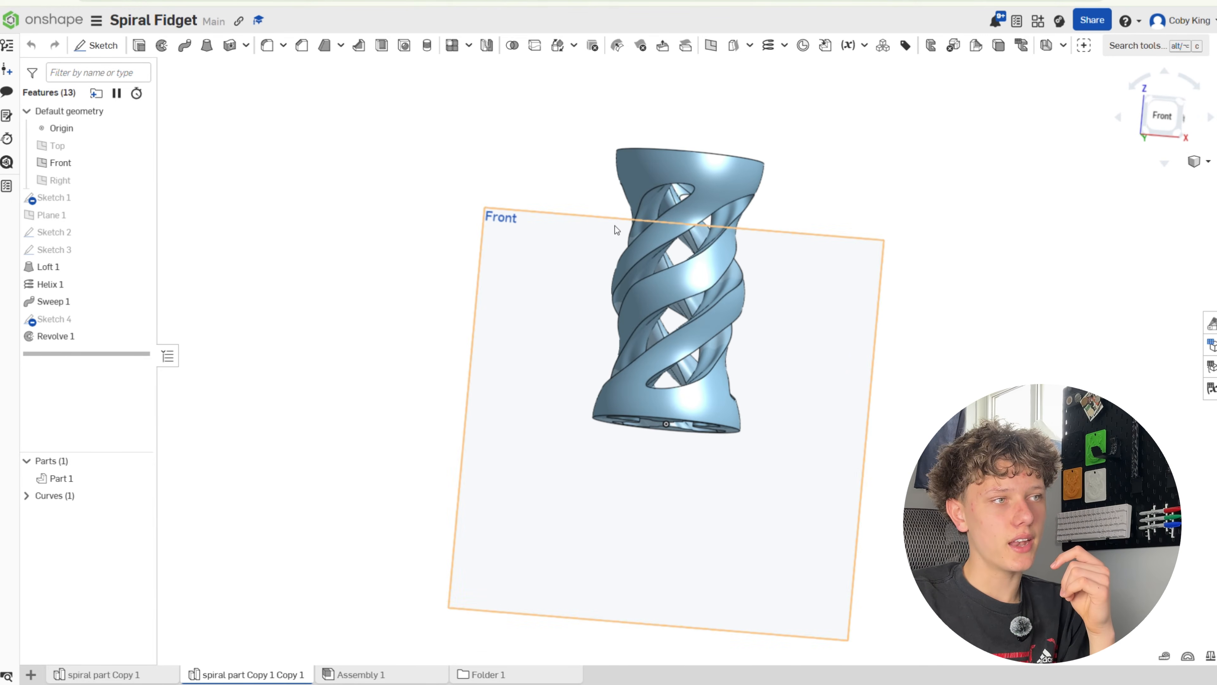
left_click(110, 200)
double_click(110, 200)
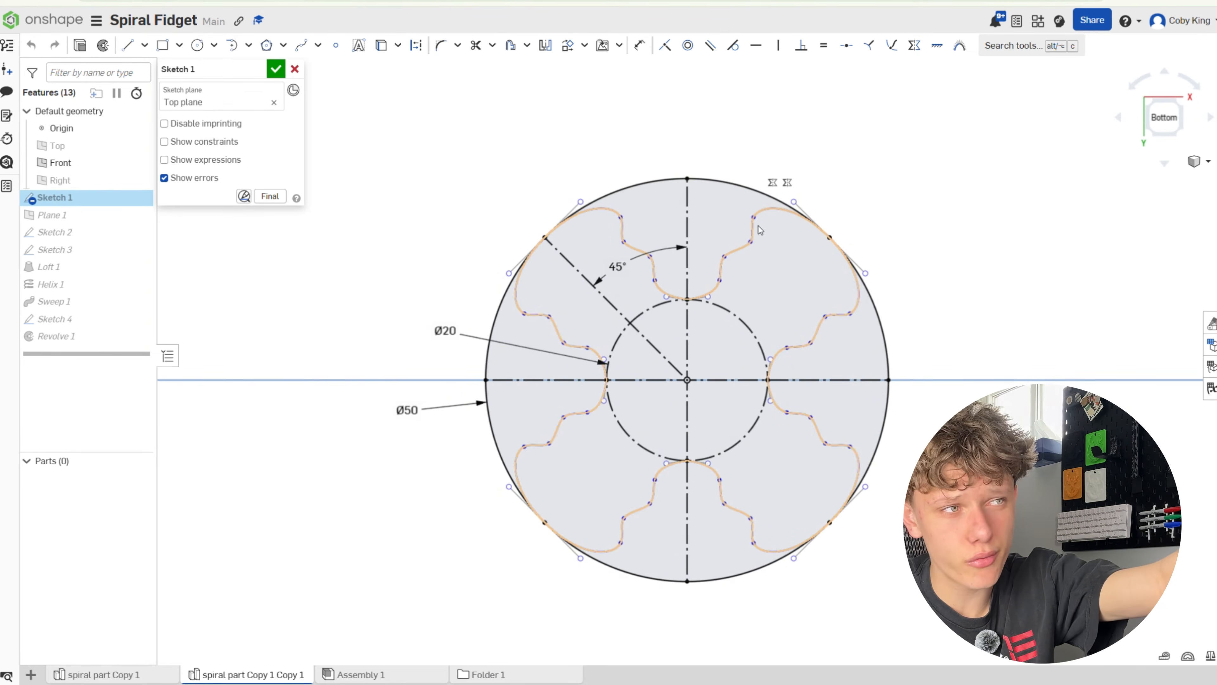
left_click(511, 45)
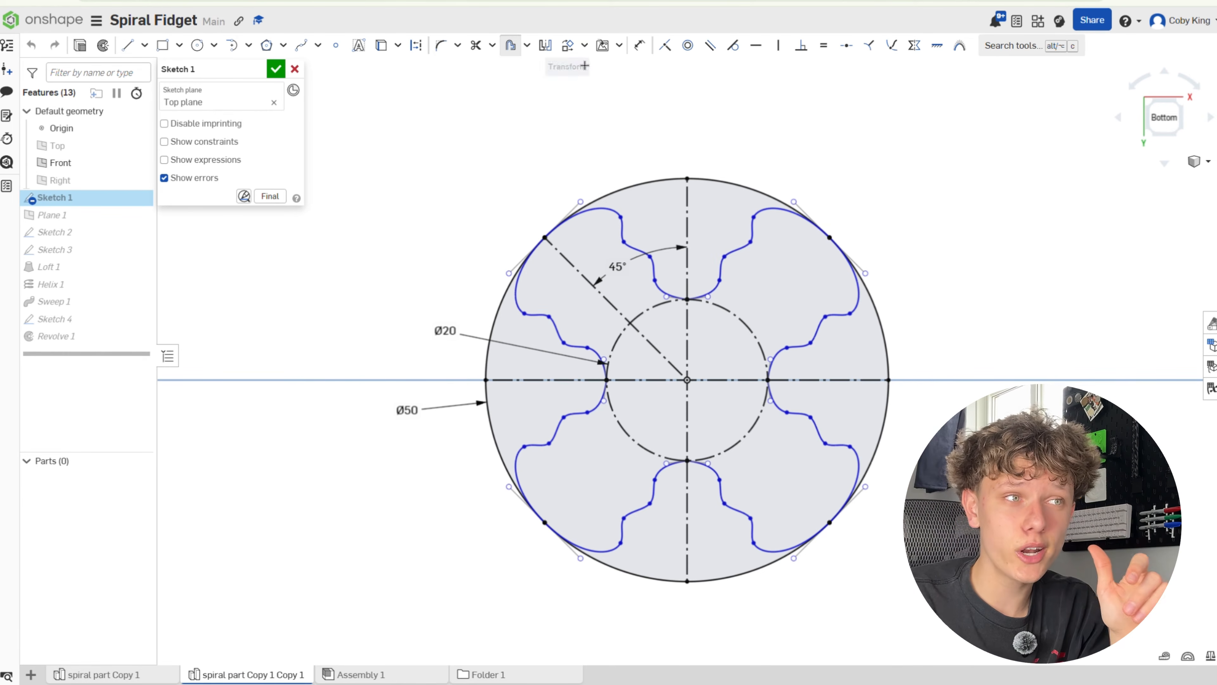
left_click(758, 250)
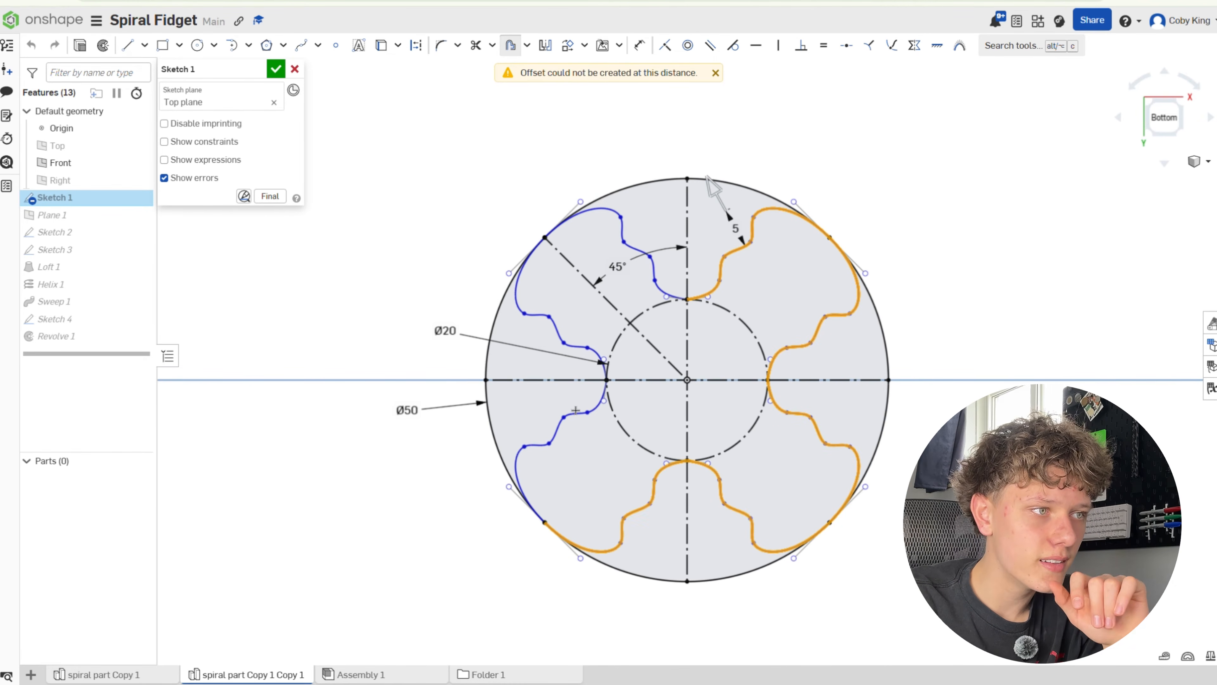
left_click(652, 276)
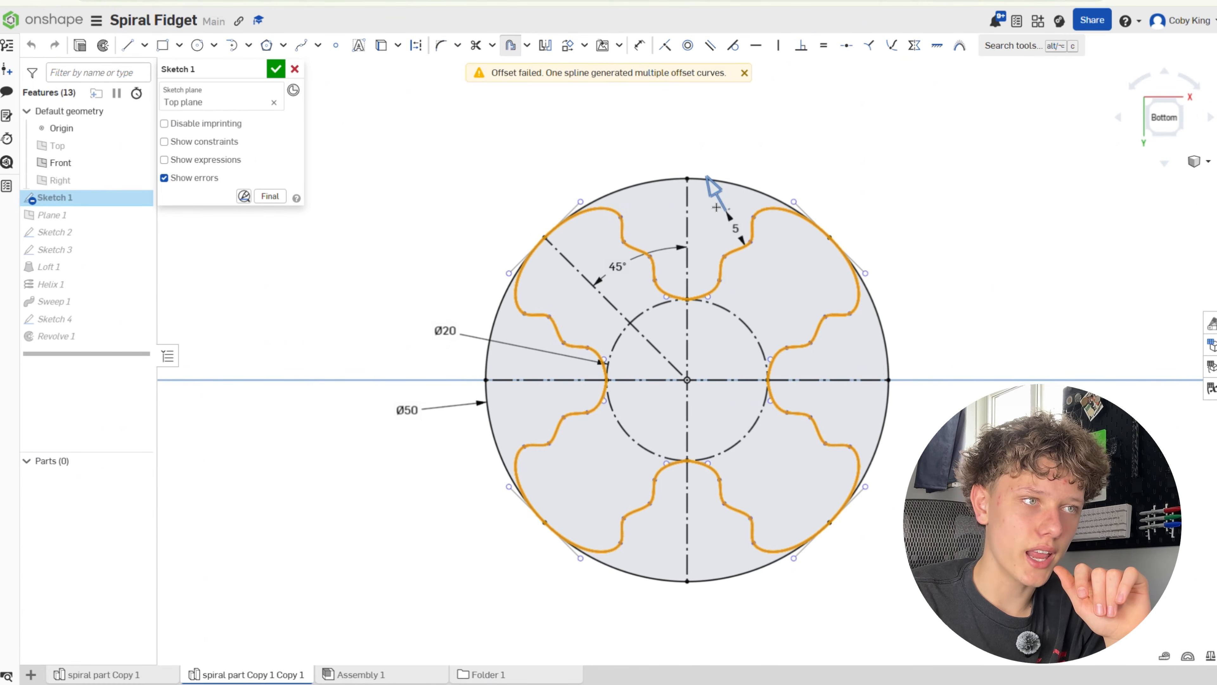
left_click_drag(716, 207, 750, 254)
double_click(758, 255)
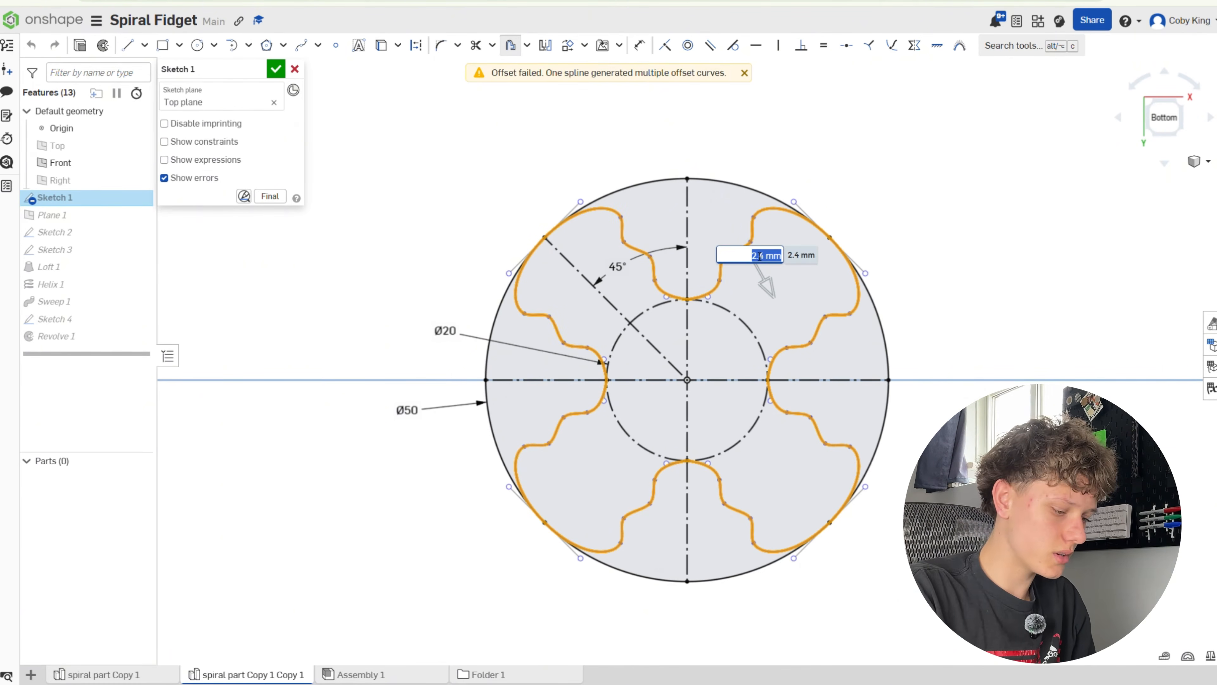
type("0")
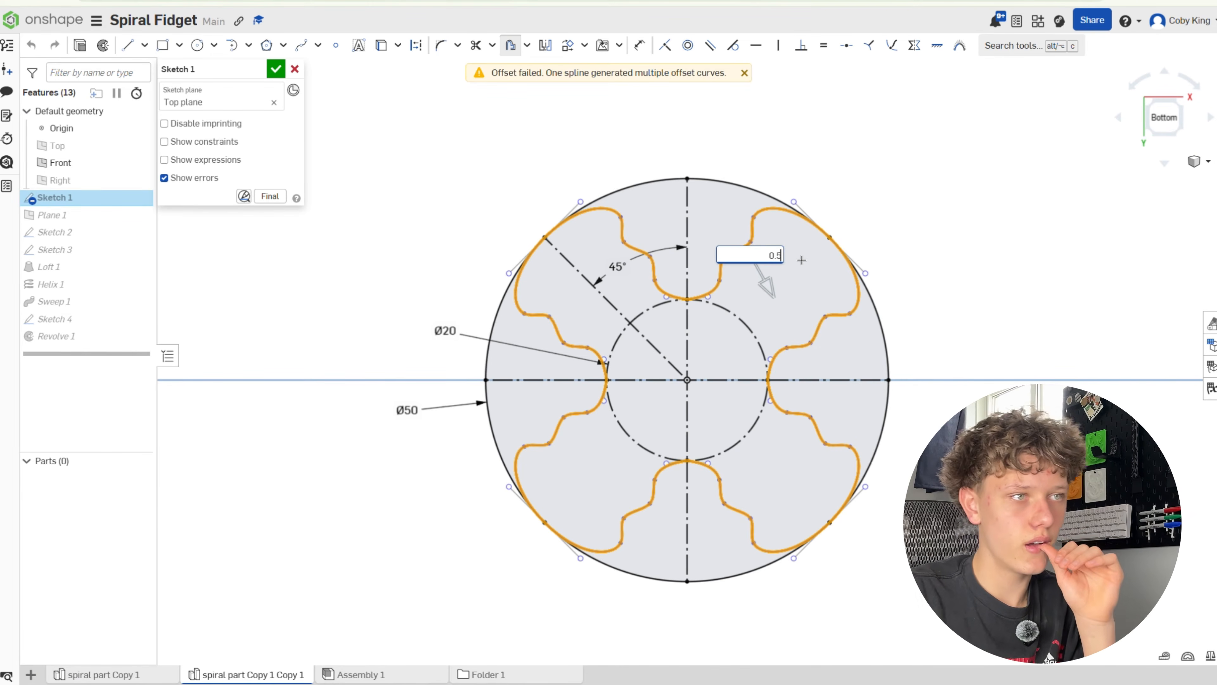
type(".5")
key("Return")
Set the inward offset of the wavy profile to 0.6 mm and create the offset curves.
scroll(762, 262, "up", 3)
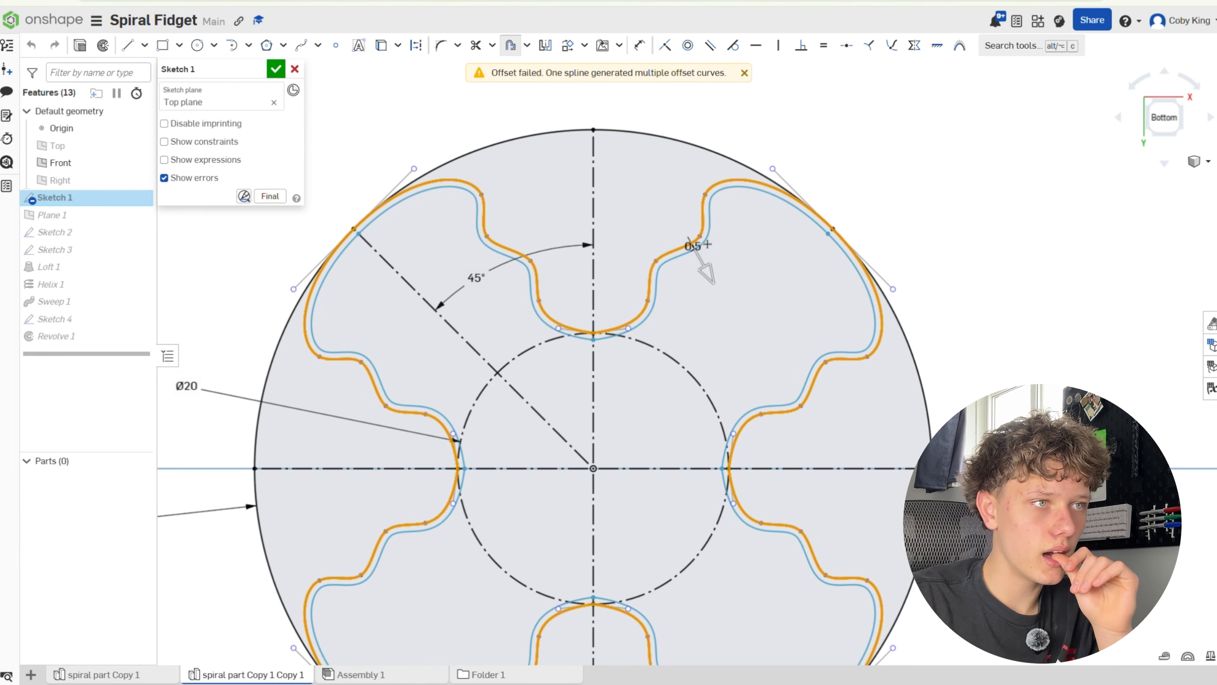
double_click(705, 247)
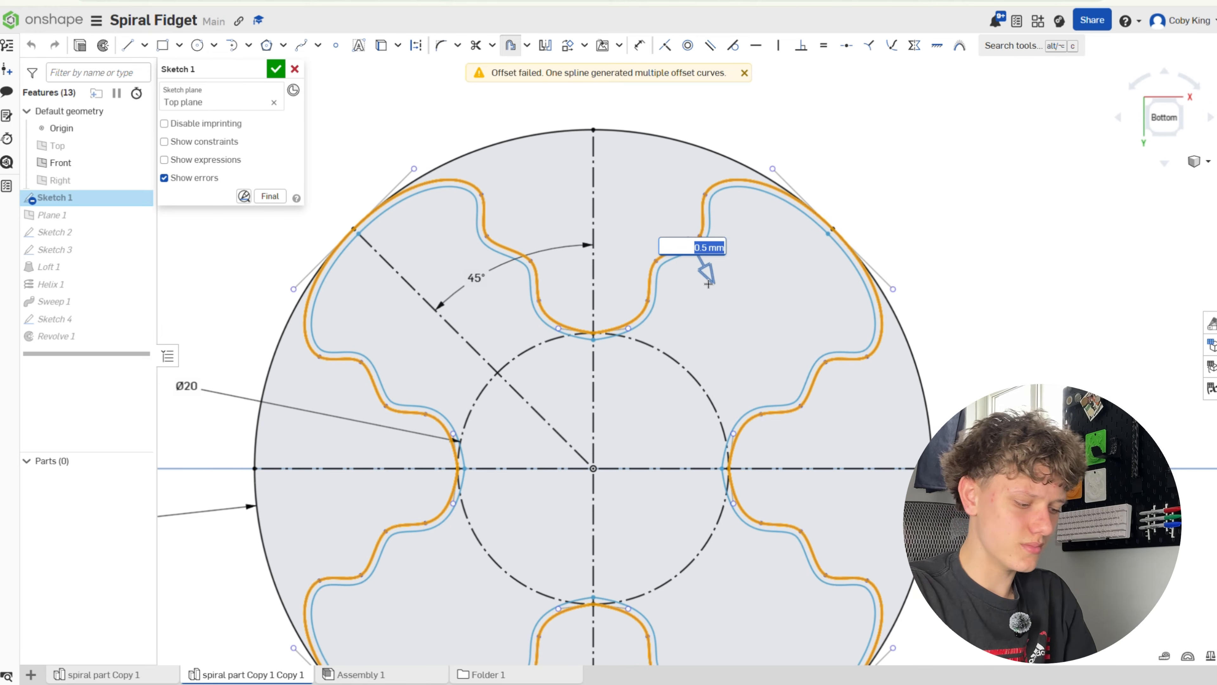
type("0.6")
key("Return")
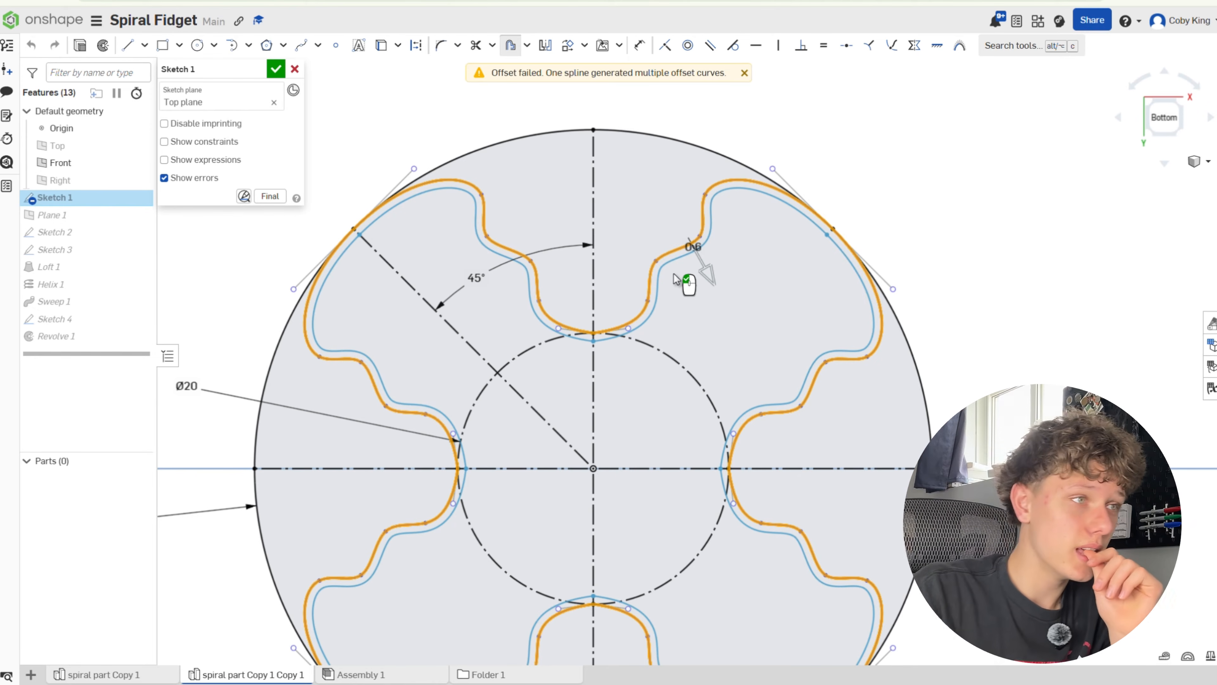
left_click(1002, 247)
Set the offset dimension between the two wavy profiles to 0.5 mm and finish Sketch 1.
scroll(1001, 248, "down", 2)
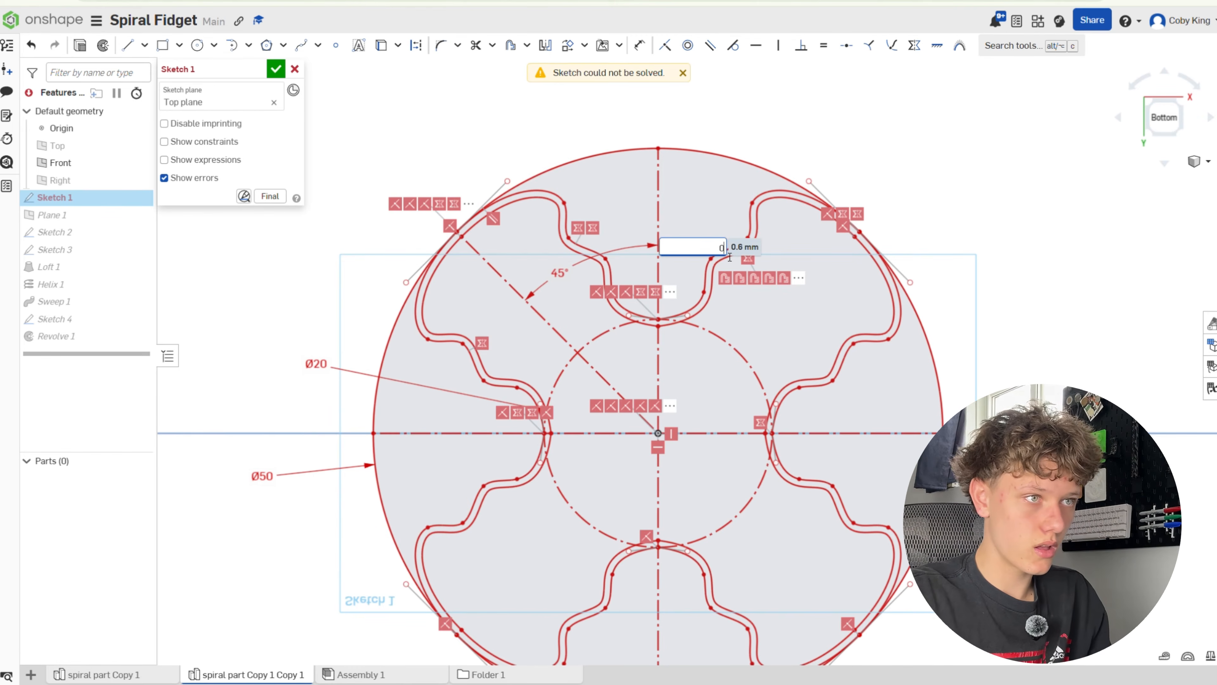
key("Return")
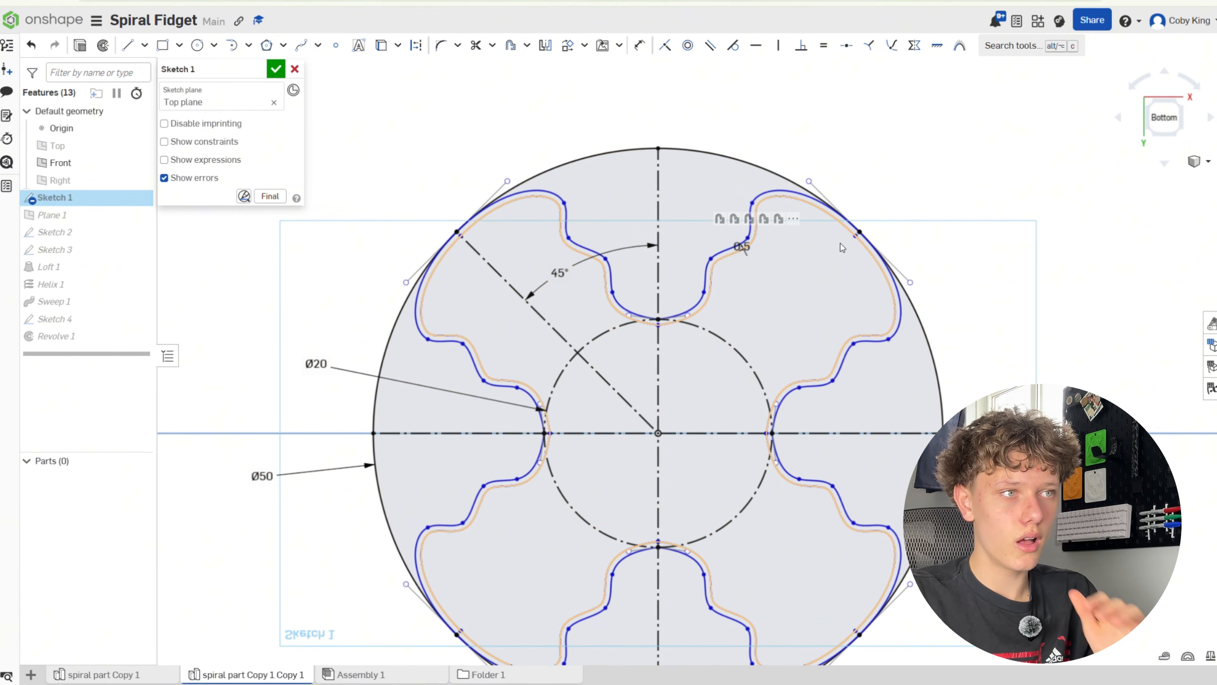
scroll(754, 256, "up", 3)
double_click(693, 285)
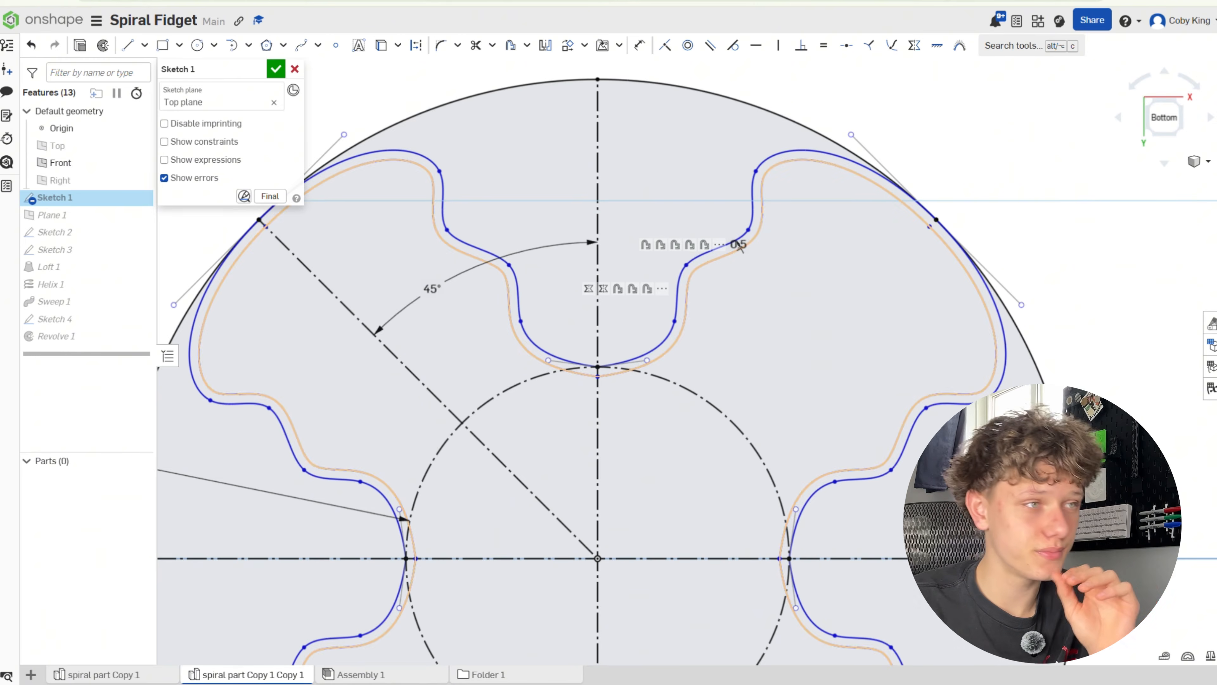
scroll(623, 595, "down", 3)
scroll(443, 354, "down", 5)
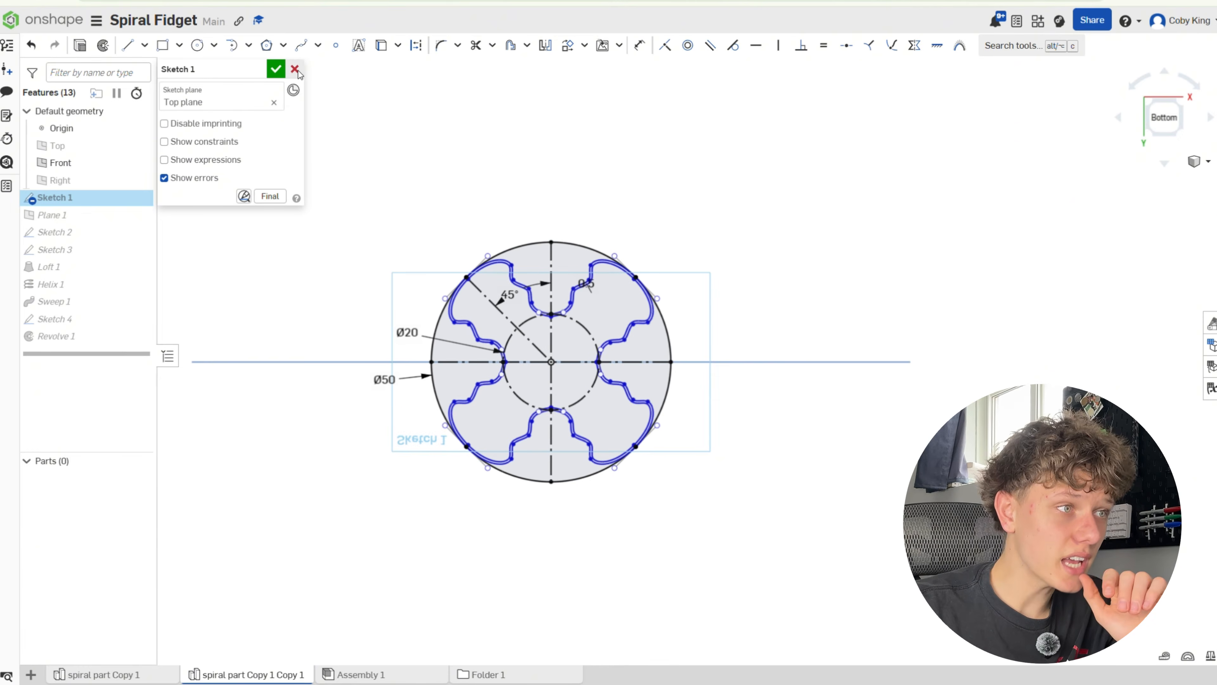
left_click(275, 71)
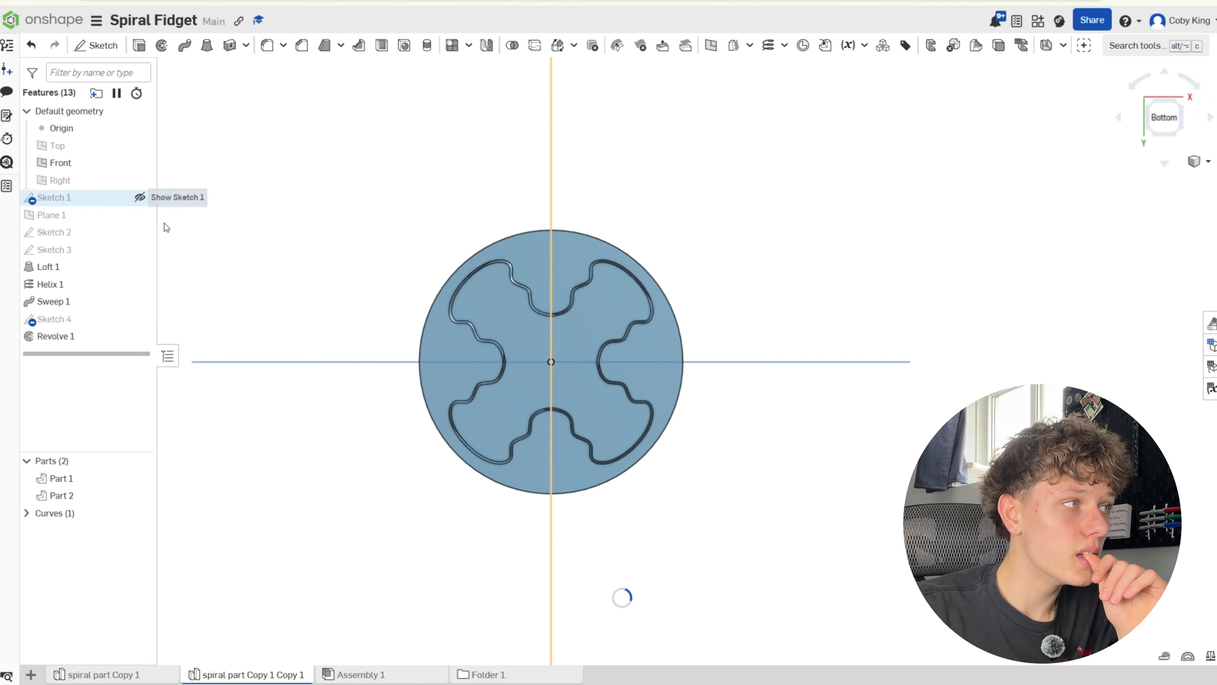
Edit Sweep 1 and replace its swept regions with the region inside Sketch 1's inner offset profile.
double_click(84, 302)
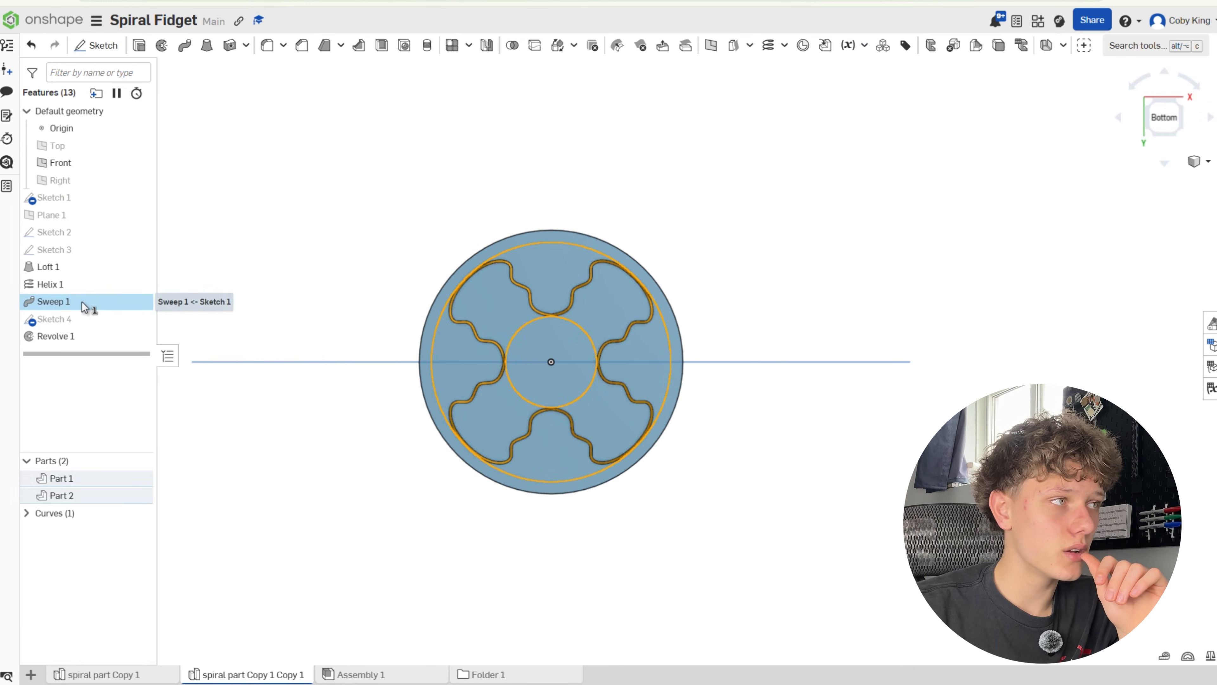
left_click(291, 139)
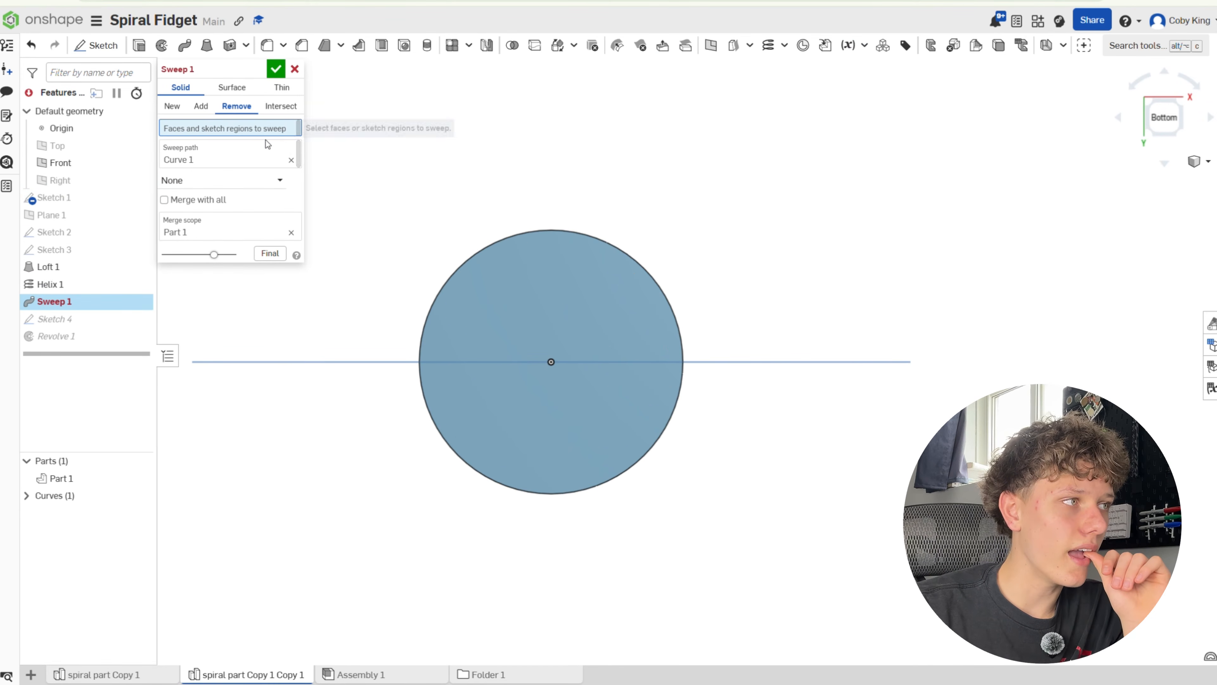
left_click(139, 199)
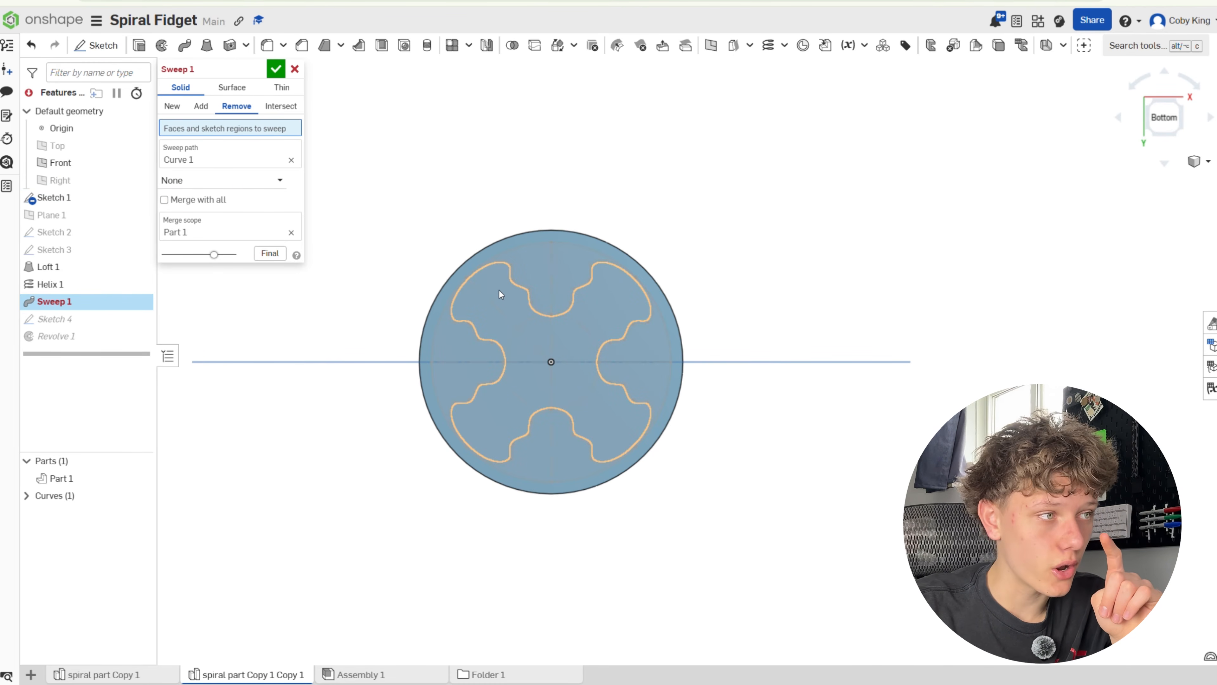
scroll(498, 290, "up", 10)
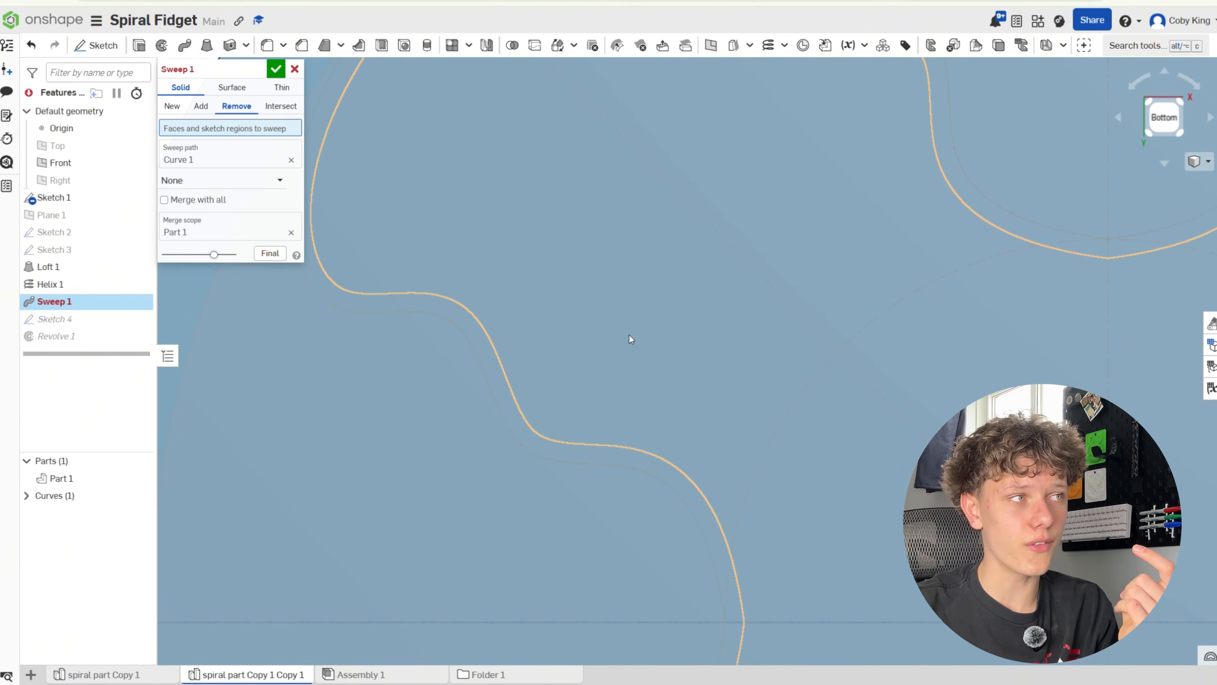
left_click(712, 385)
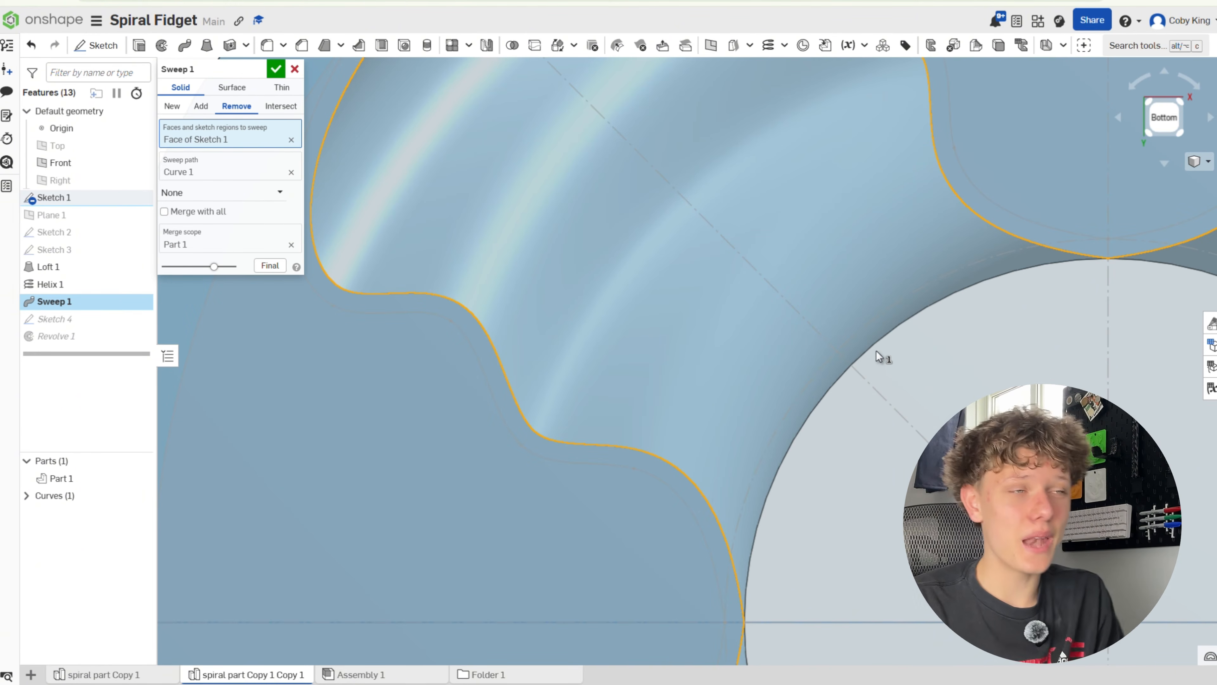
Change Sweep 1 from a removing cut to a new solid part and accept the feature.
scroll(563, 262, "down", 10)
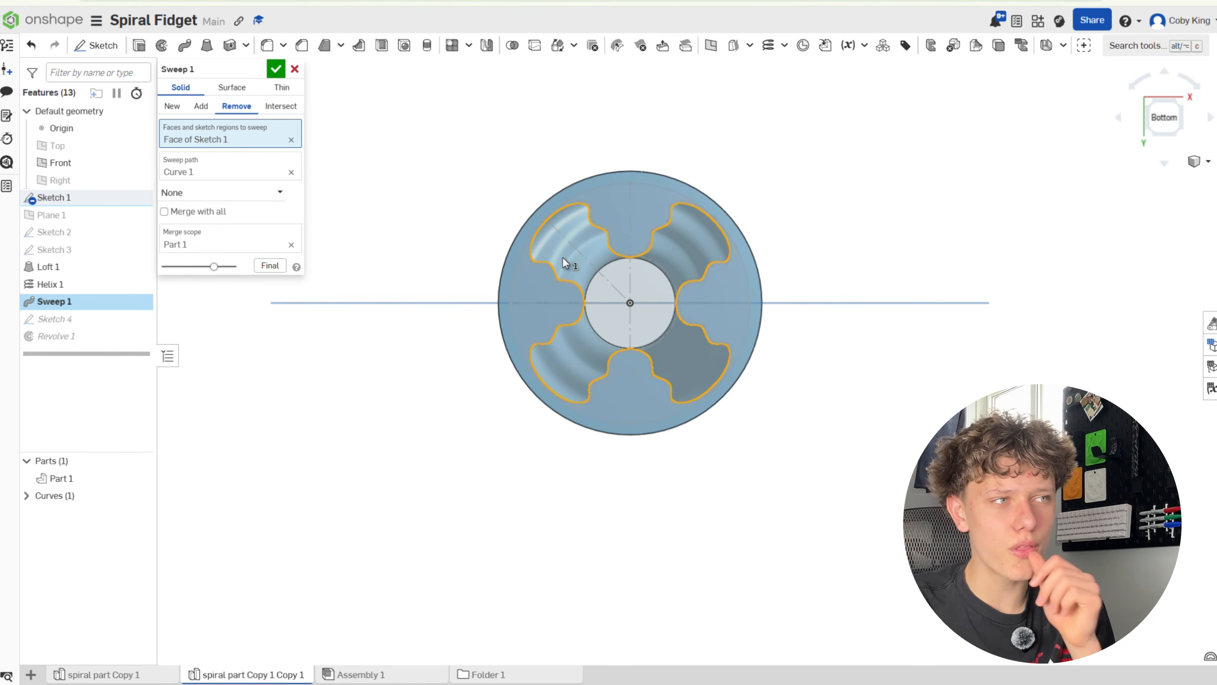
right_click_drag(728, 293, 700, 242)
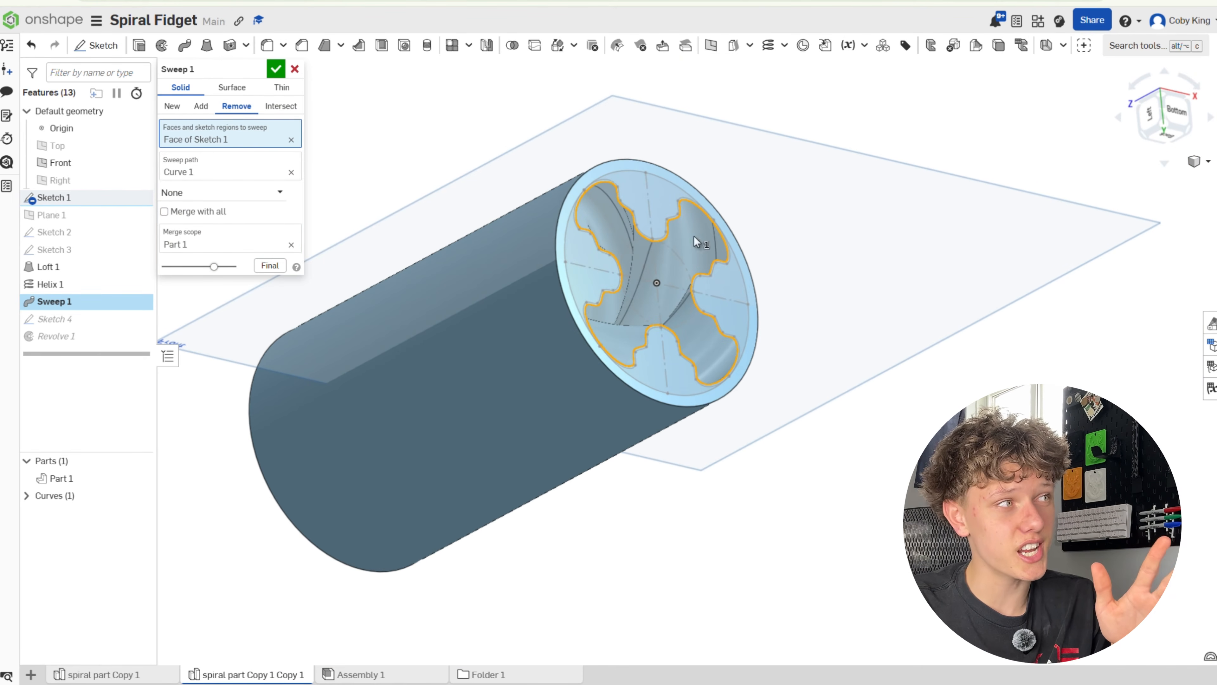
left_click(172, 106)
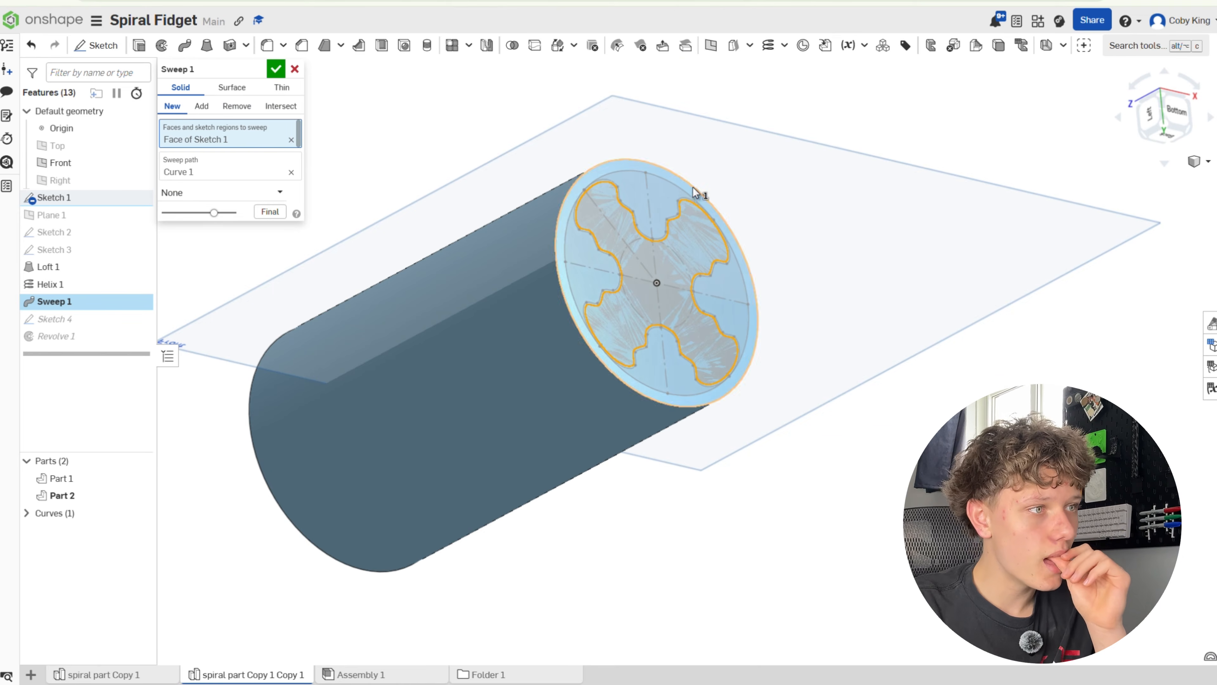
right_click_drag(701, 196, 832, 231)
left_click(276, 68)
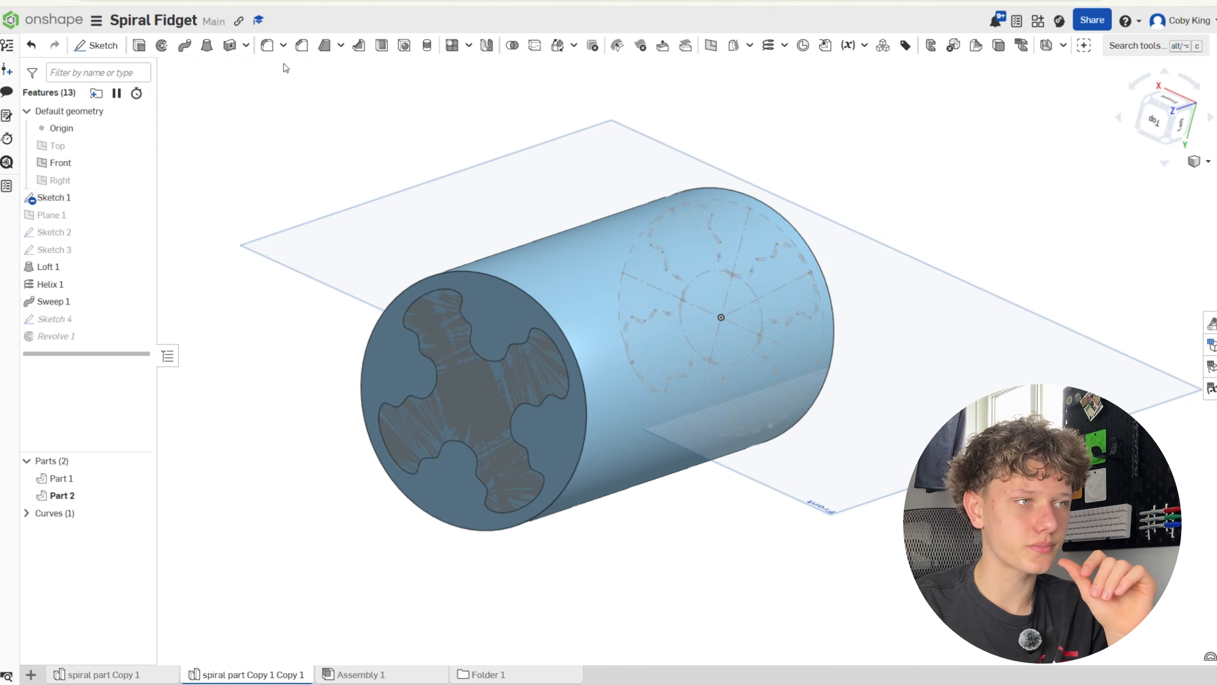
Intersect Part 1 and Part 2 with a Boolean, and hide Sketch 1.
right_click_drag(393, 201, 491, 186)
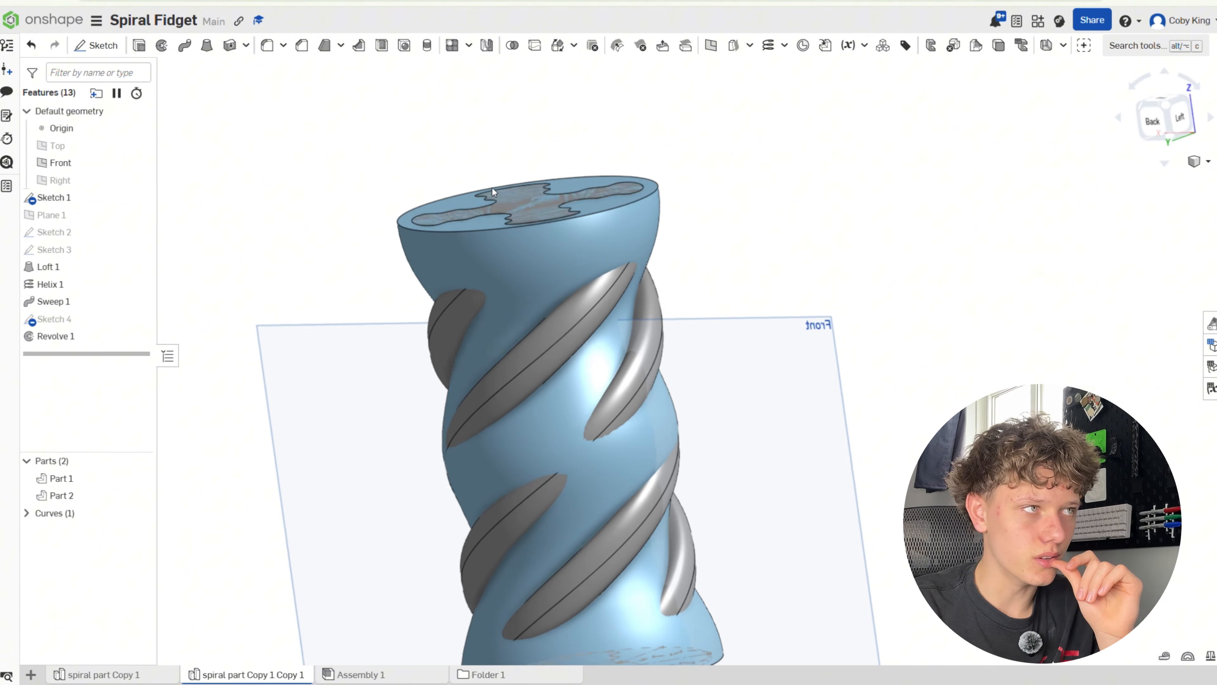
scroll(342, 232, "down", 5)
left_click_drag(304, 157, 733, 519)
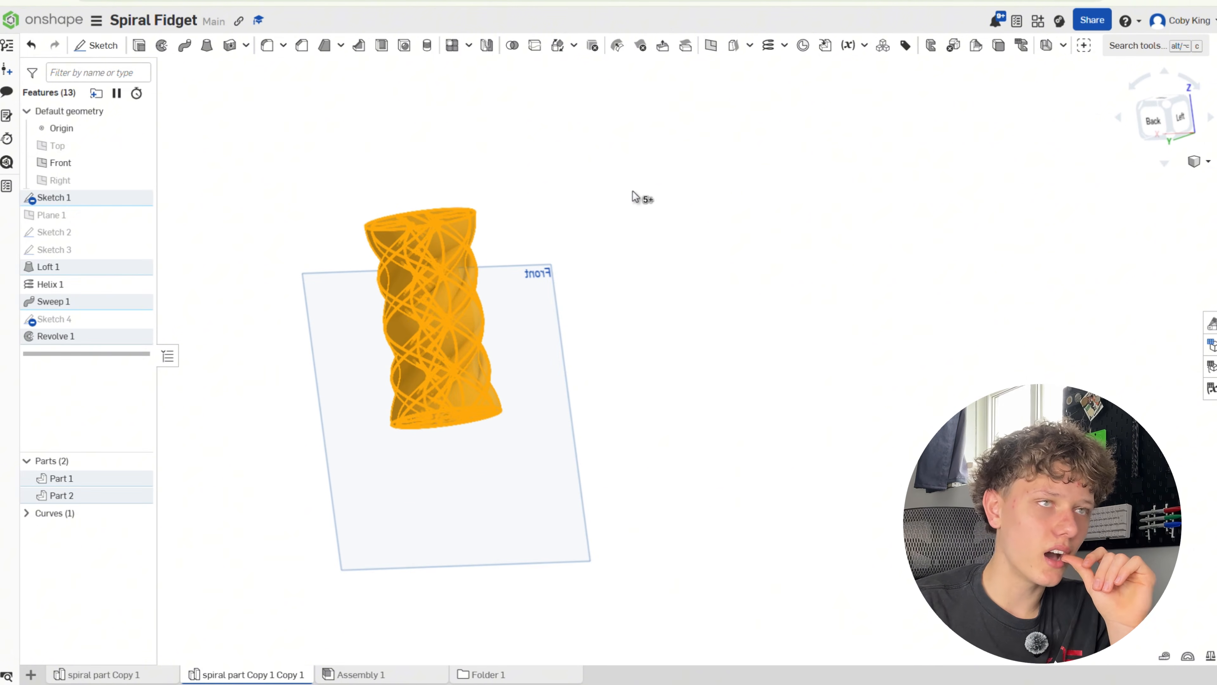
left_click(512, 47)
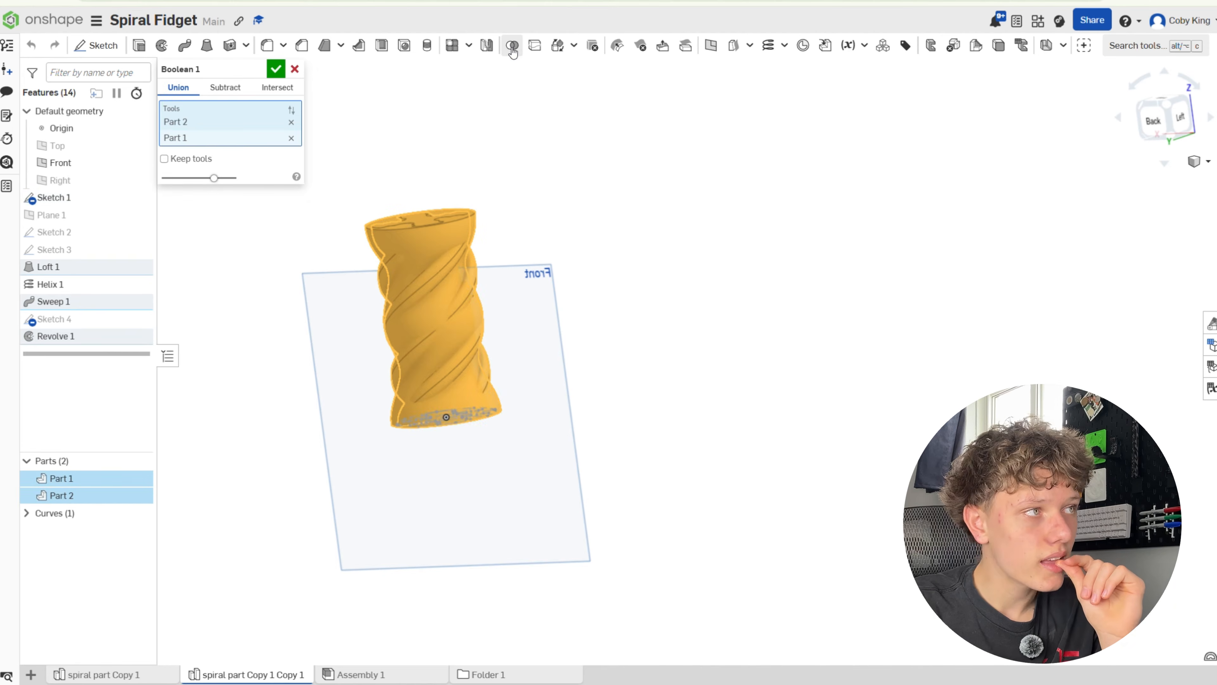
left_click(294, 86)
left_click(275, 69)
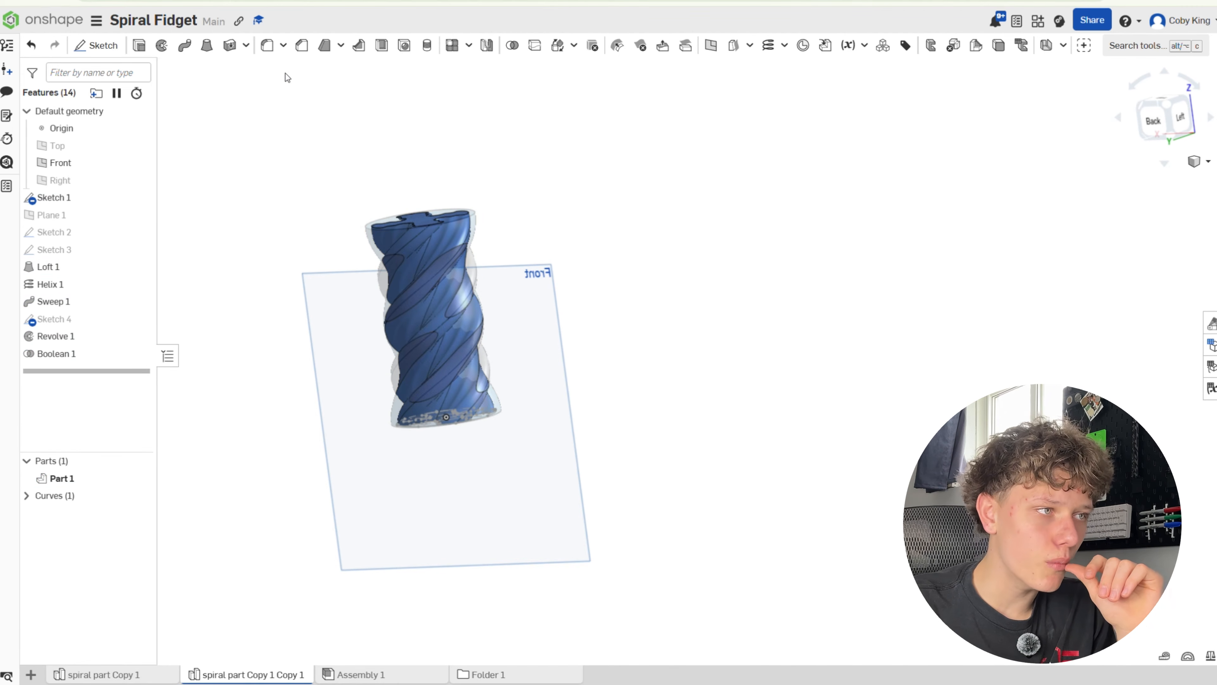
mouse_move(490, 291)
right_mouse_down()
mouse_move(820, 302)
mouse_move(897, 329)
right_mouse_up()
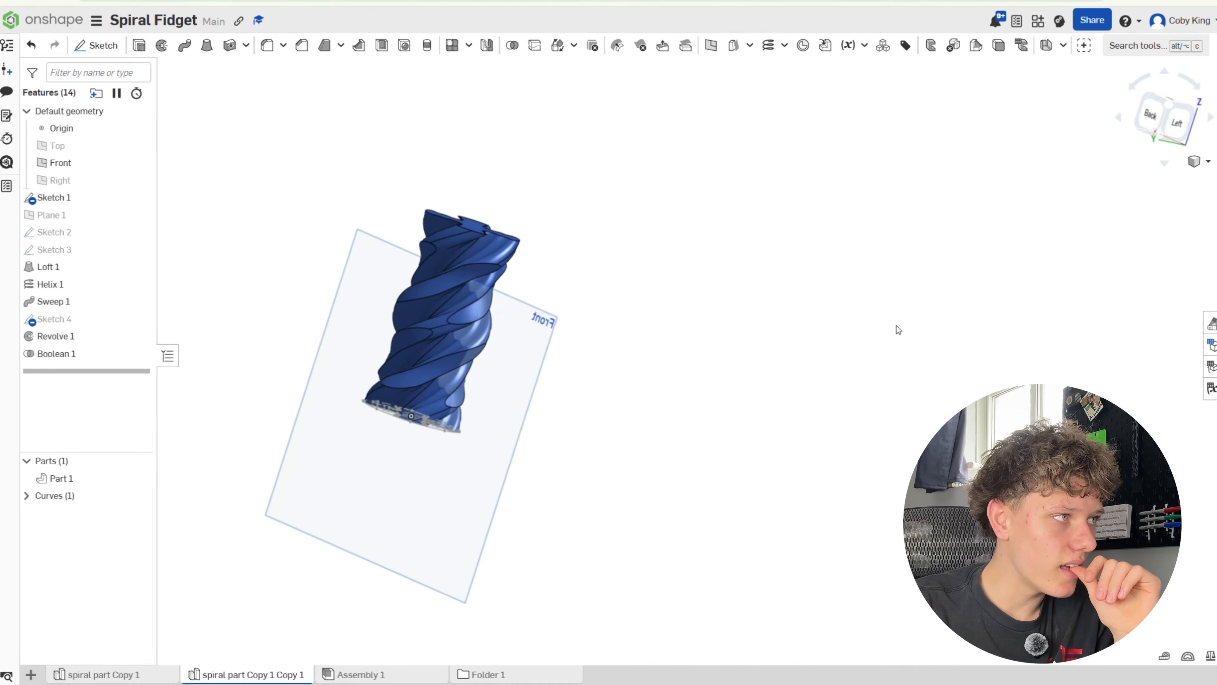
left_click(109, 199)
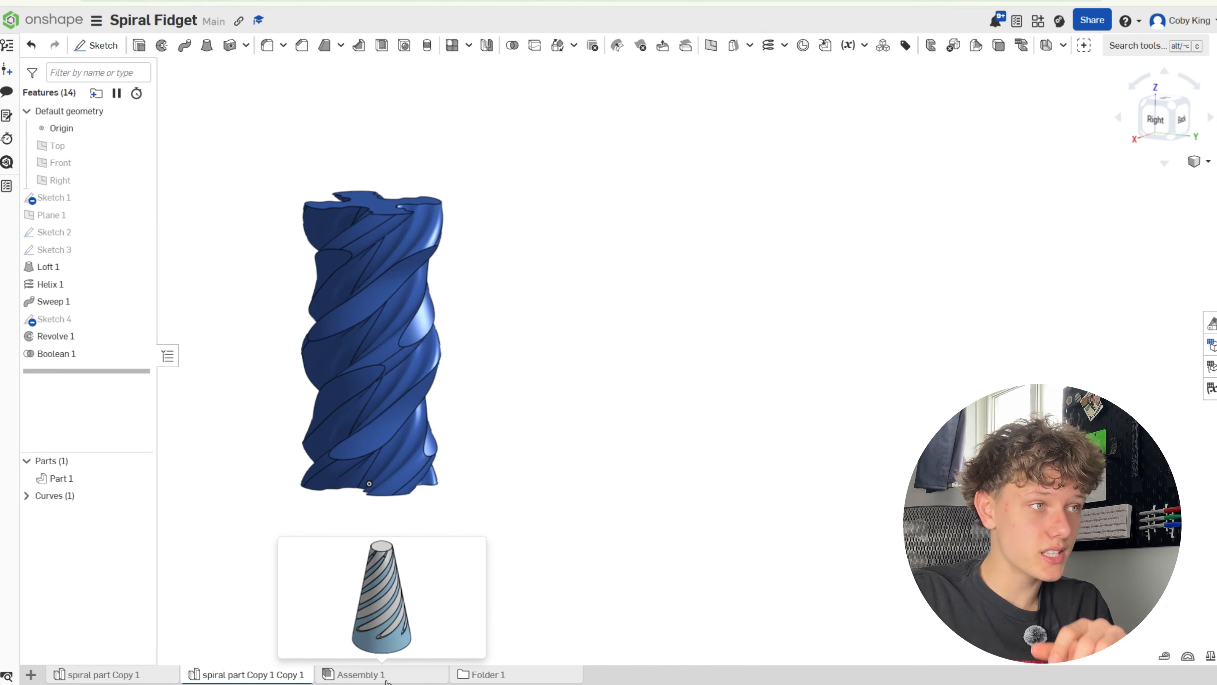
Delete all existing part instances from Assembly 1.
left_click(364, 674)
left_click_drag(901, 535, 330, 248)
key("Delete")
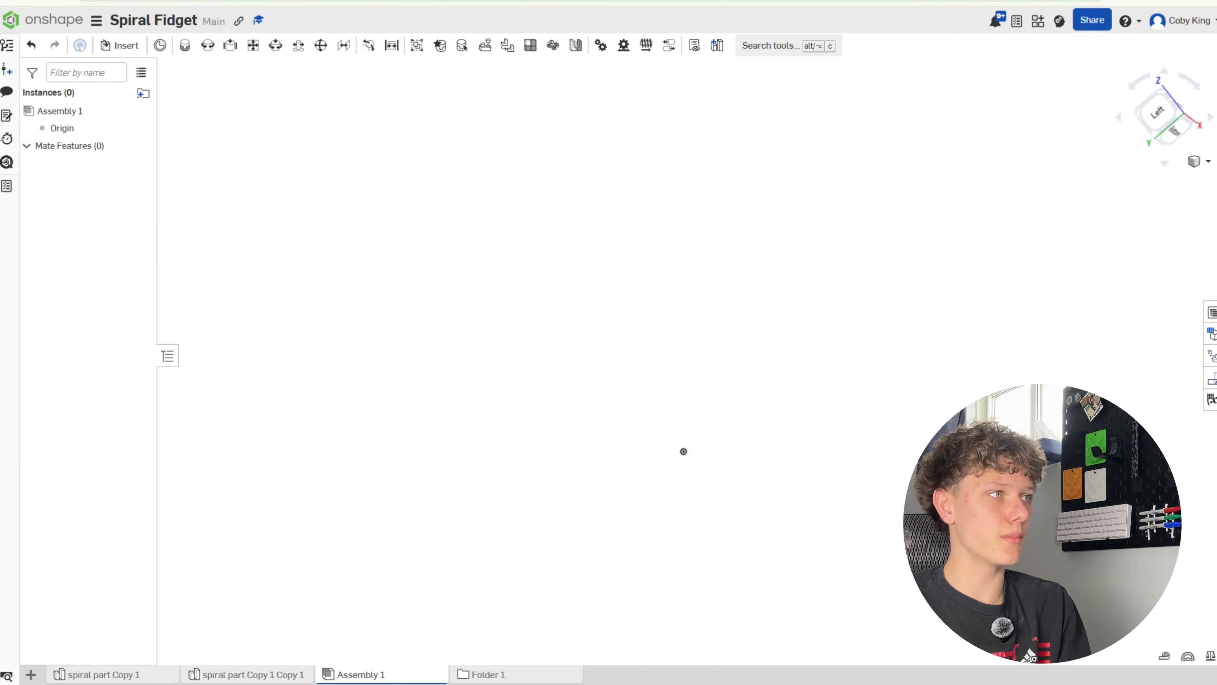
Insert the parts from spiral part Copy 1 Copy 1 and spiral part Copy 1 into Assembly 1.
left_click(119, 45)
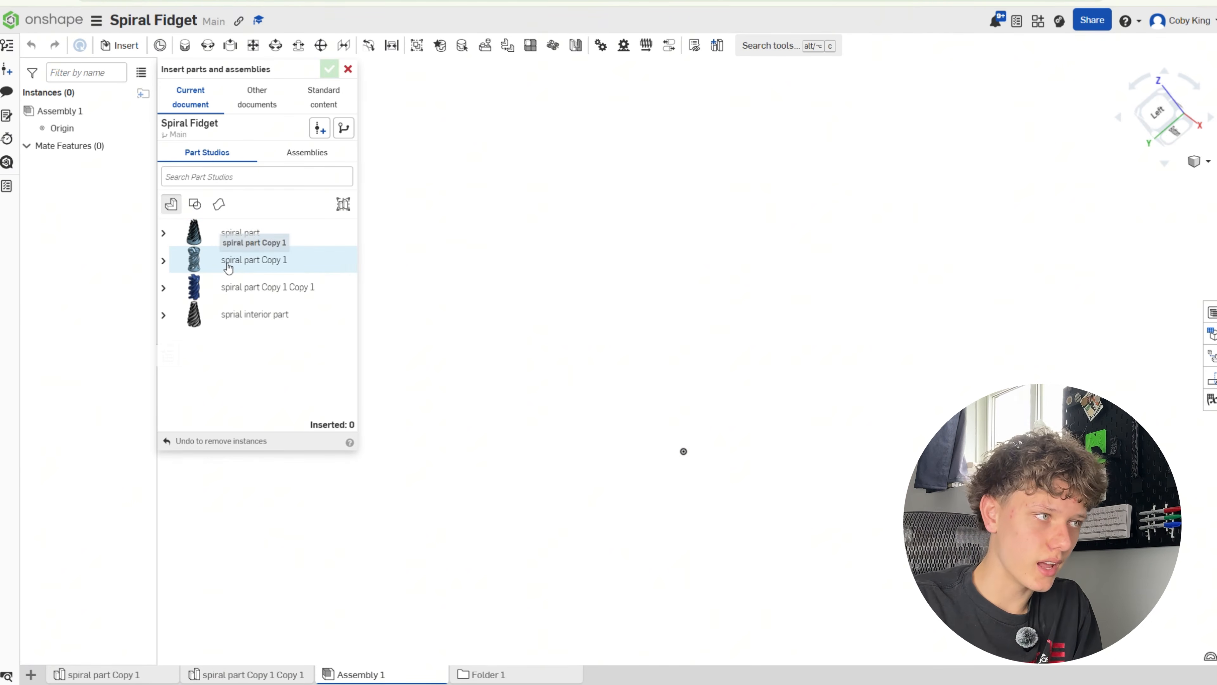
left_click(226, 278)
left_click(226, 270)
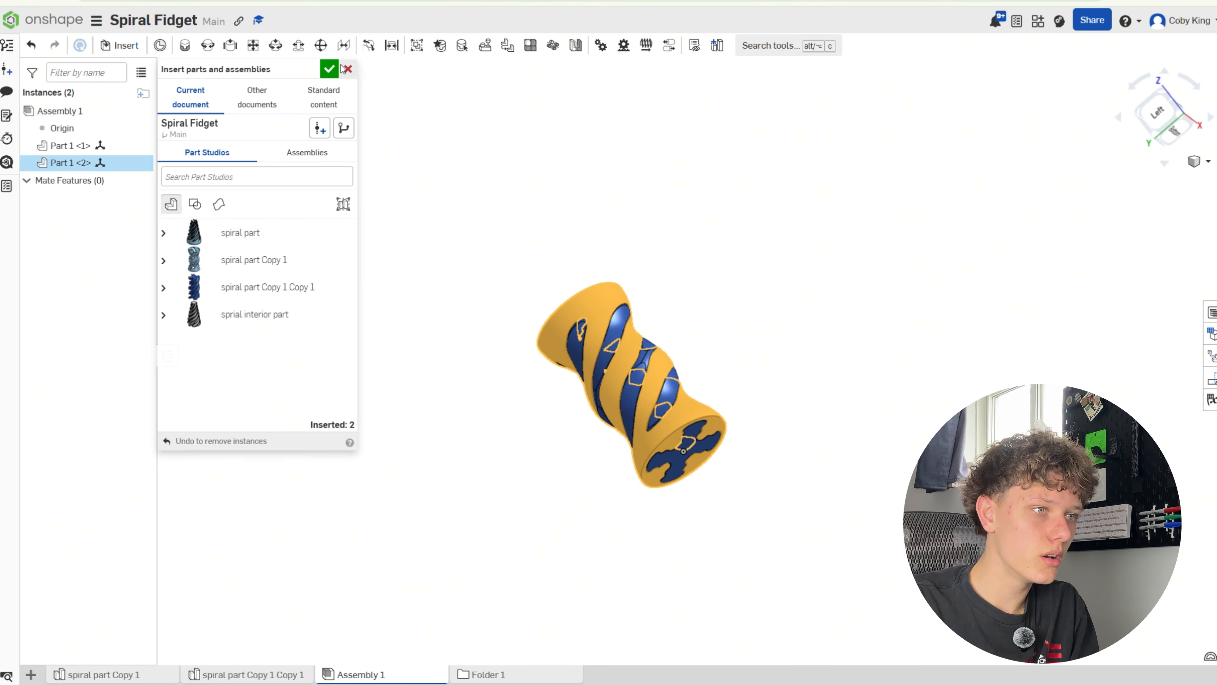
left_click(329, 68)
Check the assembly for interference between the outer spiral part and the interior part.
right_click_drag(595, 178, 525, 217)
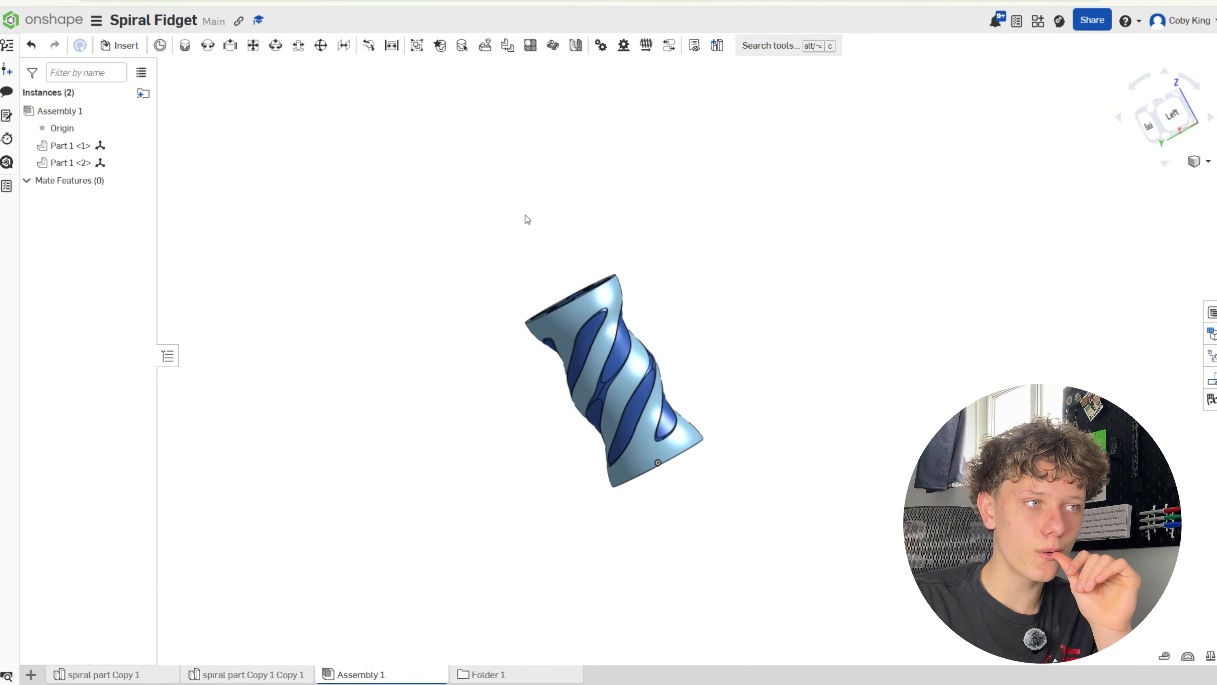
left_click_drag(494, 231, 748, 507)
right_click(638, 386)
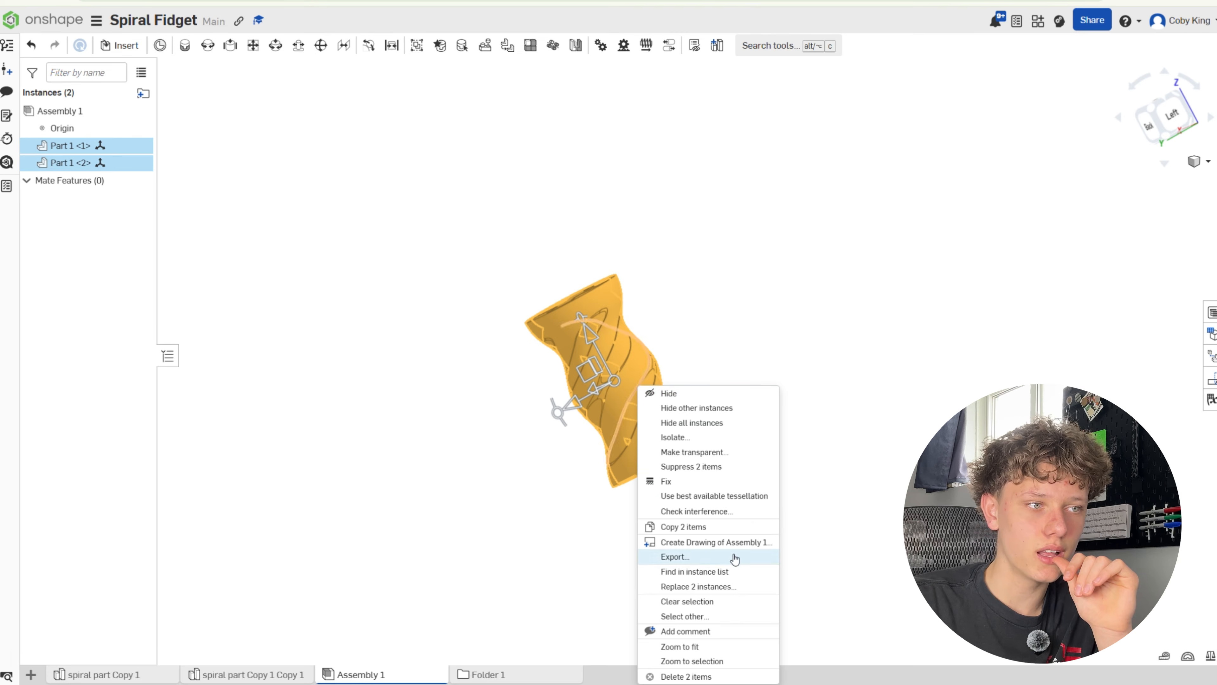
left_click(696, 511)
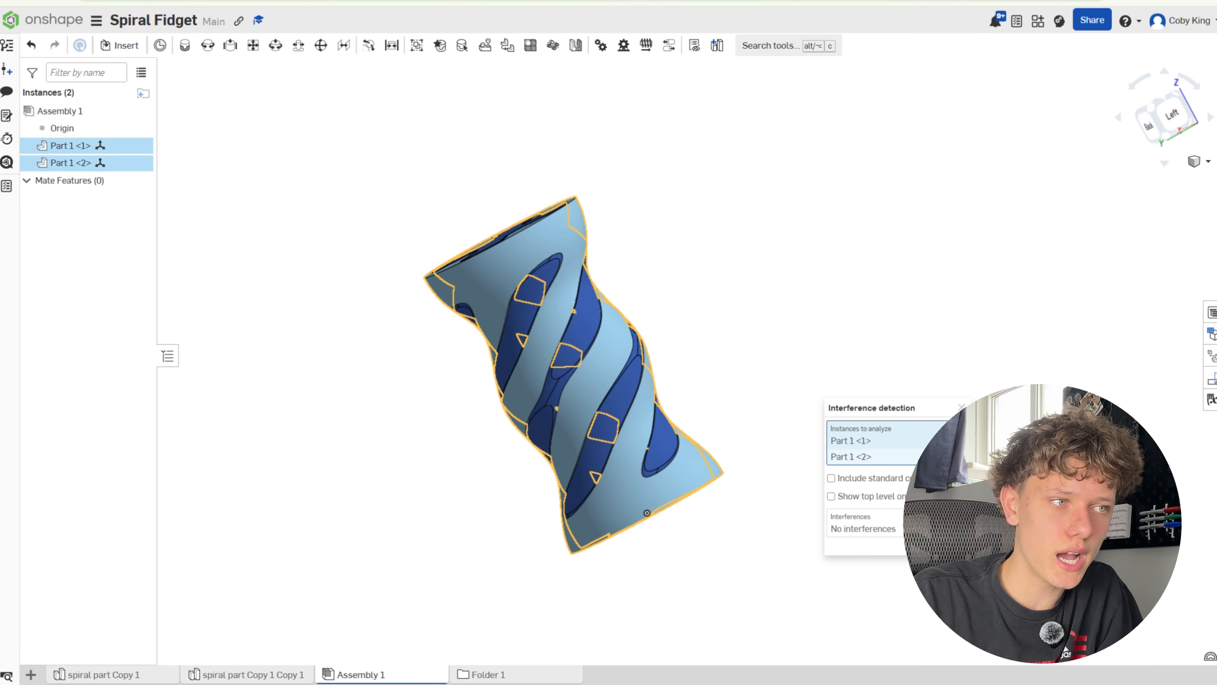
key("Escape")
Move the outer spiral part out of alignment with the interior part.
left_click(669, 473)
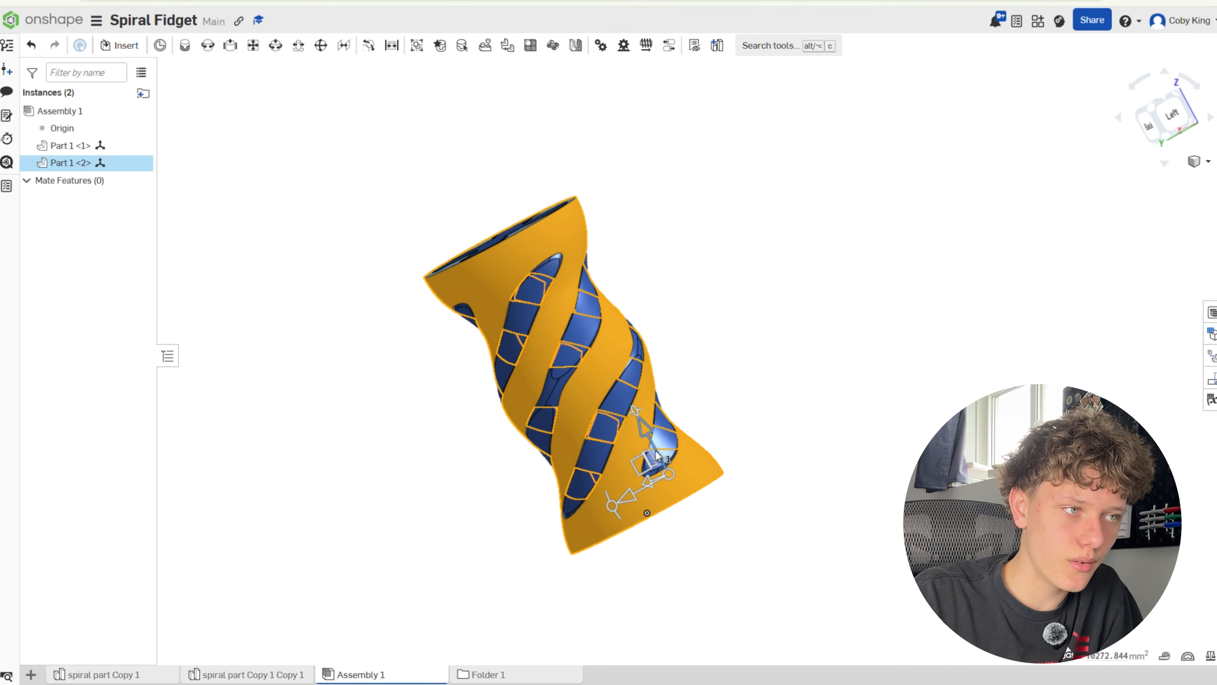
left_click_drag(644, 424, 741, 431)
left_click(749, 418)
Run interference detection on the two misaligned parts and examine the overlapping regions.
left_click_drag(928, 569, 312, 180)
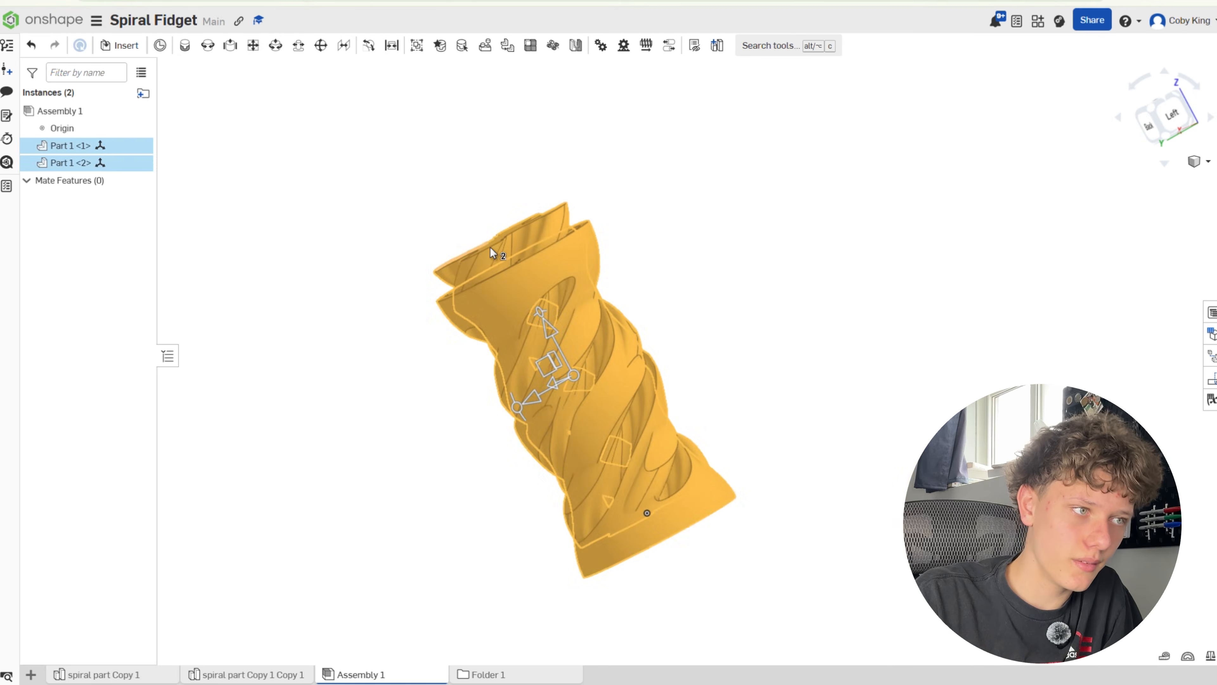
right_click(521, 252)
left_click(585, 377)
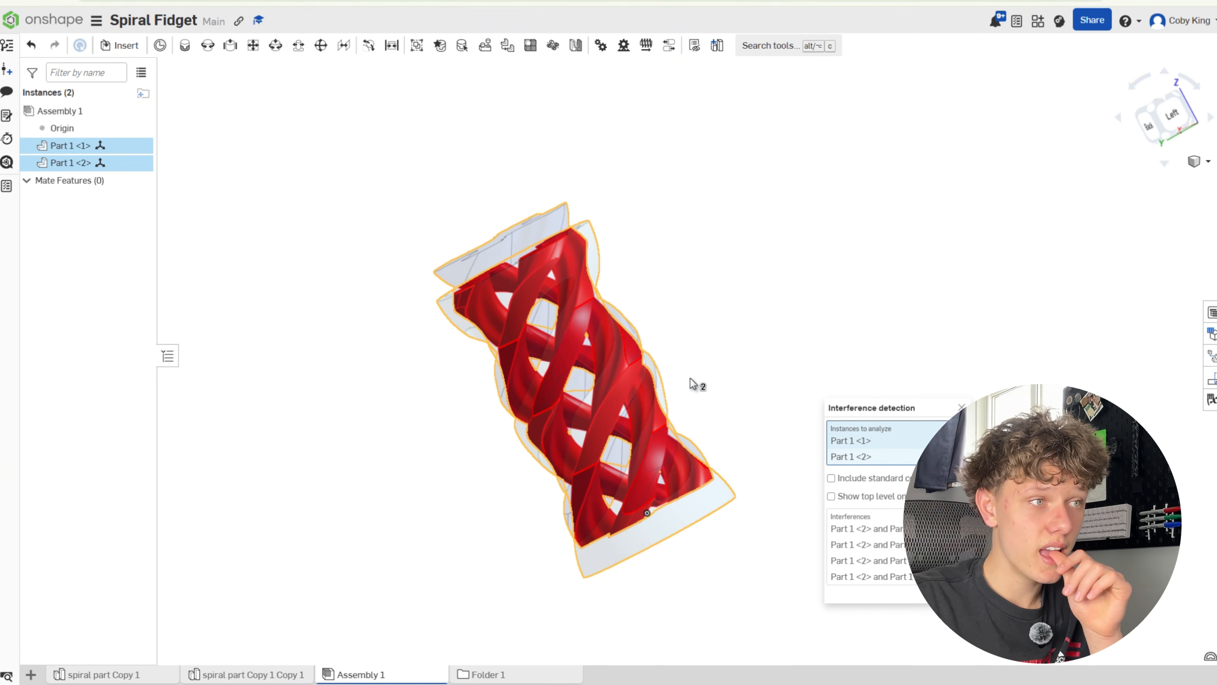
right_click_drag(681, 385, 827, 316)
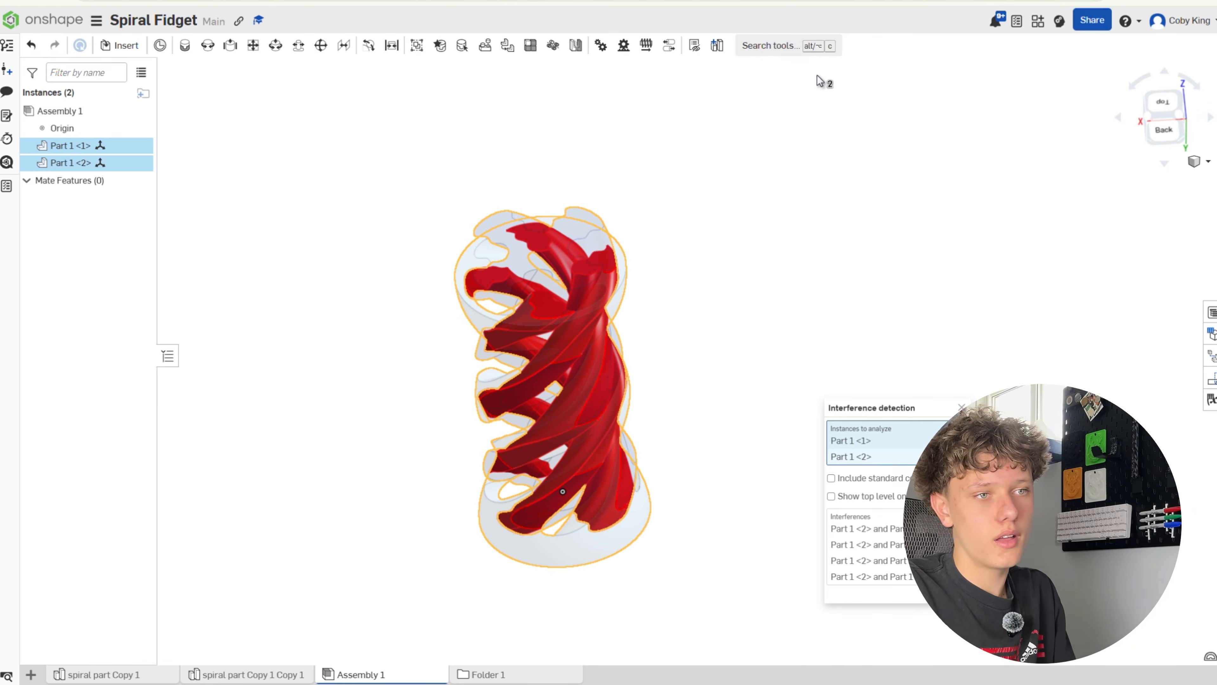
left_click(961, 407)
right_click_drag(952, 410, 821, 308)
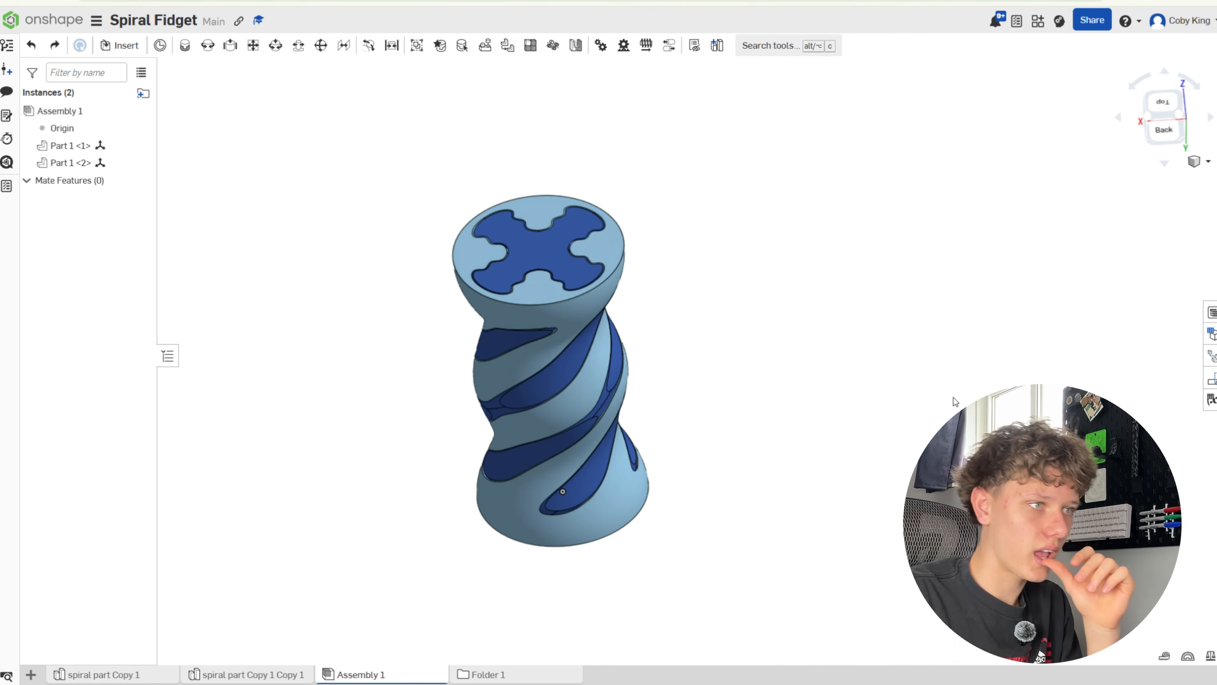
right_click_drag(845, 198, 921, 227)
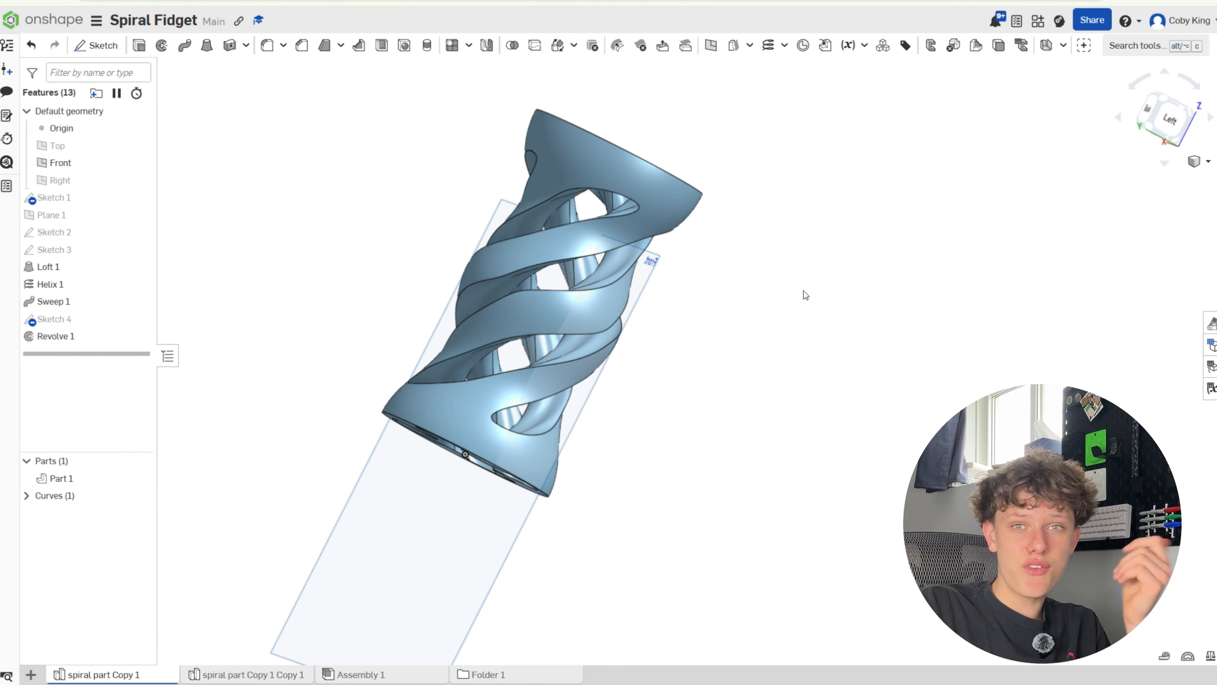
right_click_drag(804, 292, 775, 334)
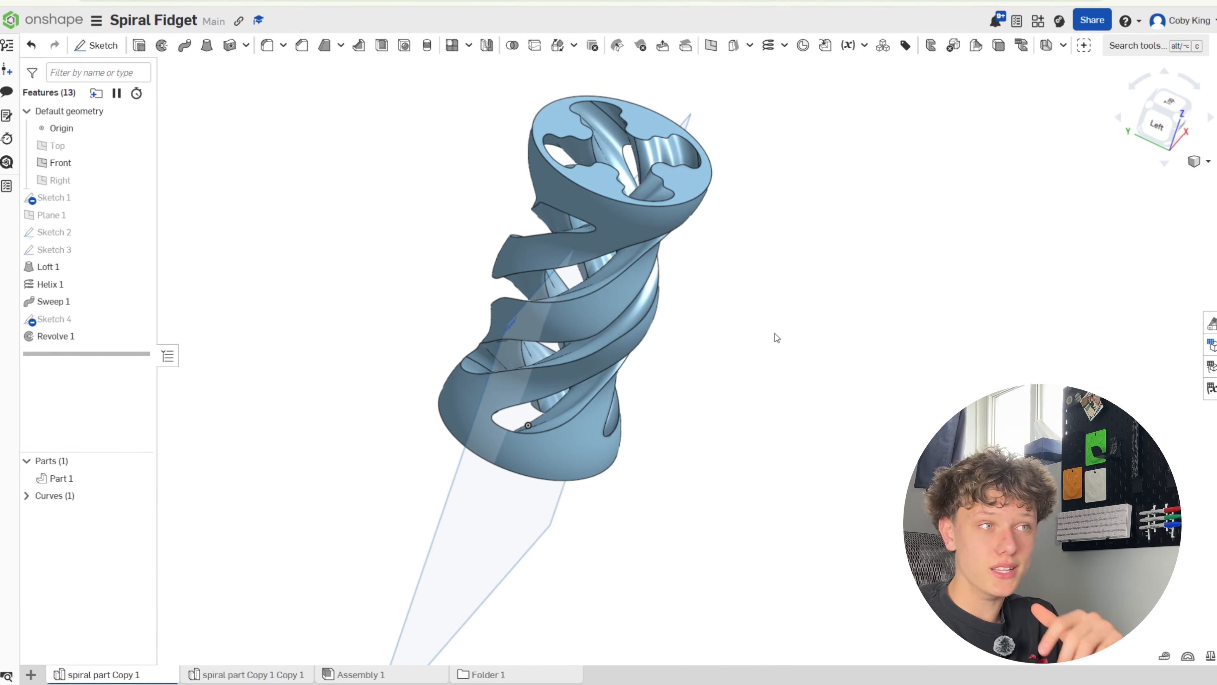